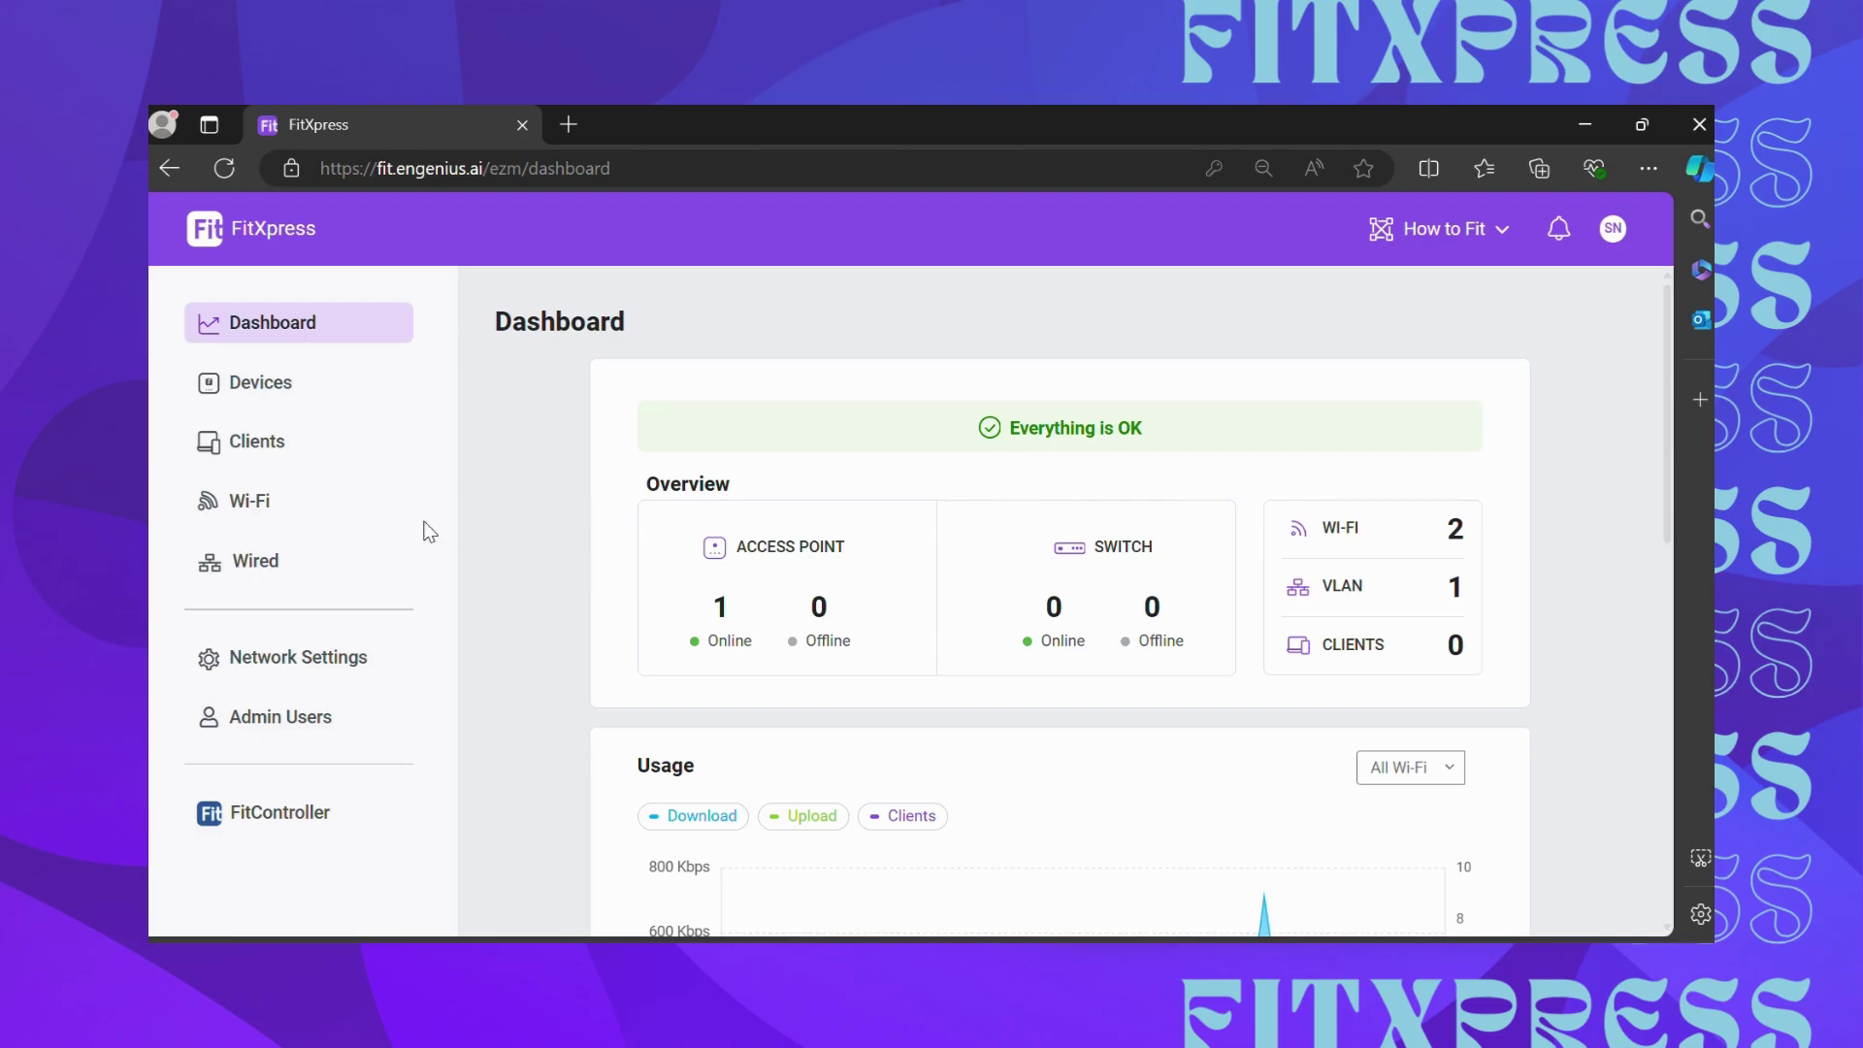
# - Start a new Wi-Fi network named "Free Wi-Fi" with its usage set to GUEST
pyautogui.click(285, 514)
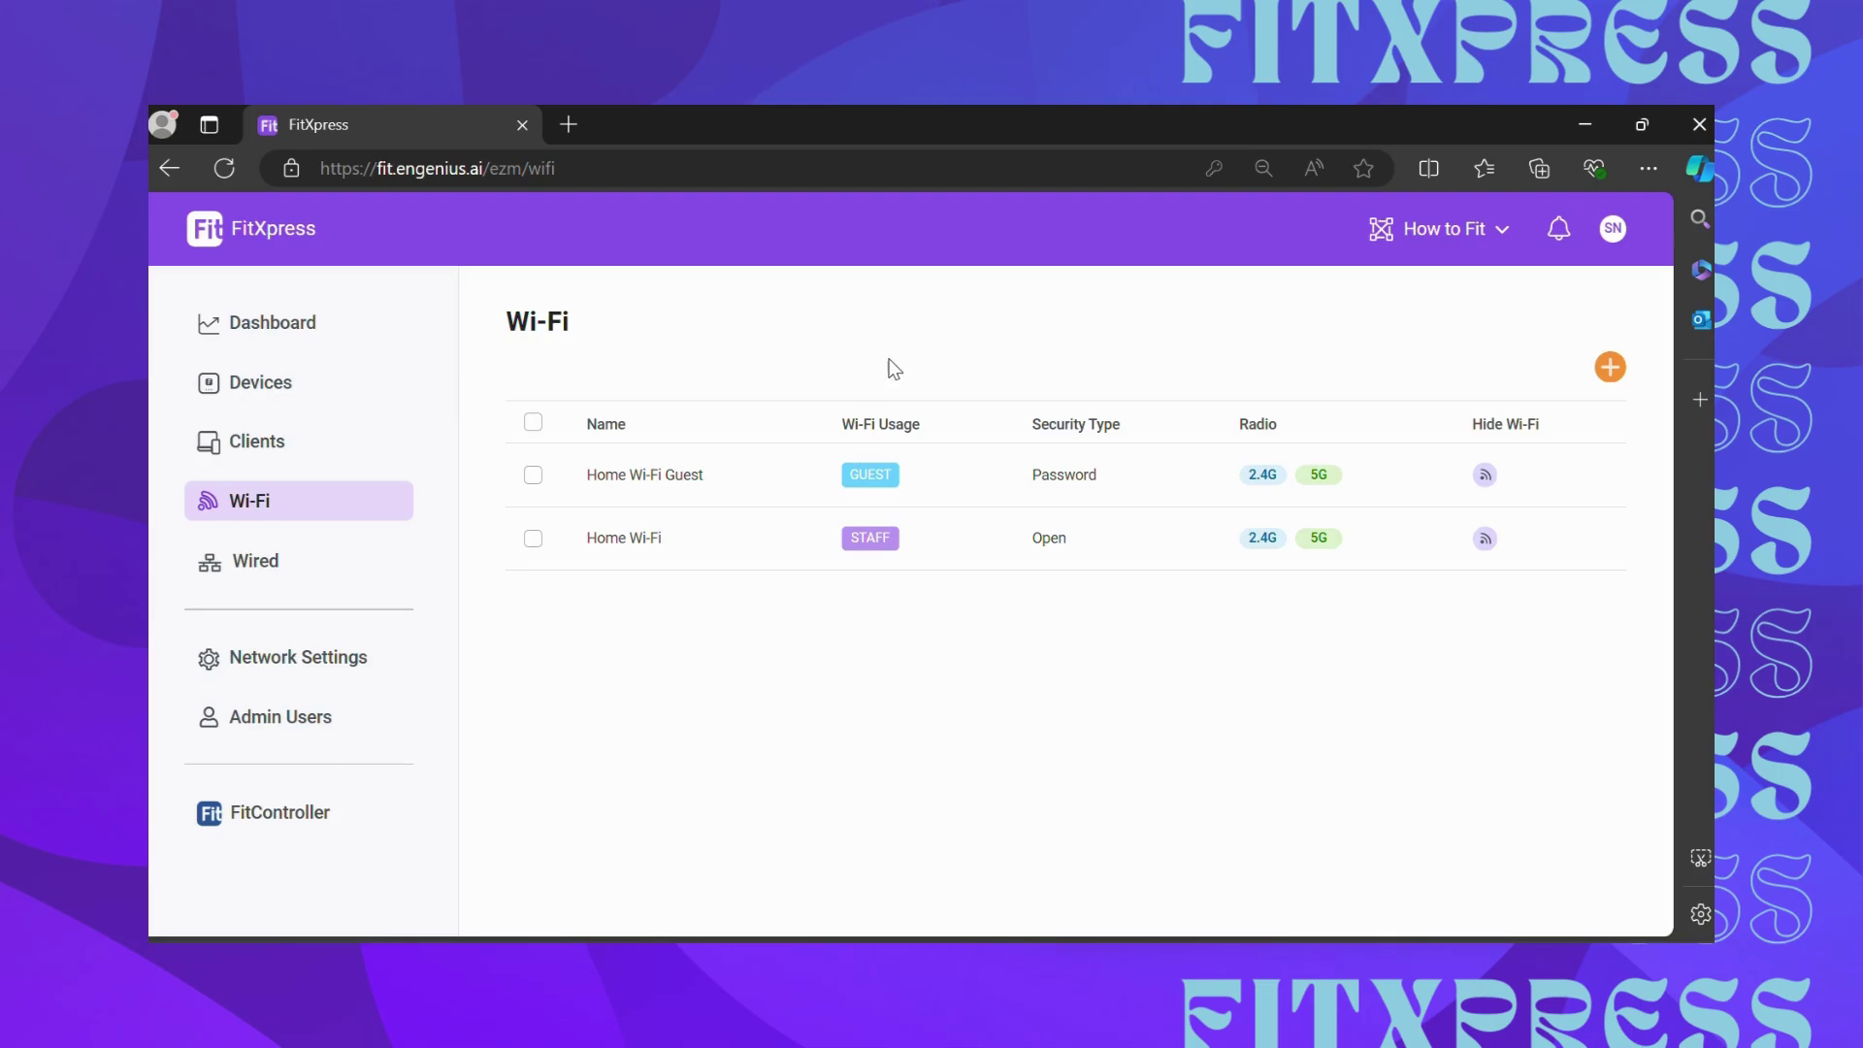
pyautogui.click(1610, 371)
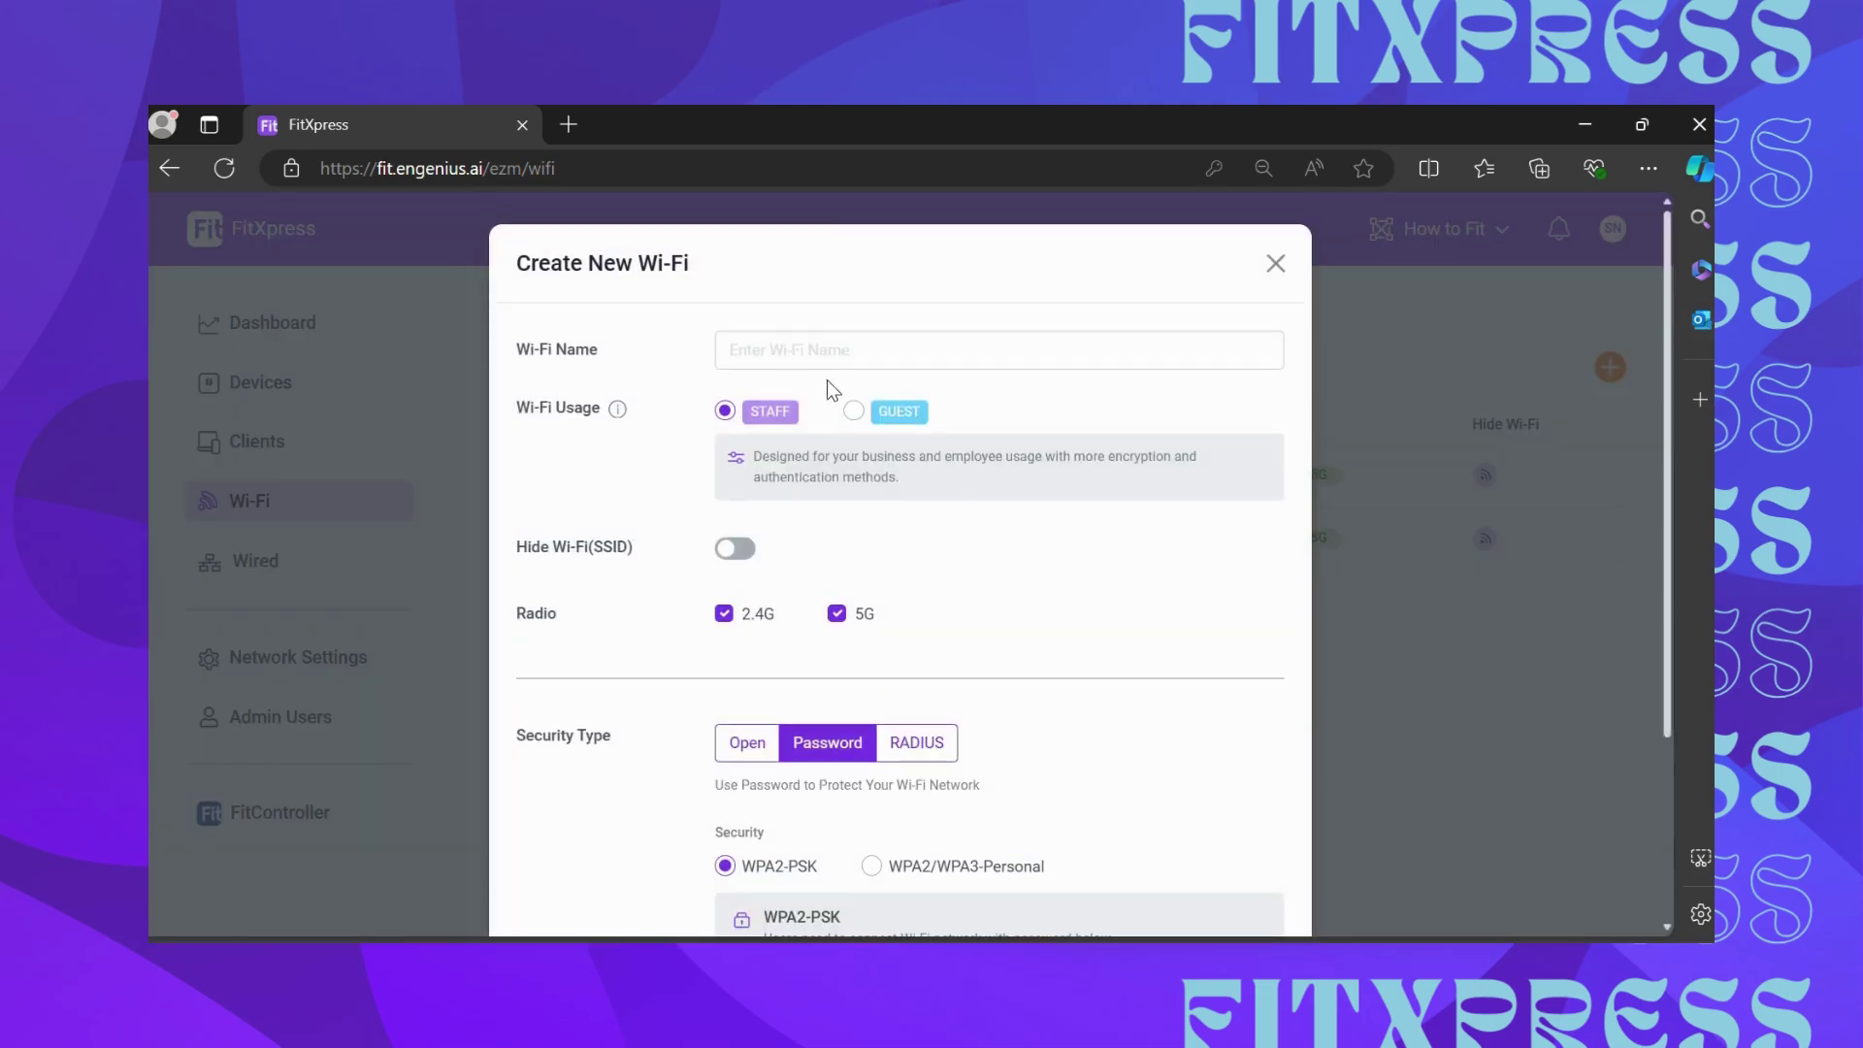
pyautogui.click(819, 350)
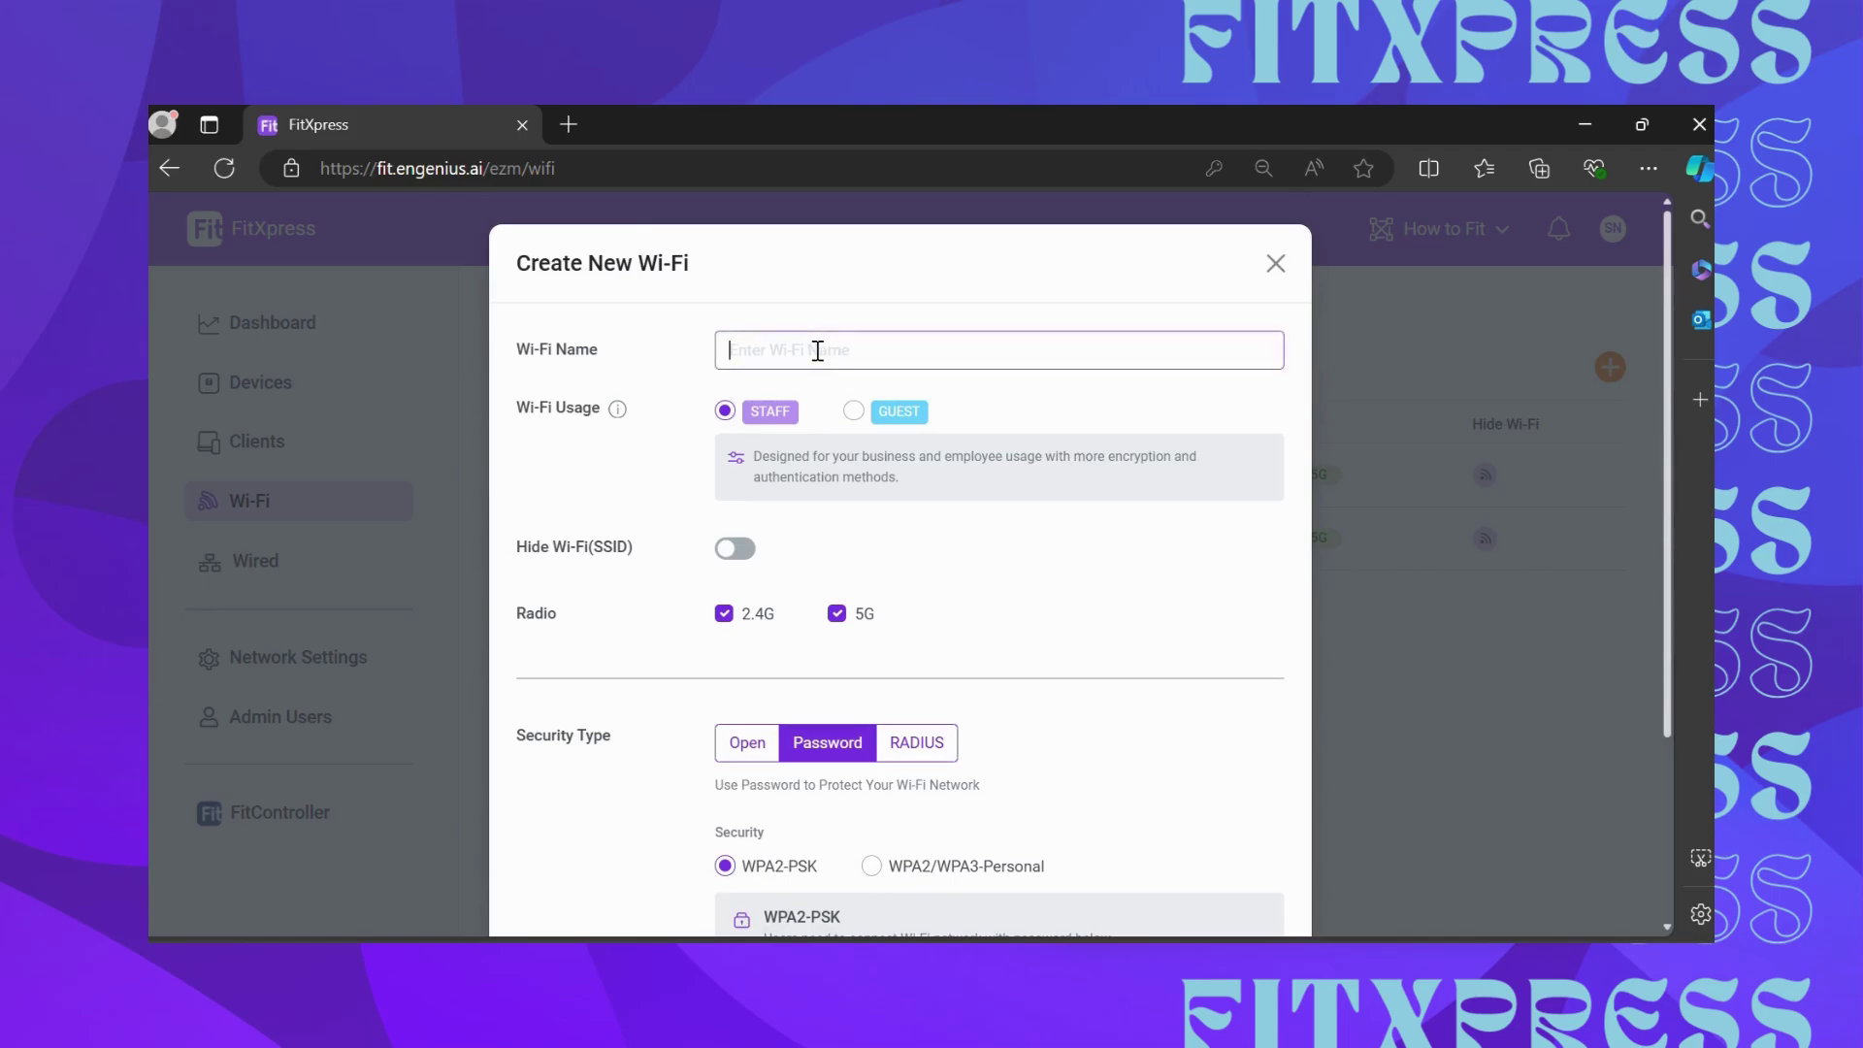
pyautogui.write('Free Wi-Fi')
pyautogui.click(859, 411)
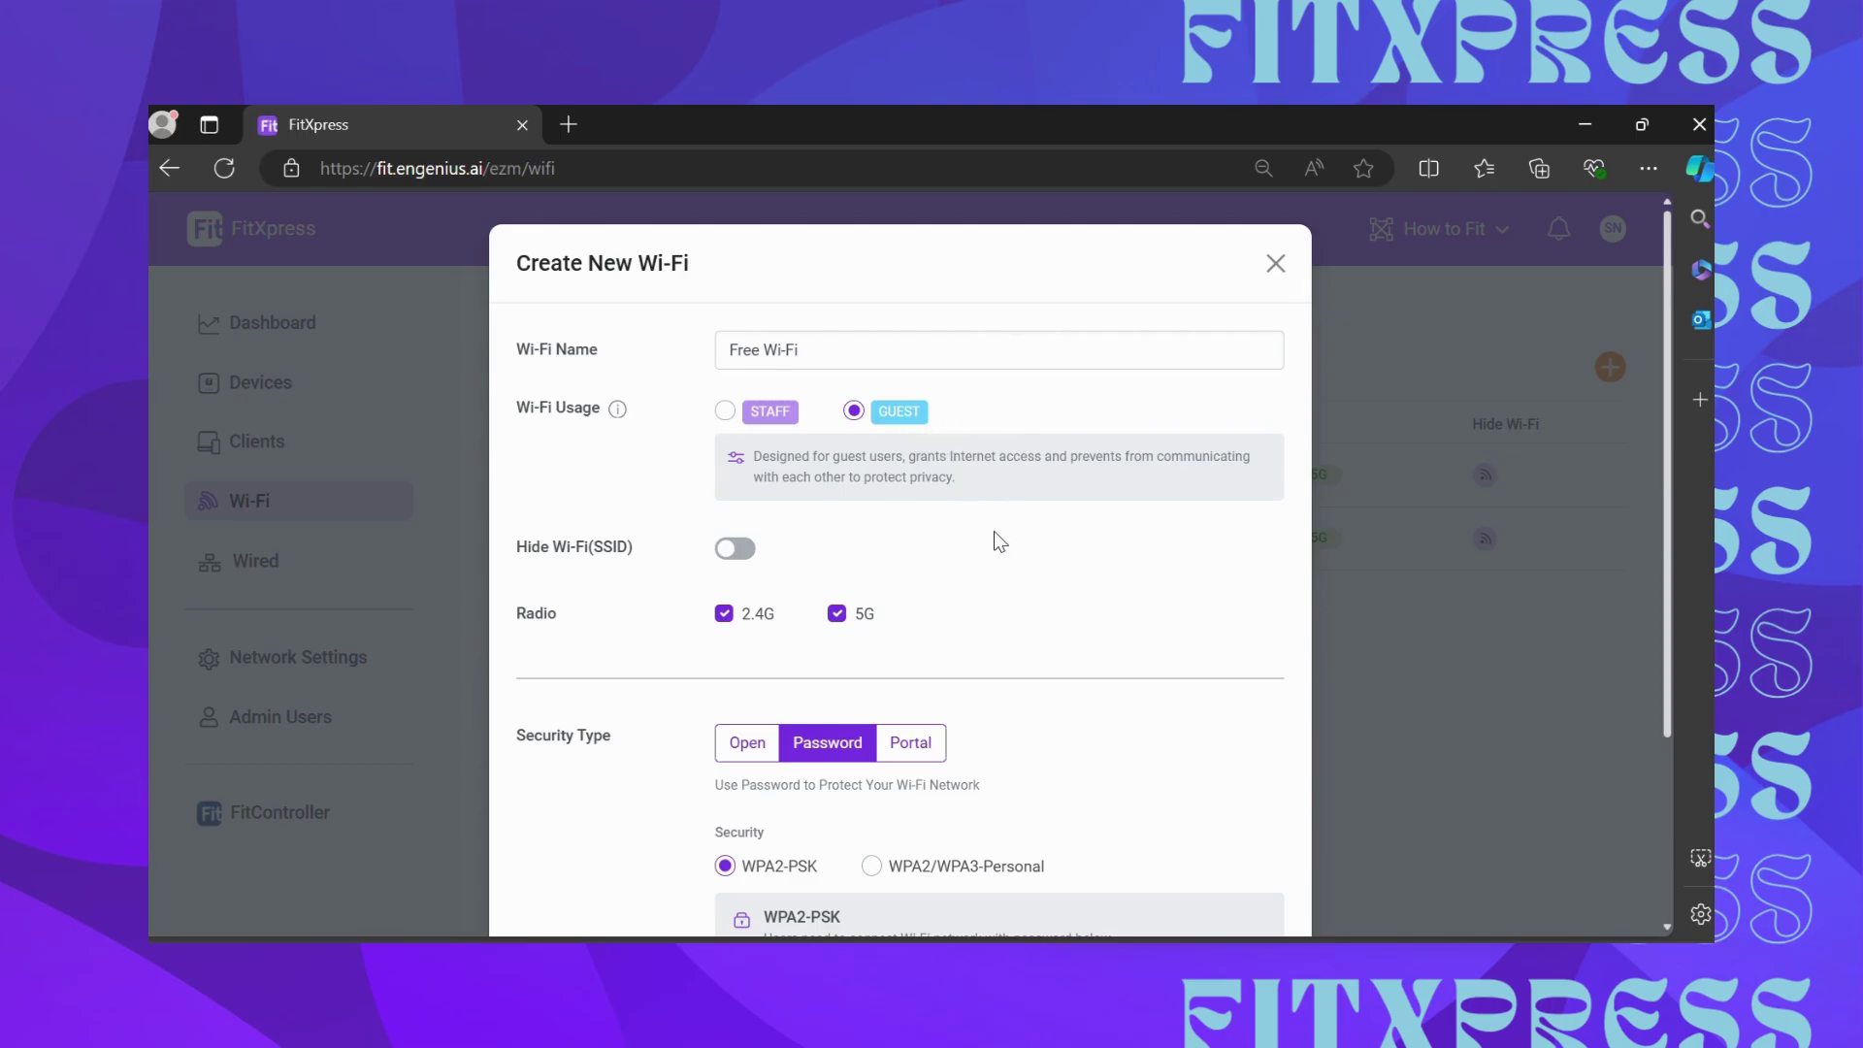
# - Set the new network's security type to Portal with a Local splash page, checking the External option as well
pyautogui.scroll(-2, 994, 532)
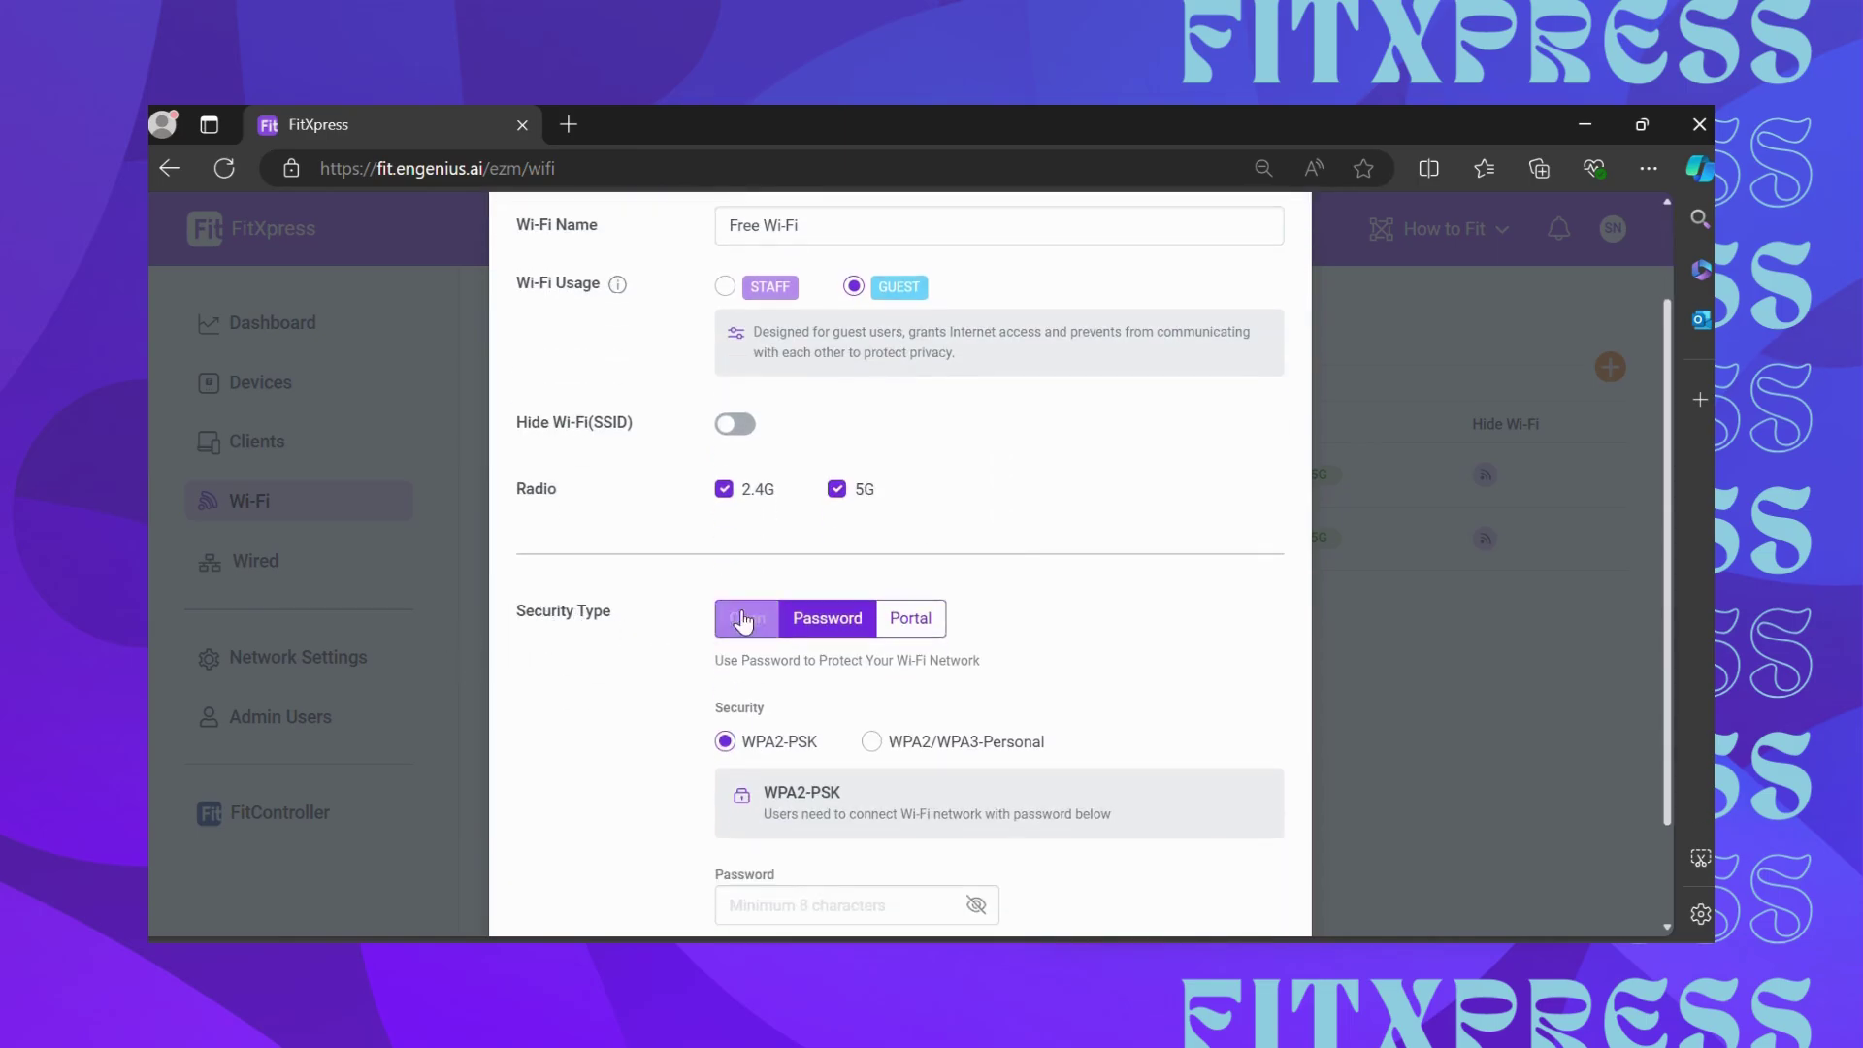
pyautogui.click(929, 626)
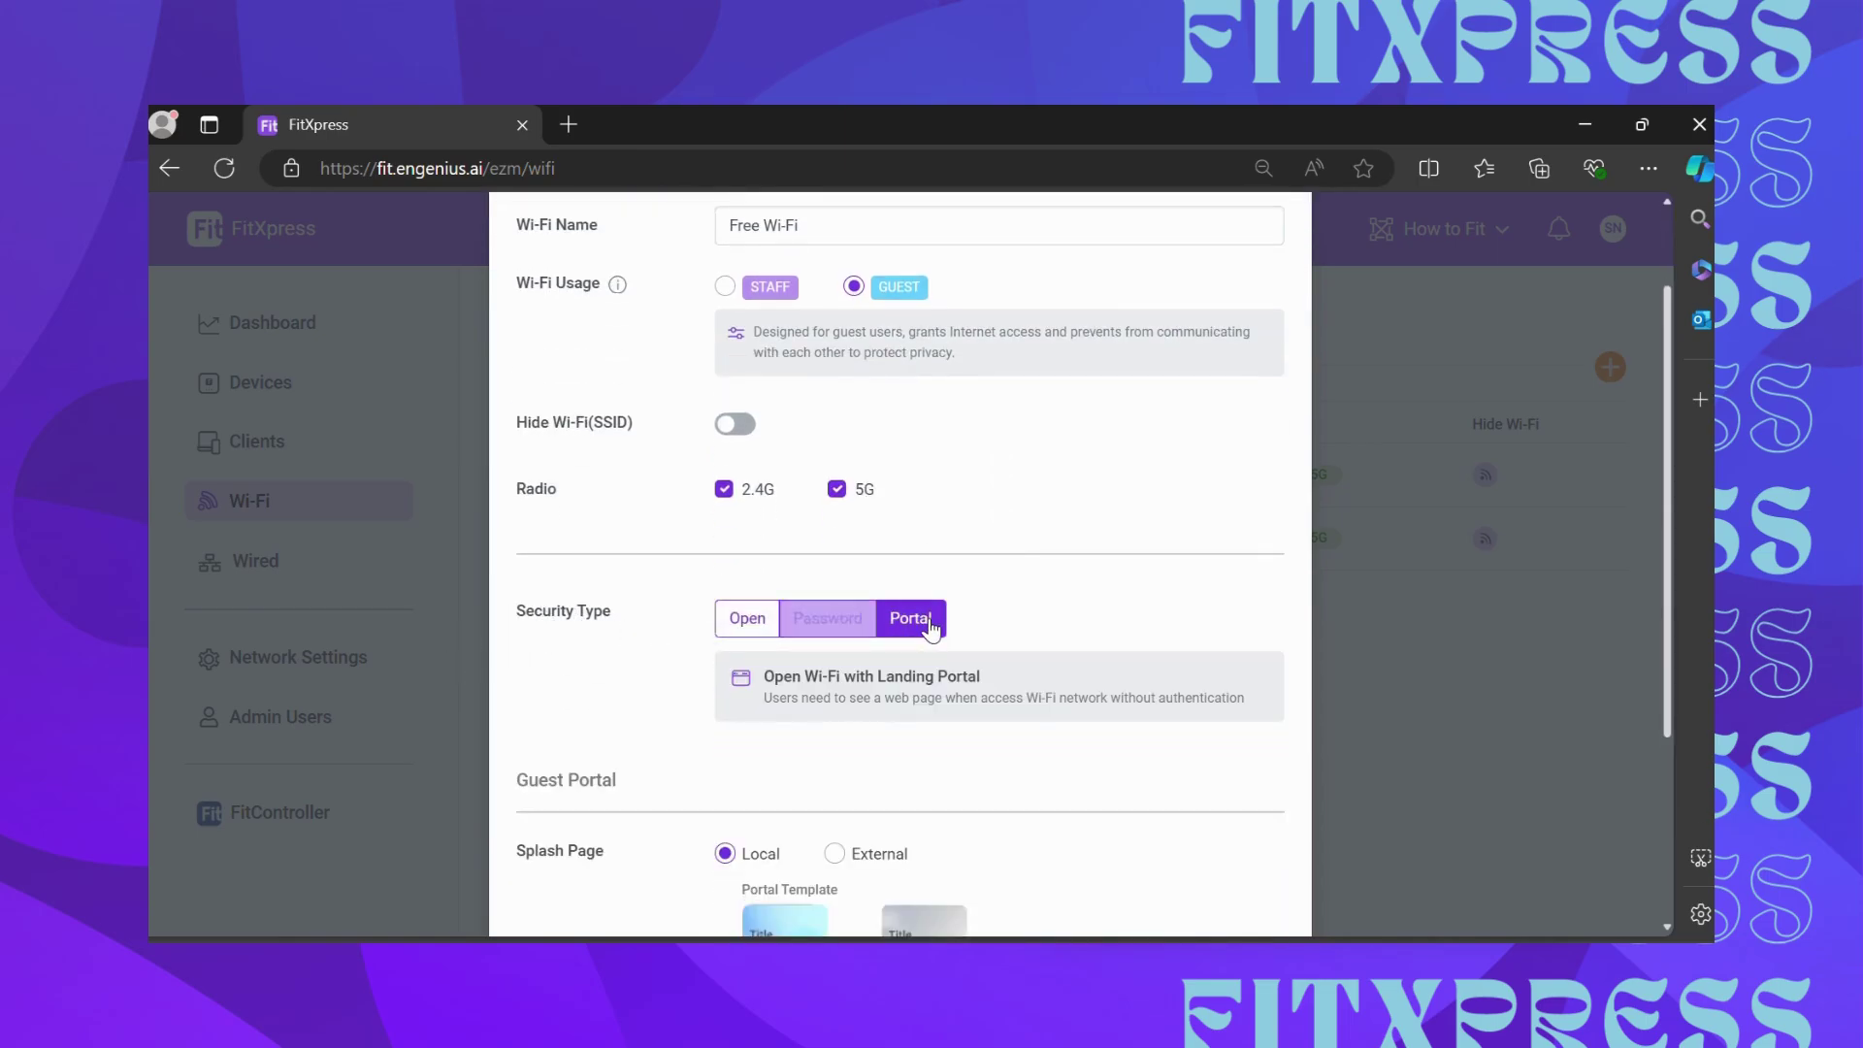
pyautogui.scroll(-4, 1050, 550)
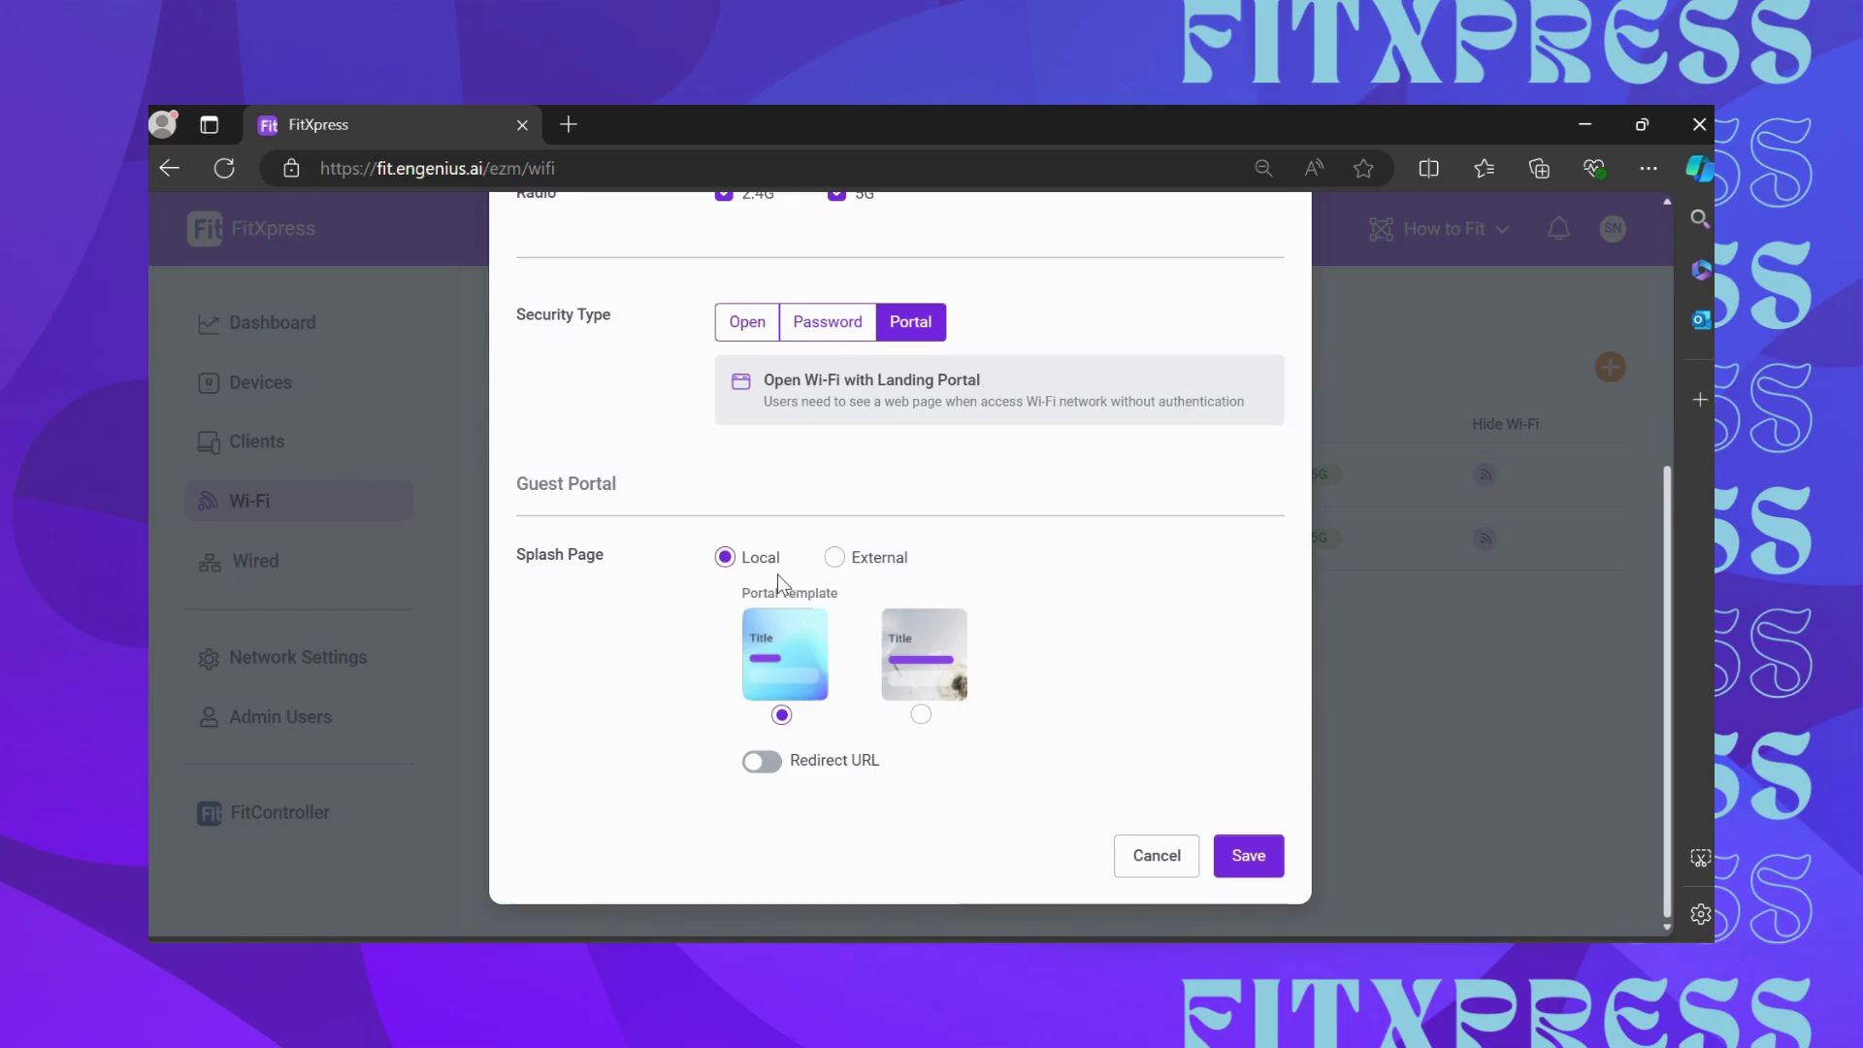
pyautogui.click(835, 559)
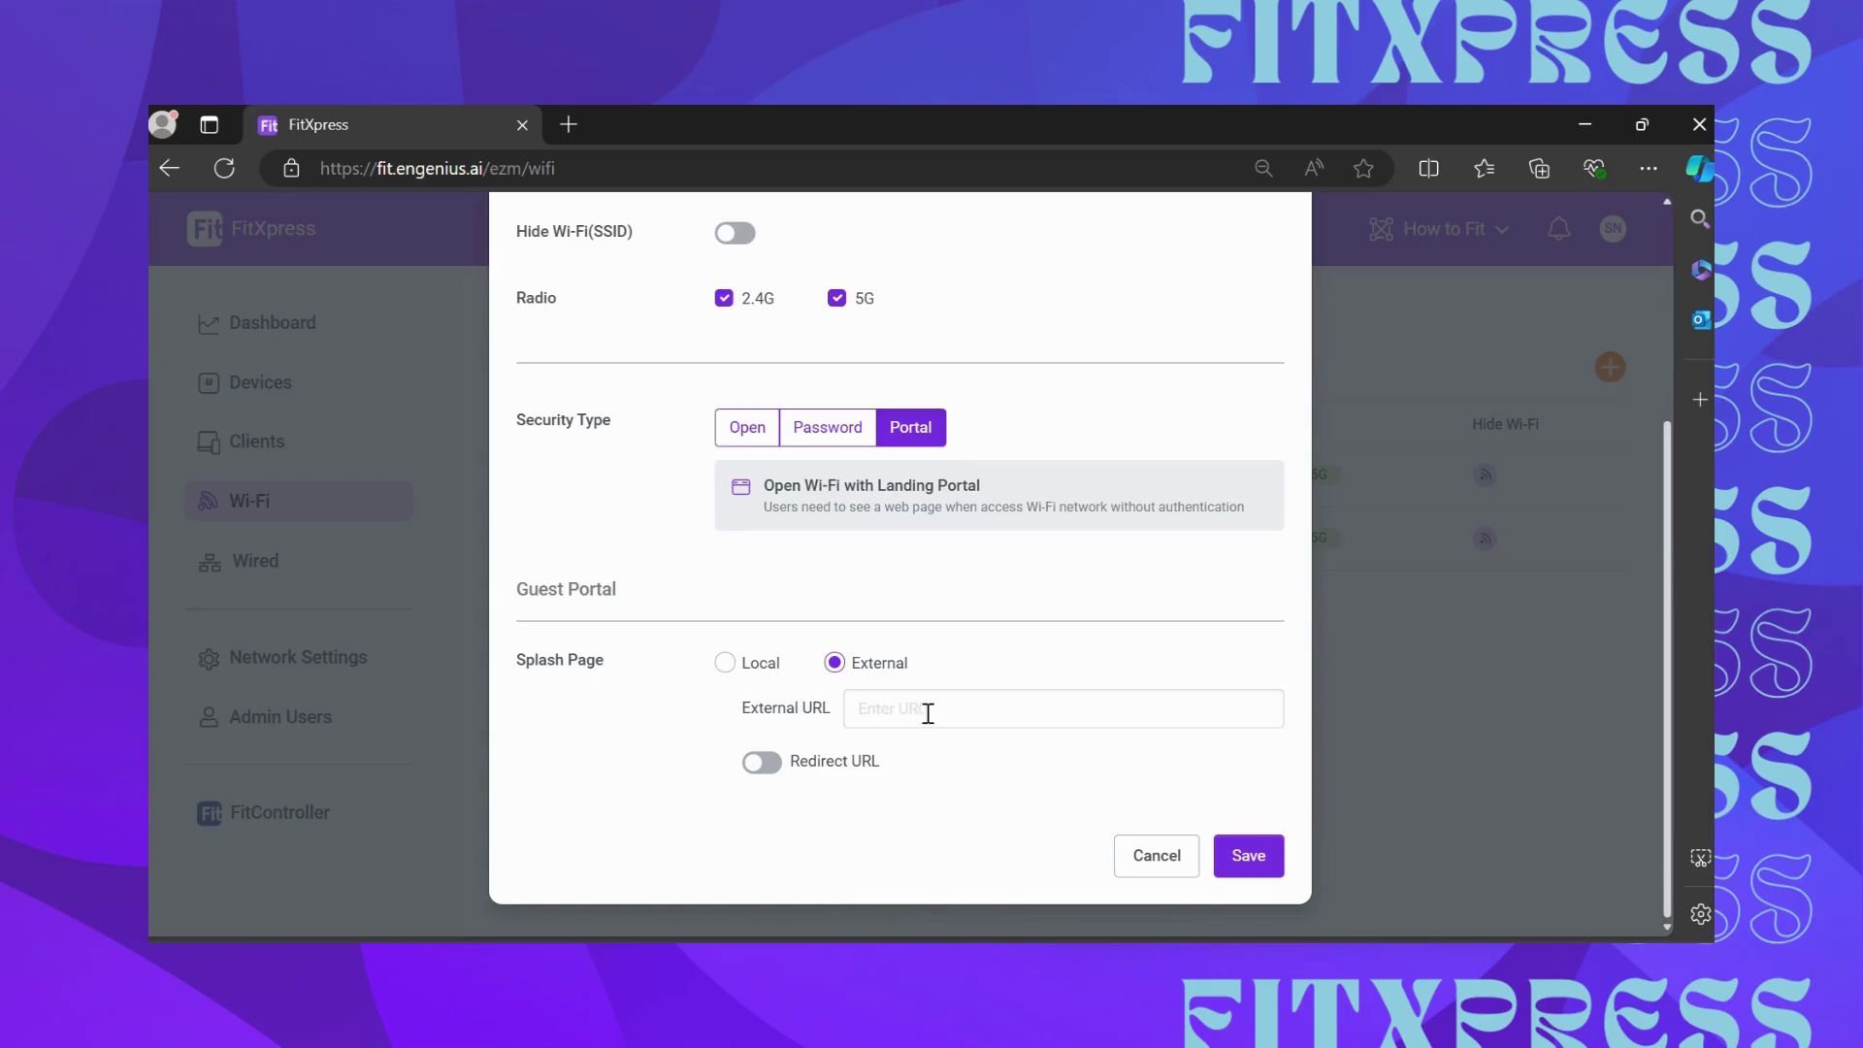
pyautogui.click(726, 663)
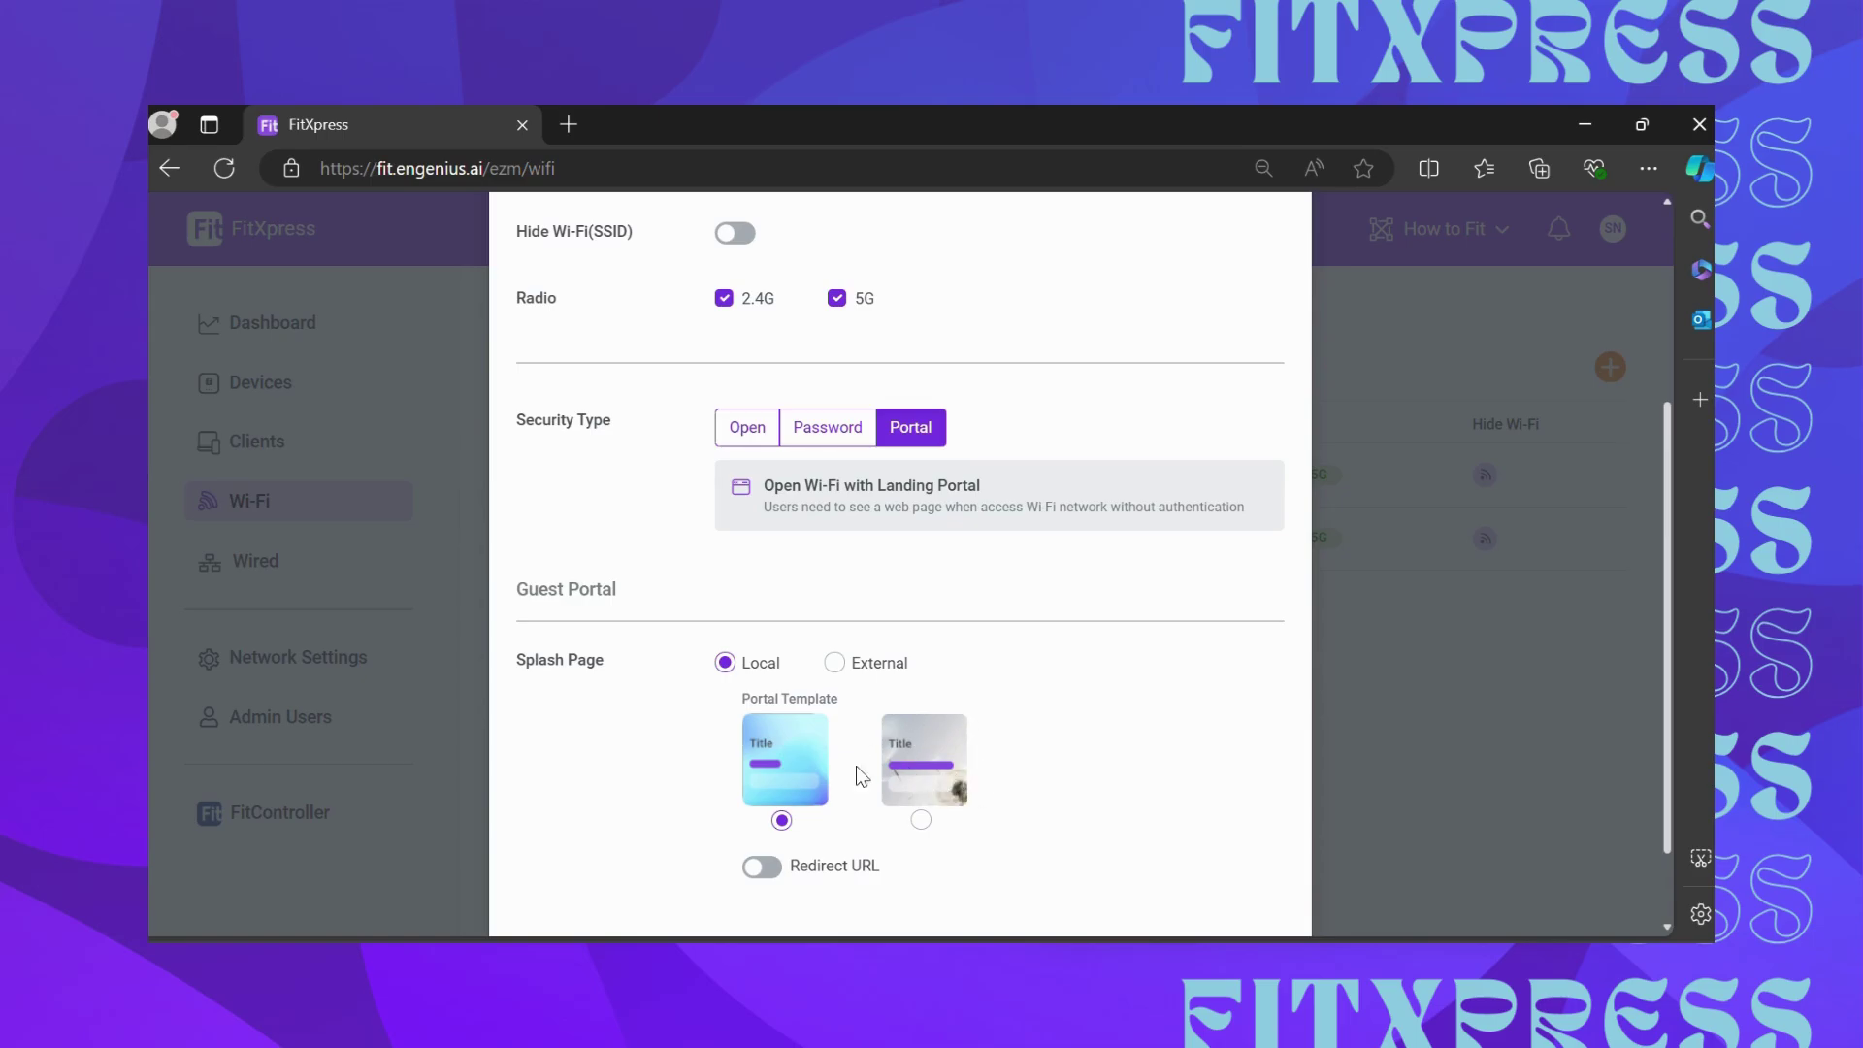
pyautogui.scroll(-2, 1019, 752)
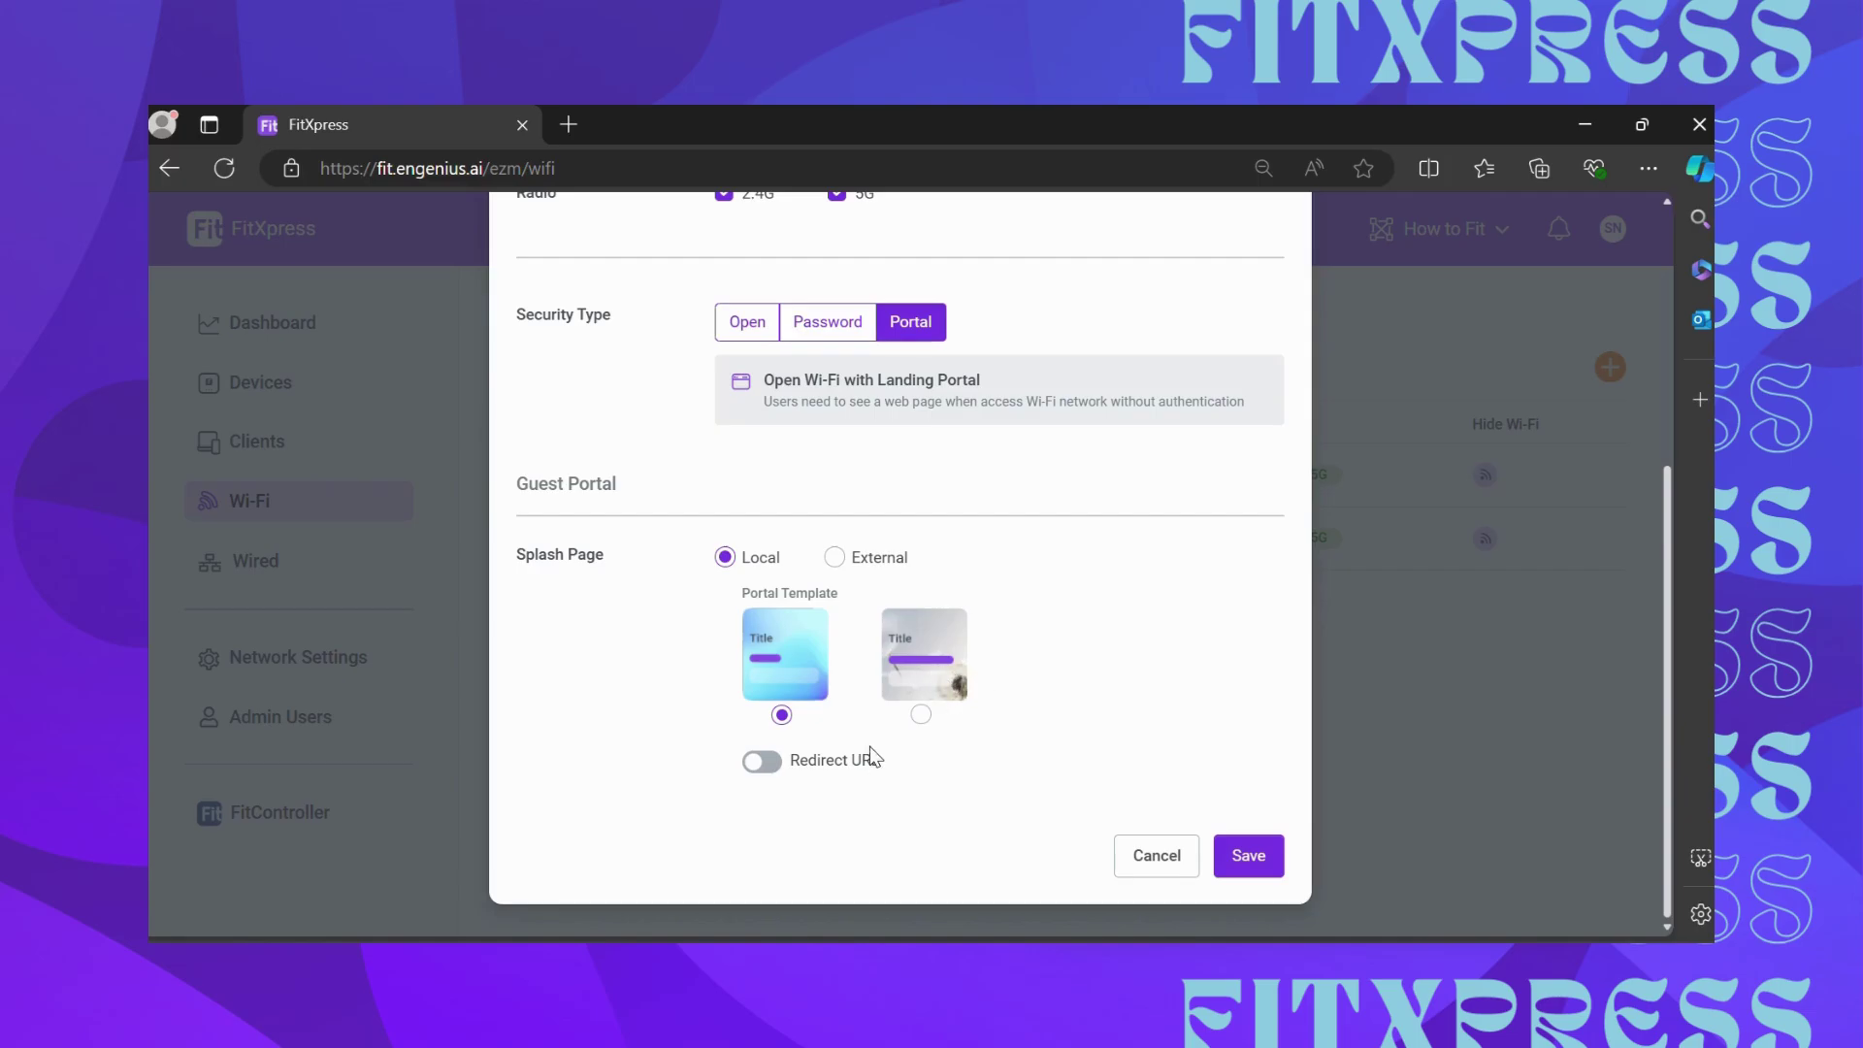
pyautogui.click(762, 762)
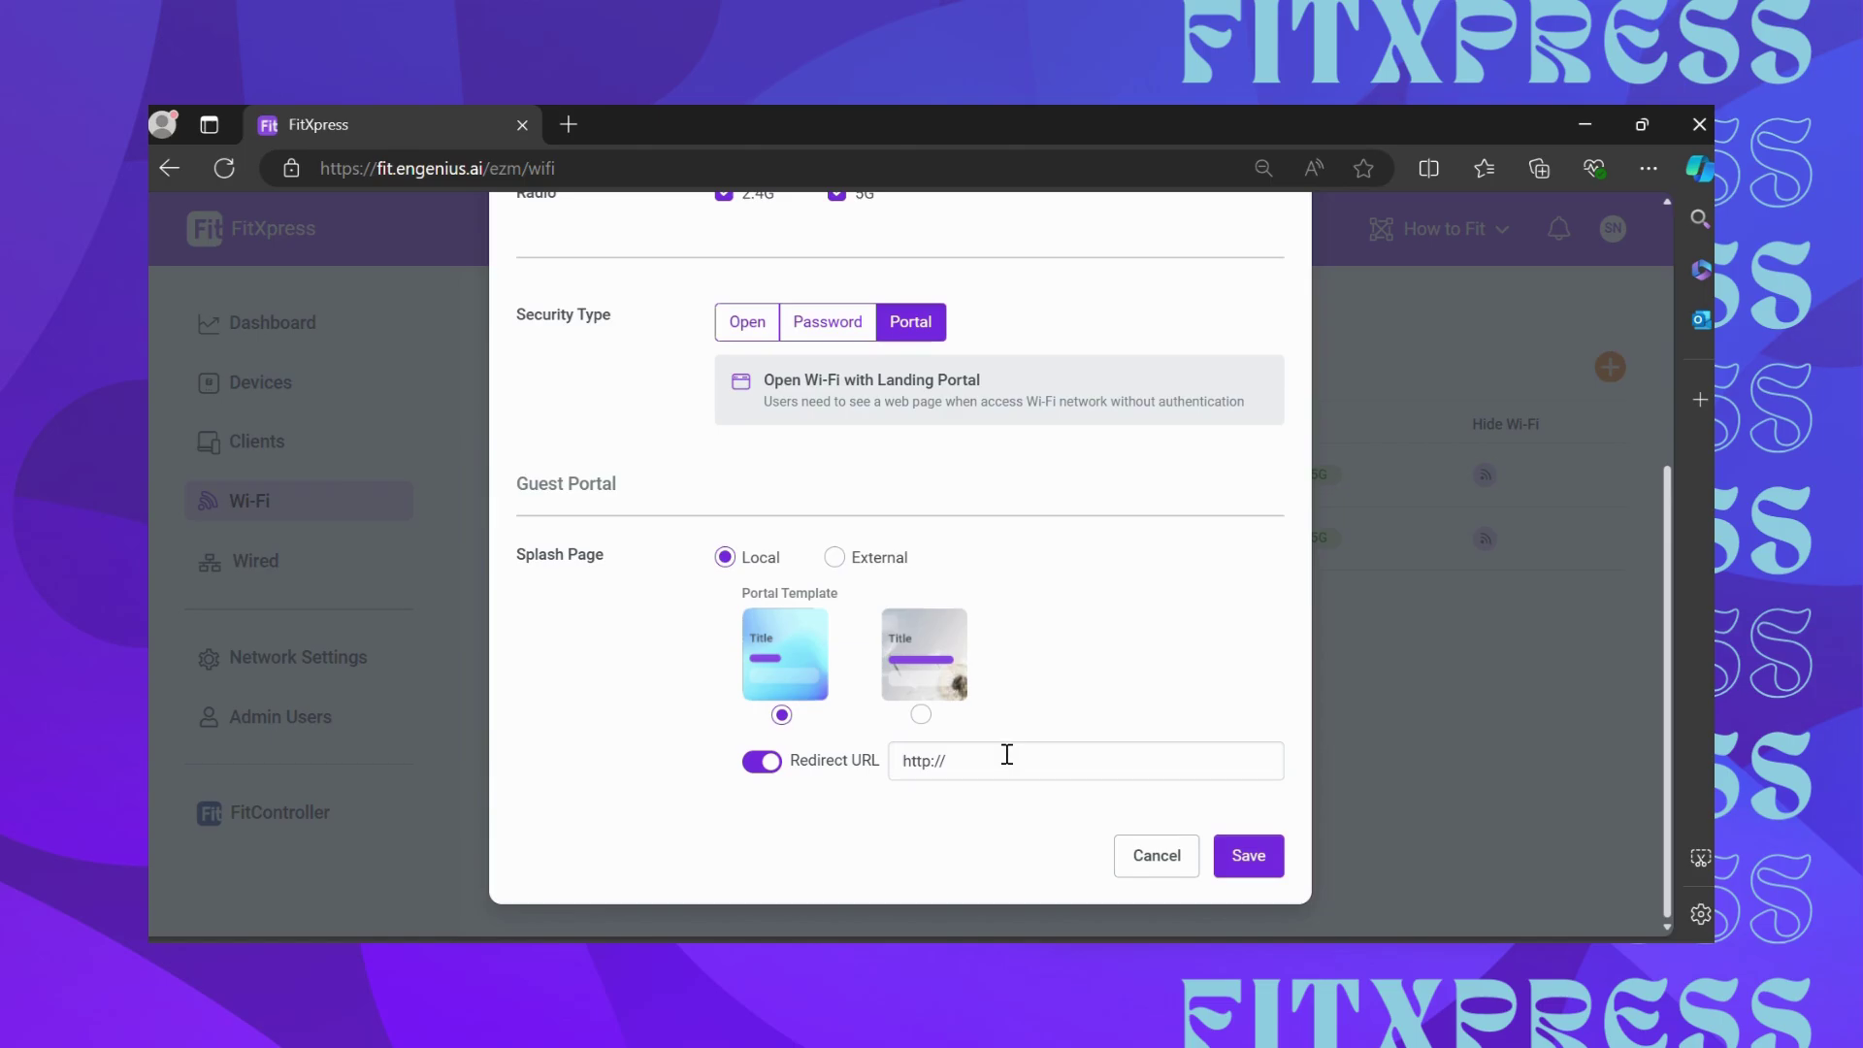
pyautogui.click(1005, 755)
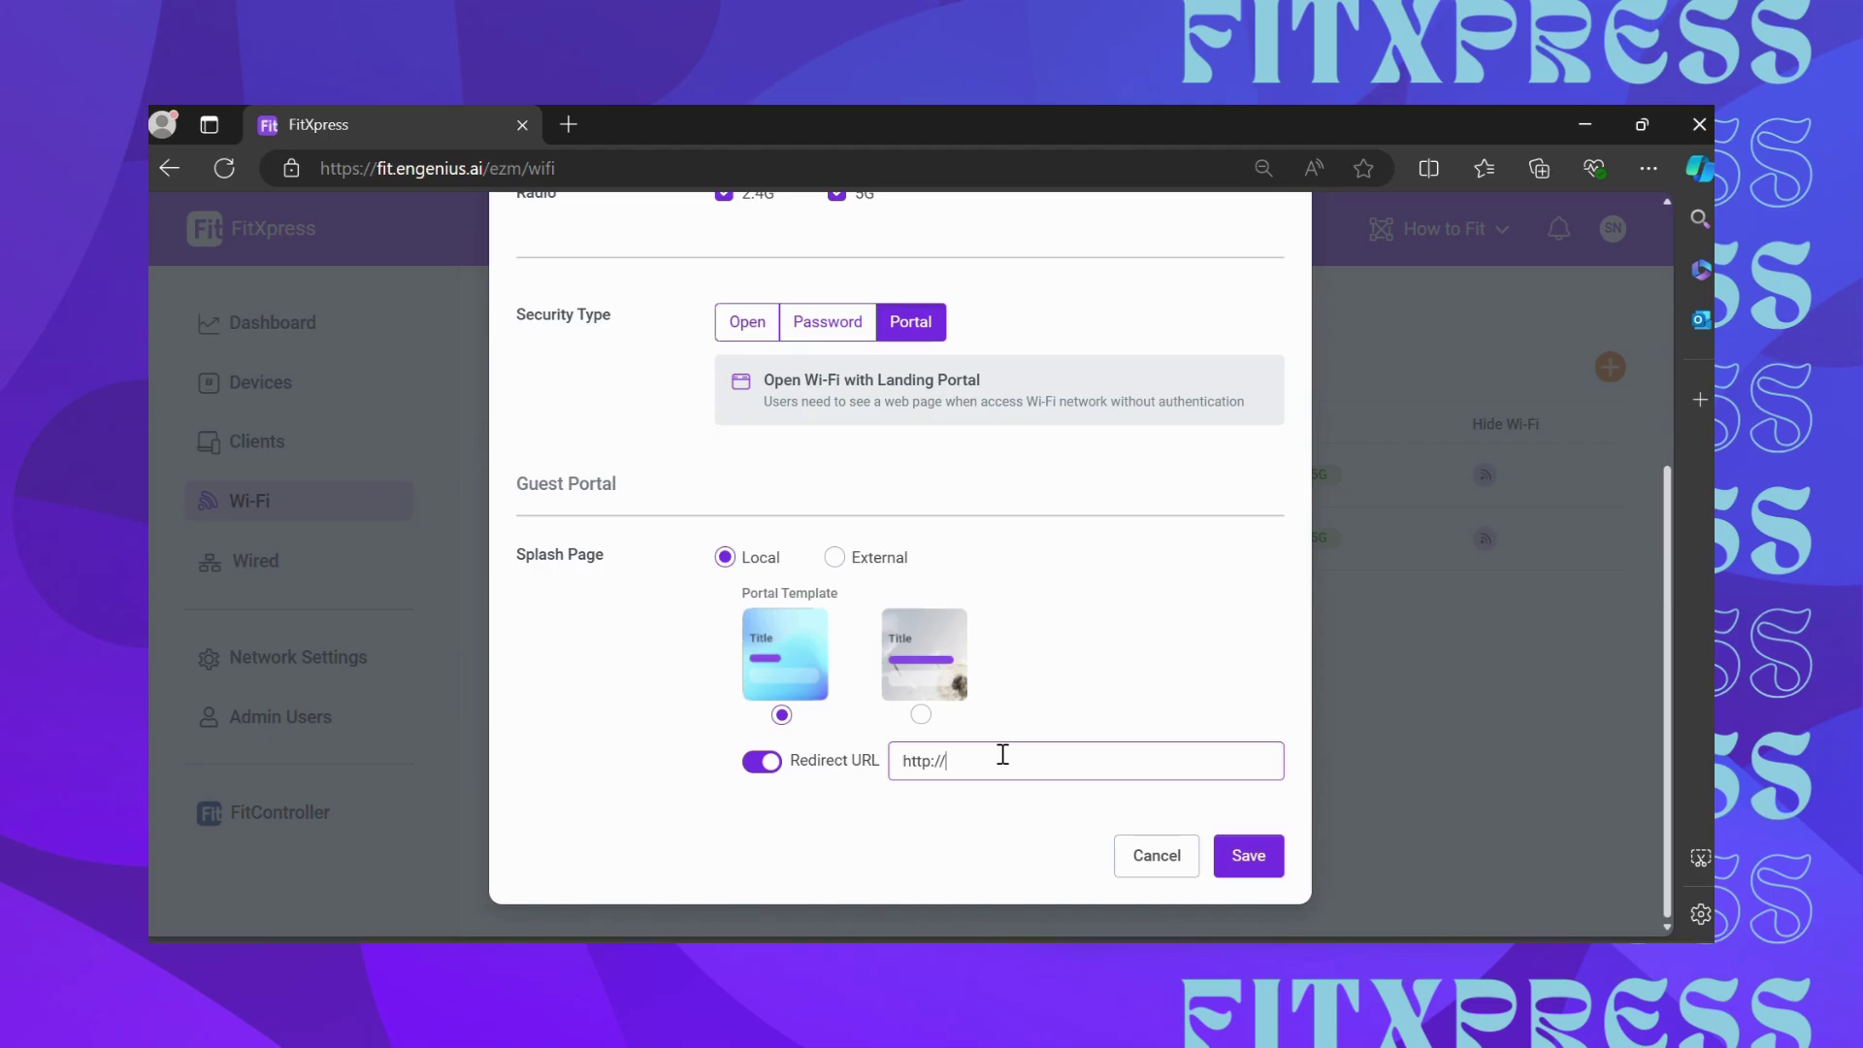
pyautogui.write('nvk.co.th')
pyautogui.click(1254, 858)
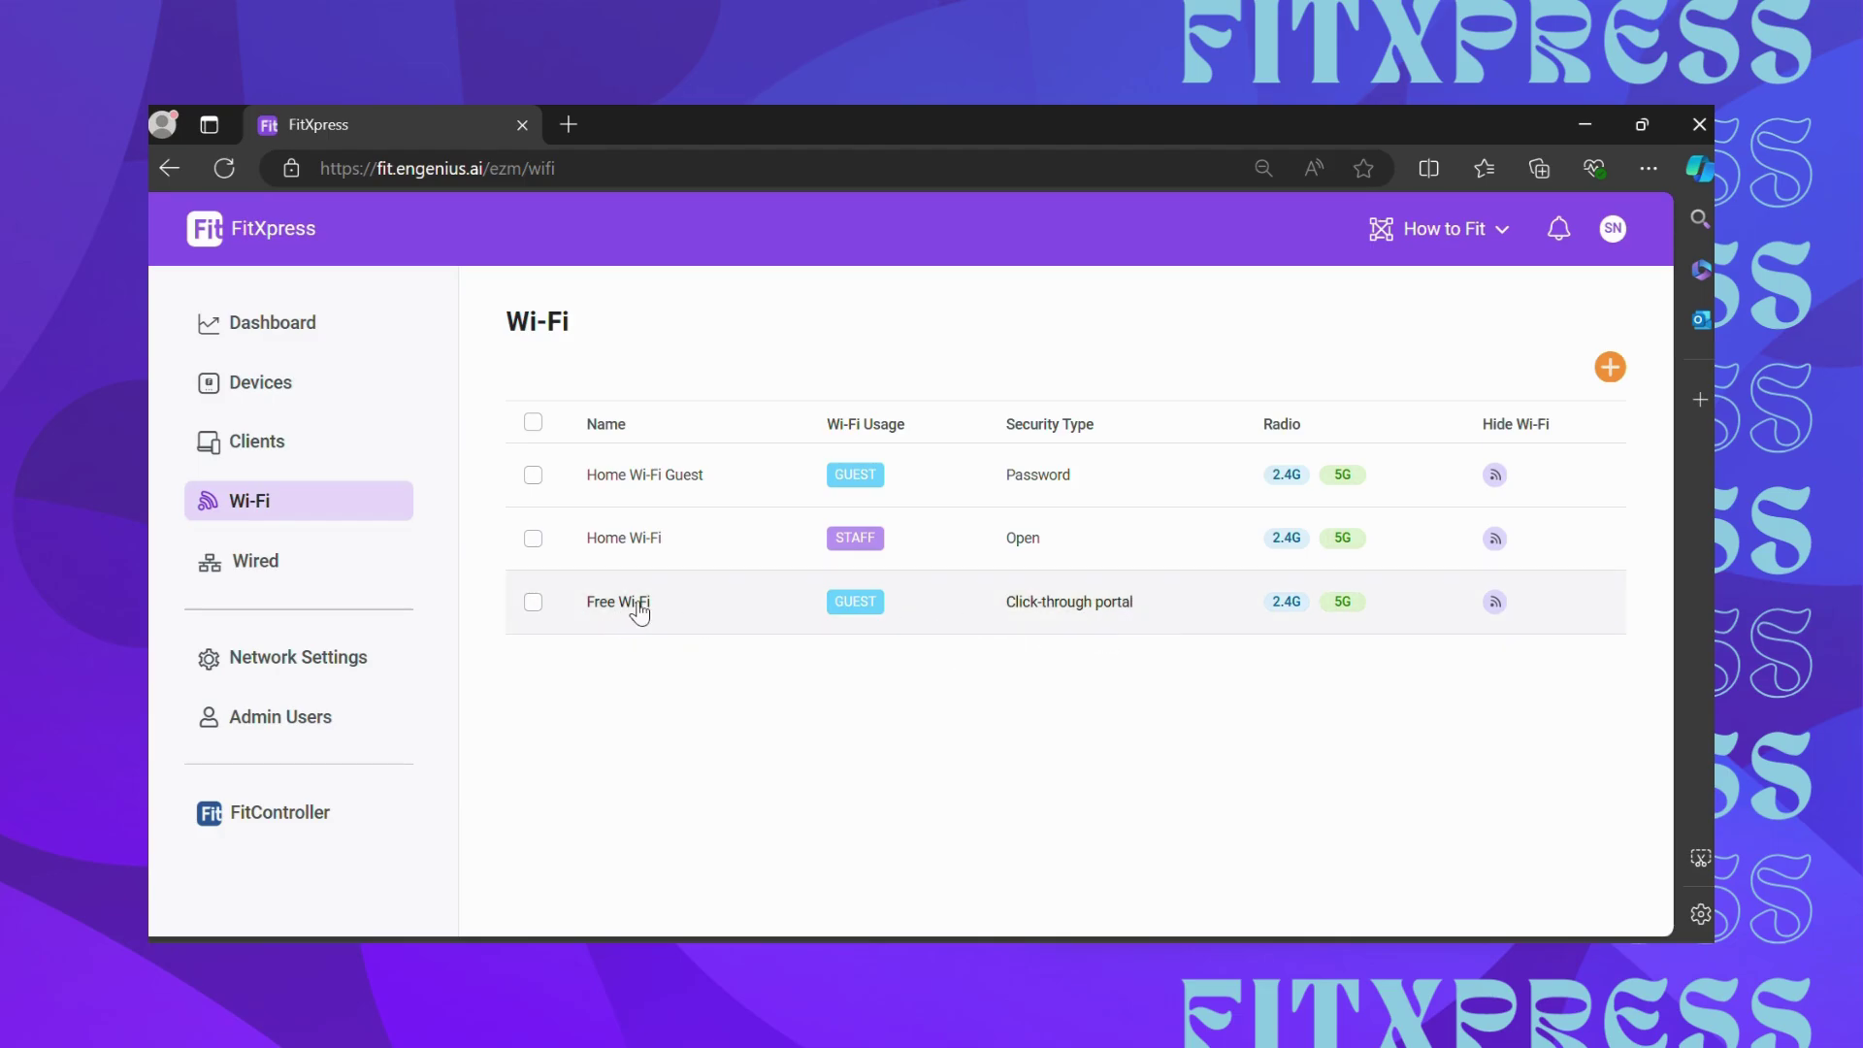
# - In the Free Wi-Fi network's advanced portal settings, set the session timeout to 30 and the idle timeout to 15
pyautogui.click(750, 615)
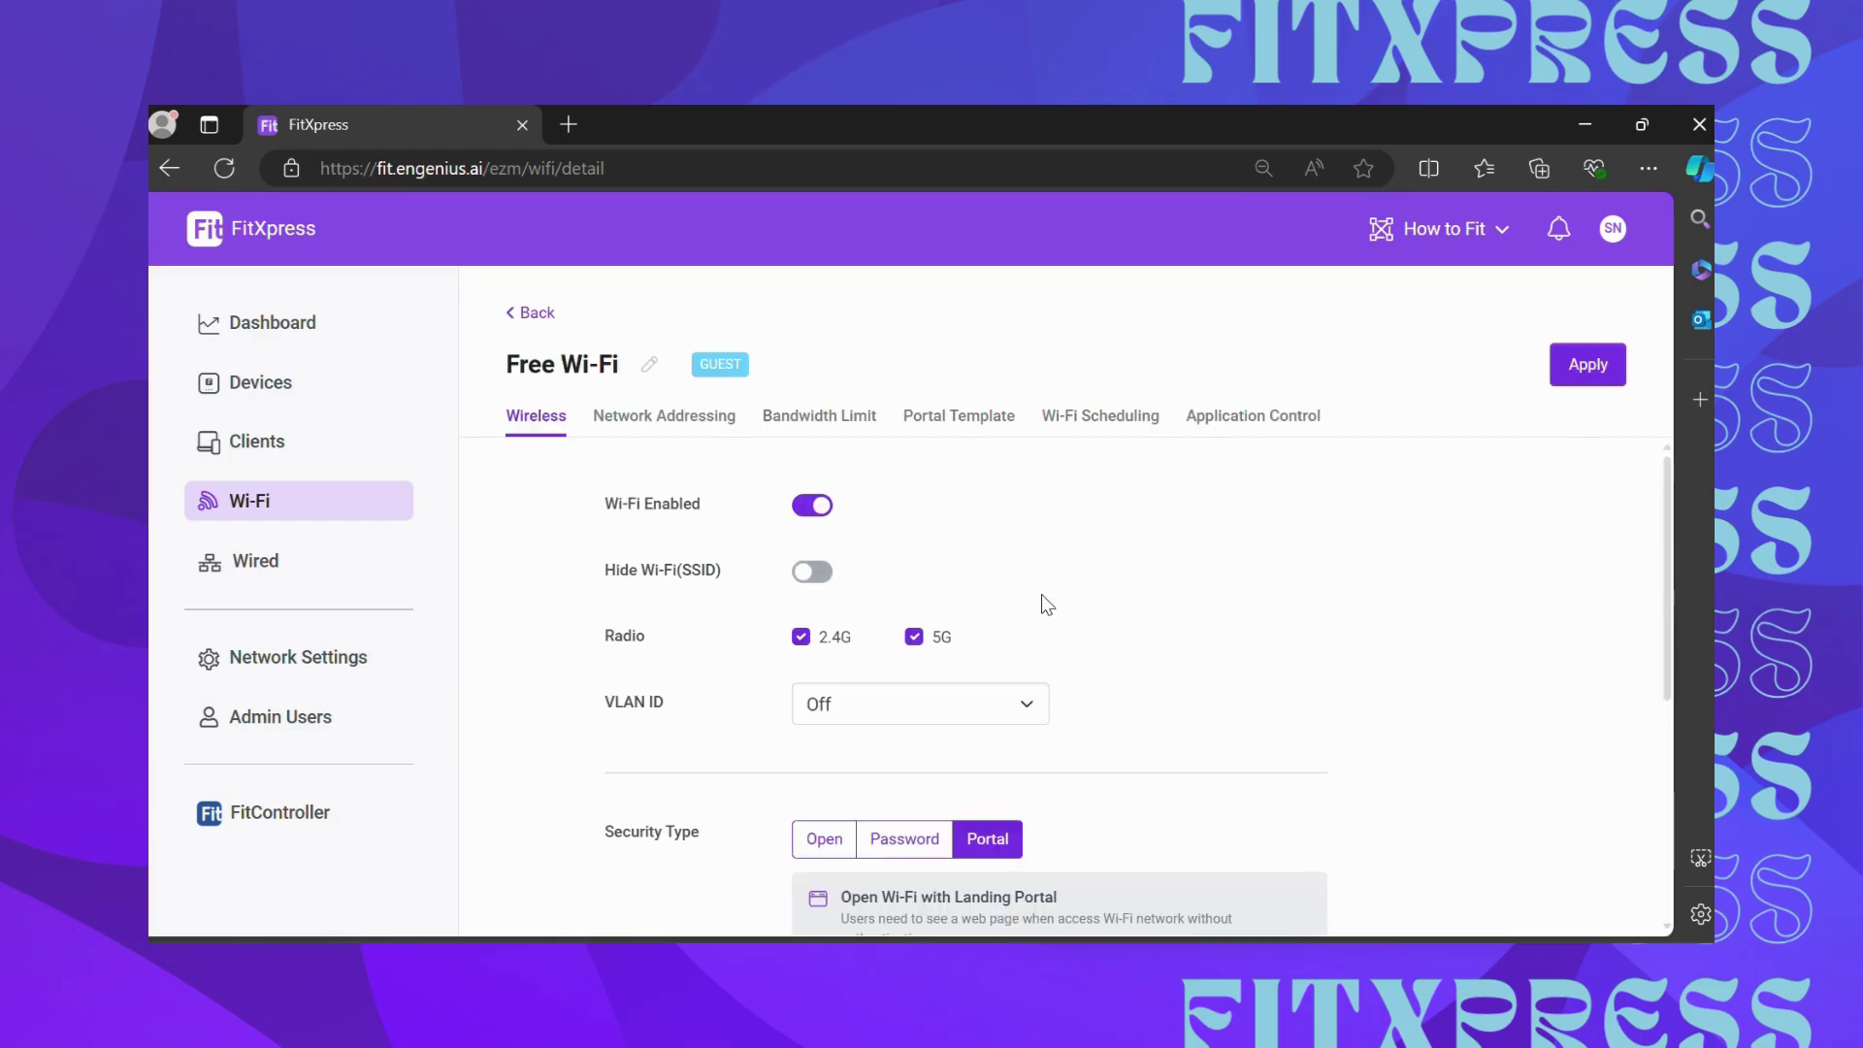
pyautogui.scroll(-3, 1043, 597)
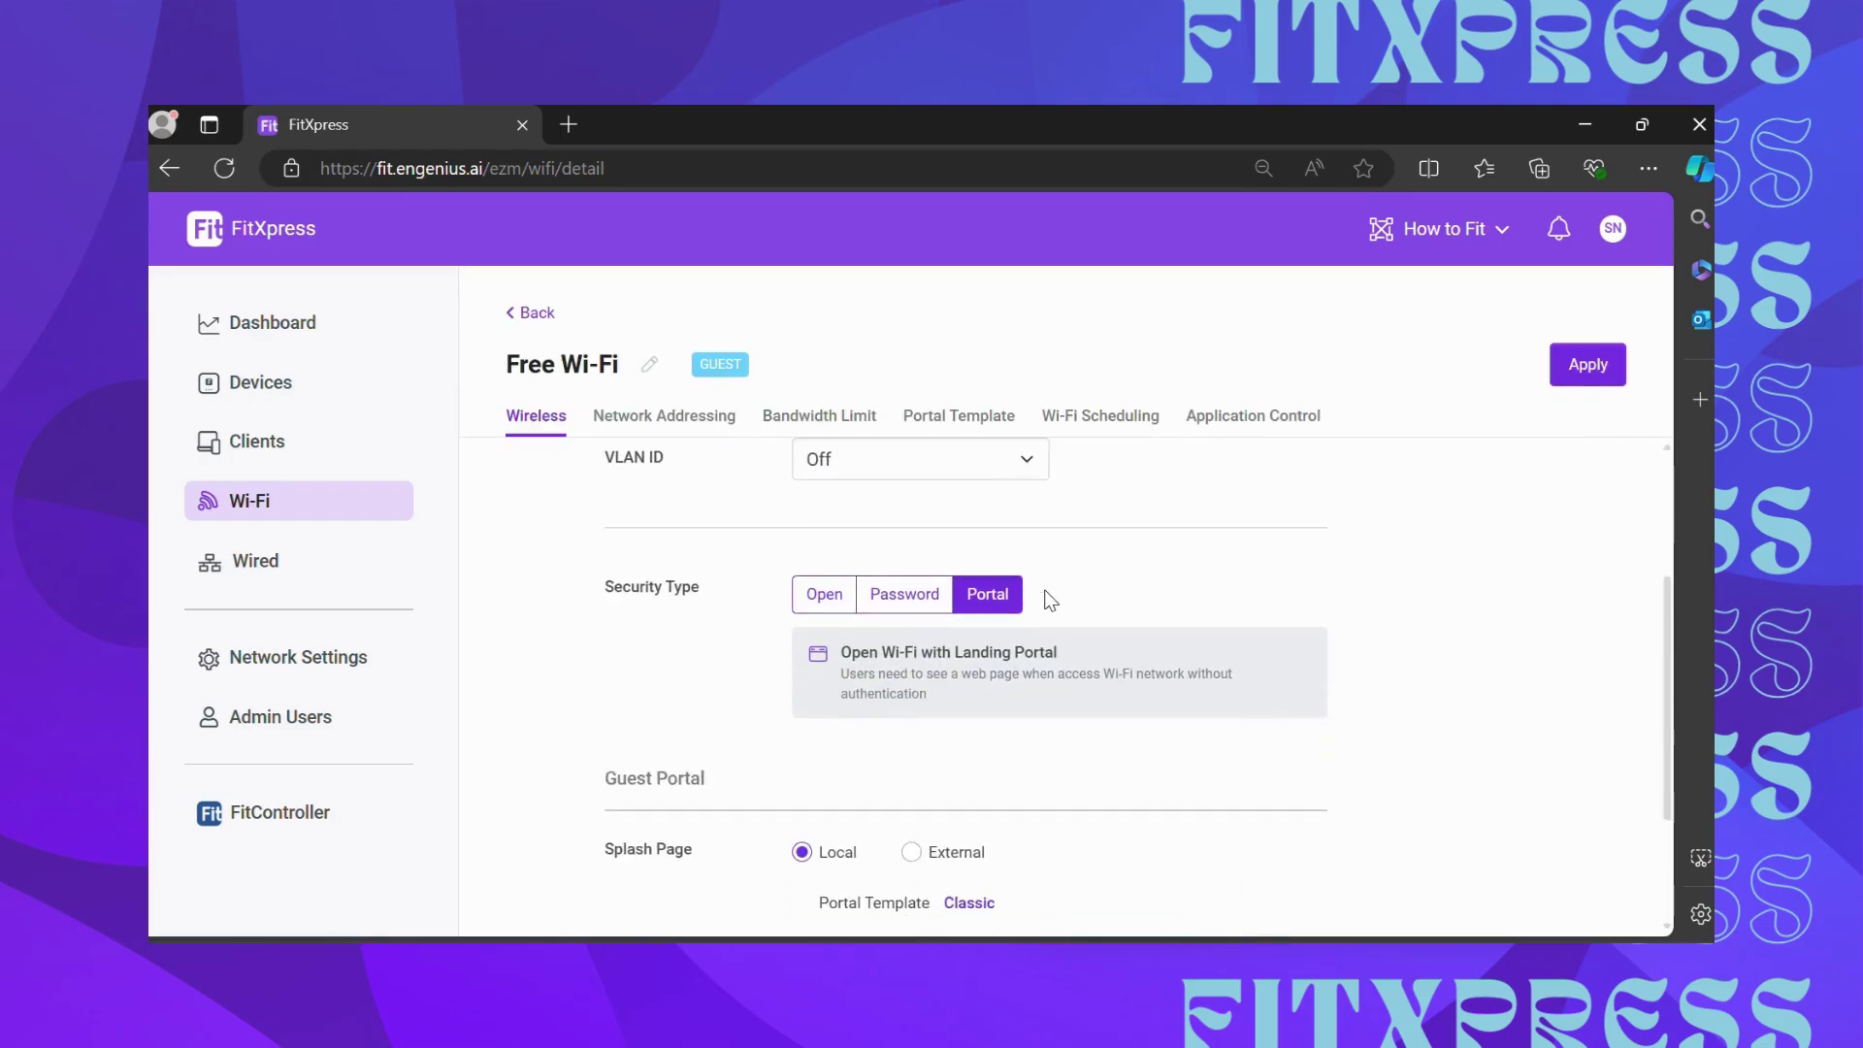
pyautogui.scroll(-2, 1051, 601)
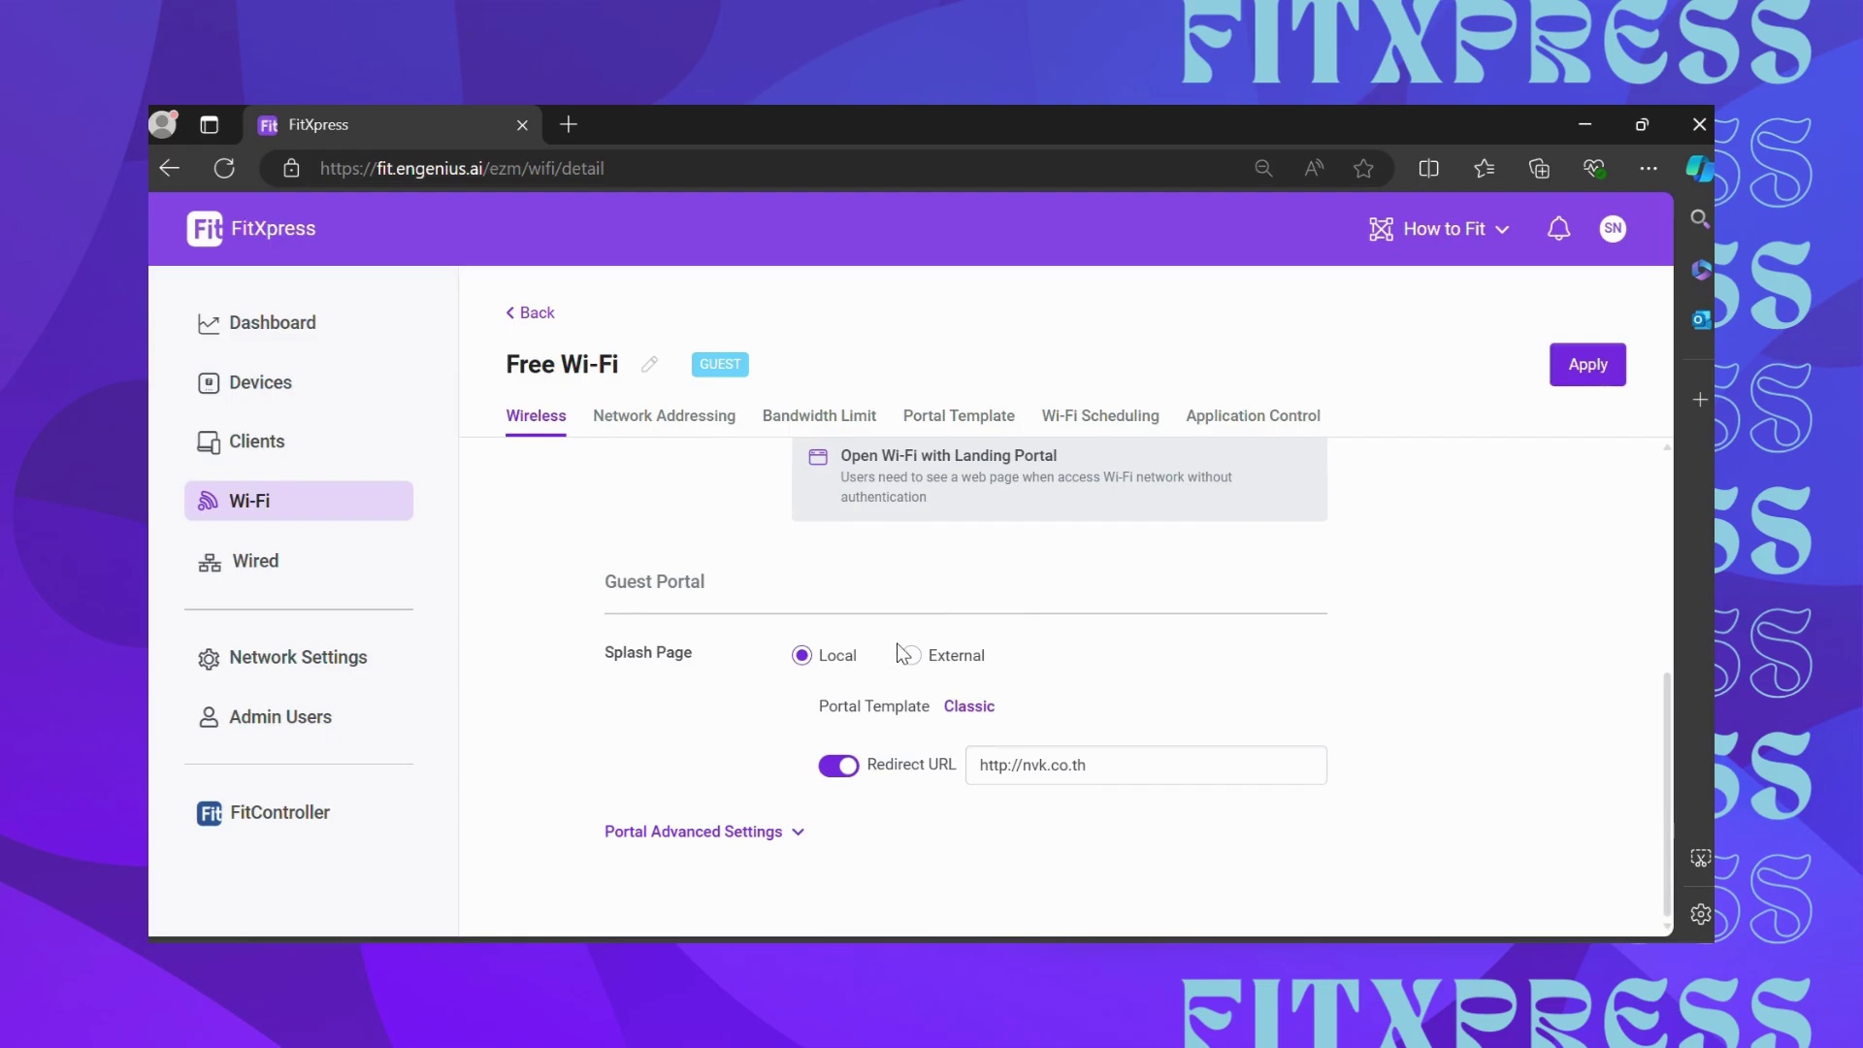
pyautogui.click(705, 835)
pyautogui.scroll(-3, 990, 807)
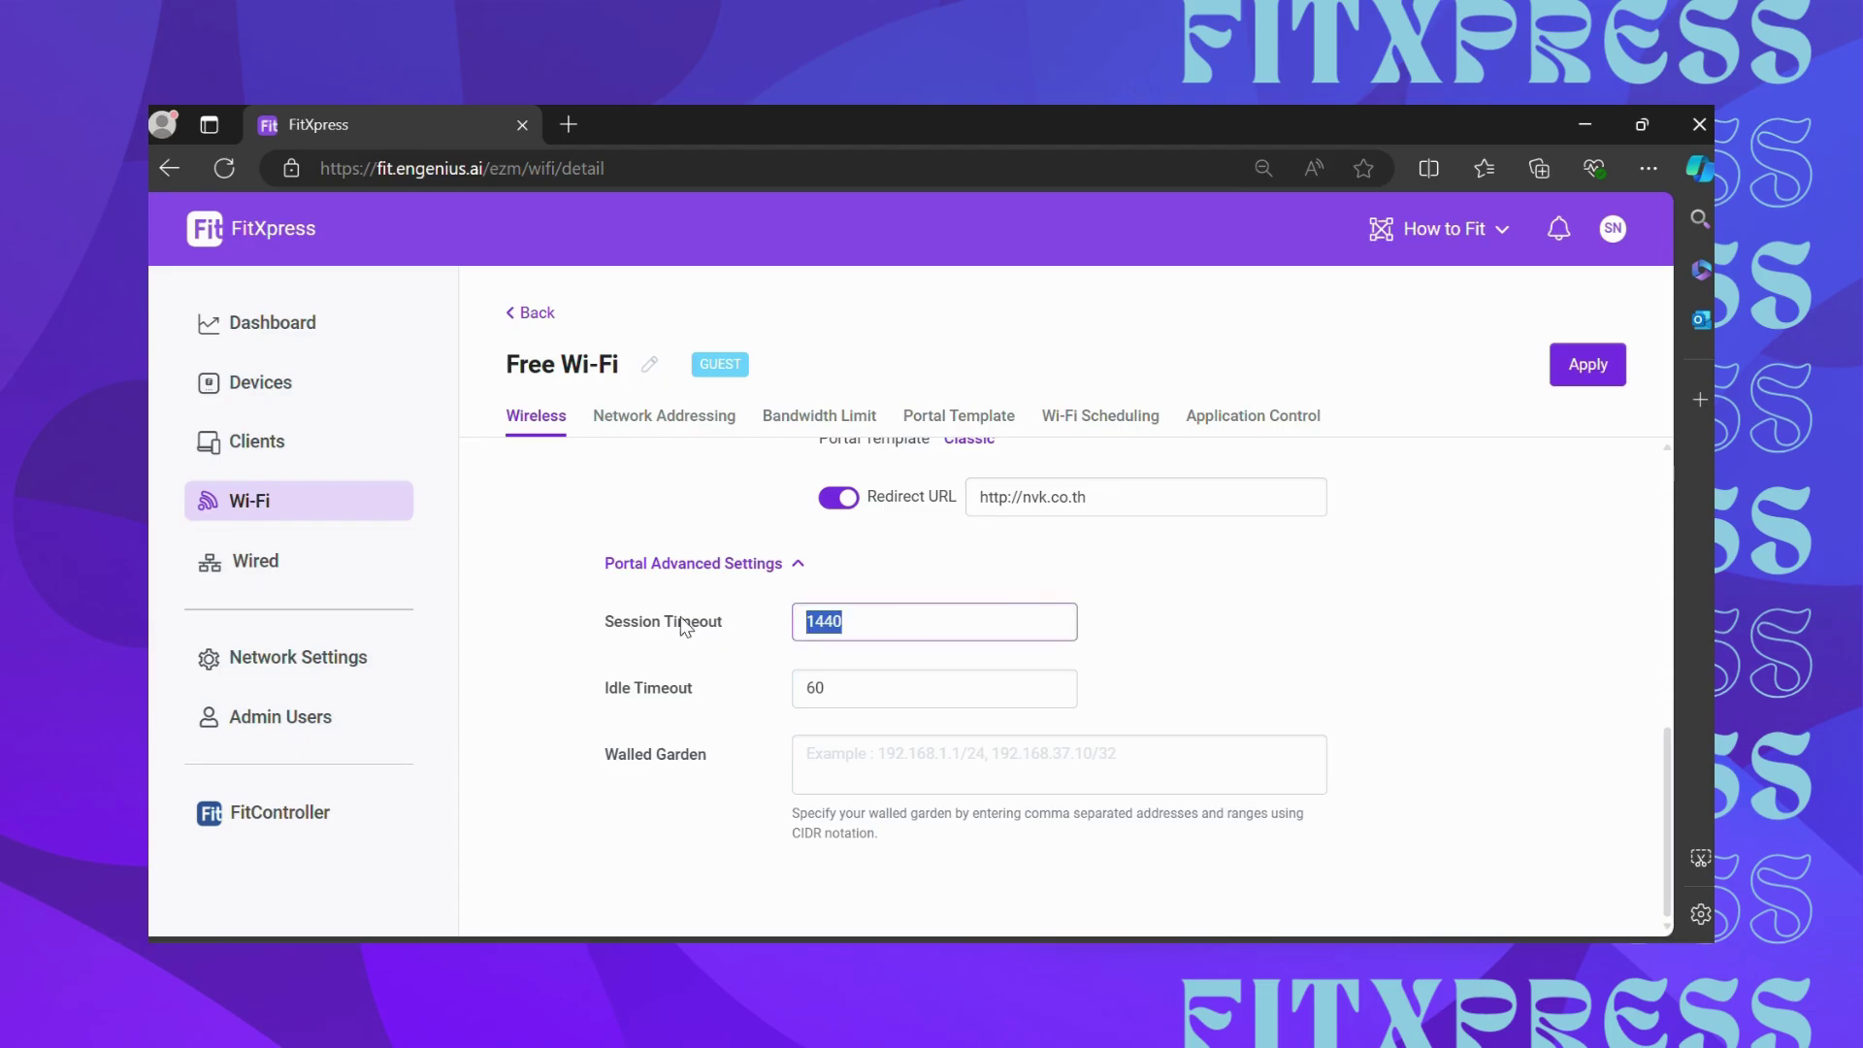
pyautogui.write('30')
pyautogui.press('Tab')
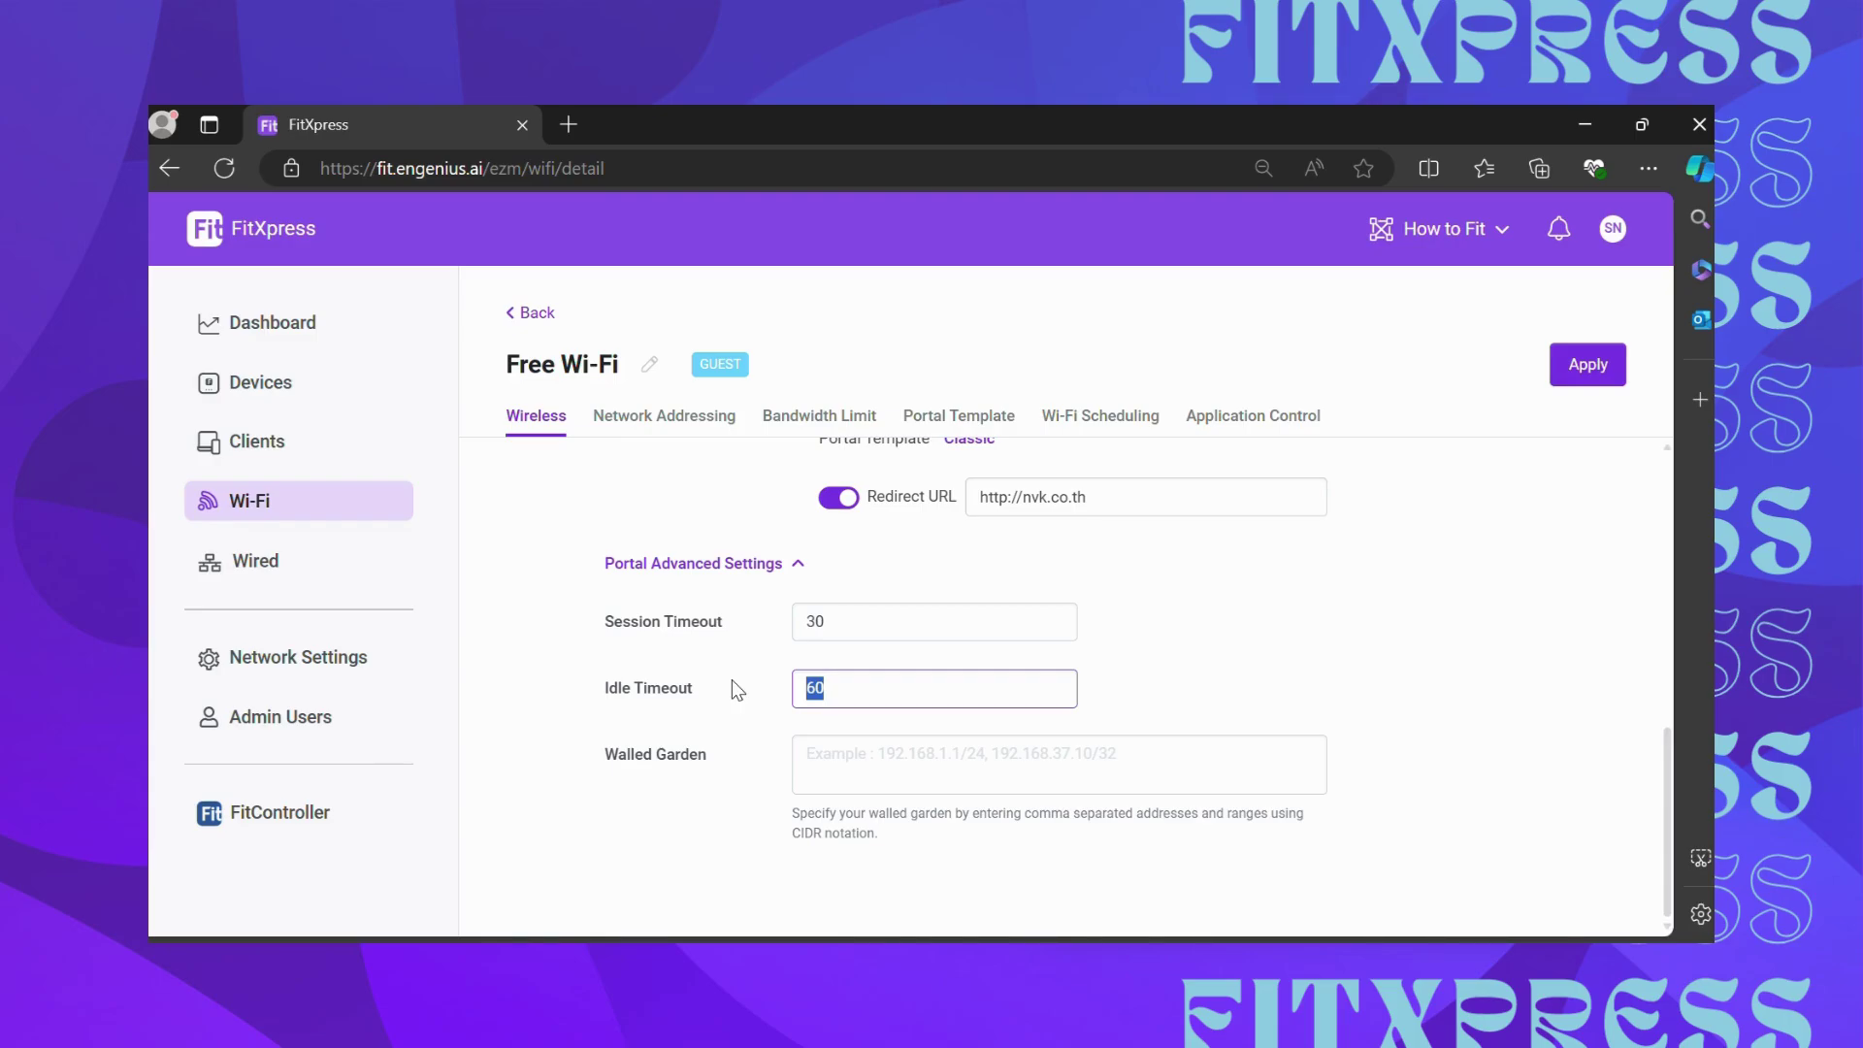
pyautogui.write('15')
# - Open the Free Wi-Fi portal template settings and examine the Classic splash page across the device previews, including mobile
pyautogui.scroll(3, 1304, 693)
pyautogui.scroll(2, 1320, 709)
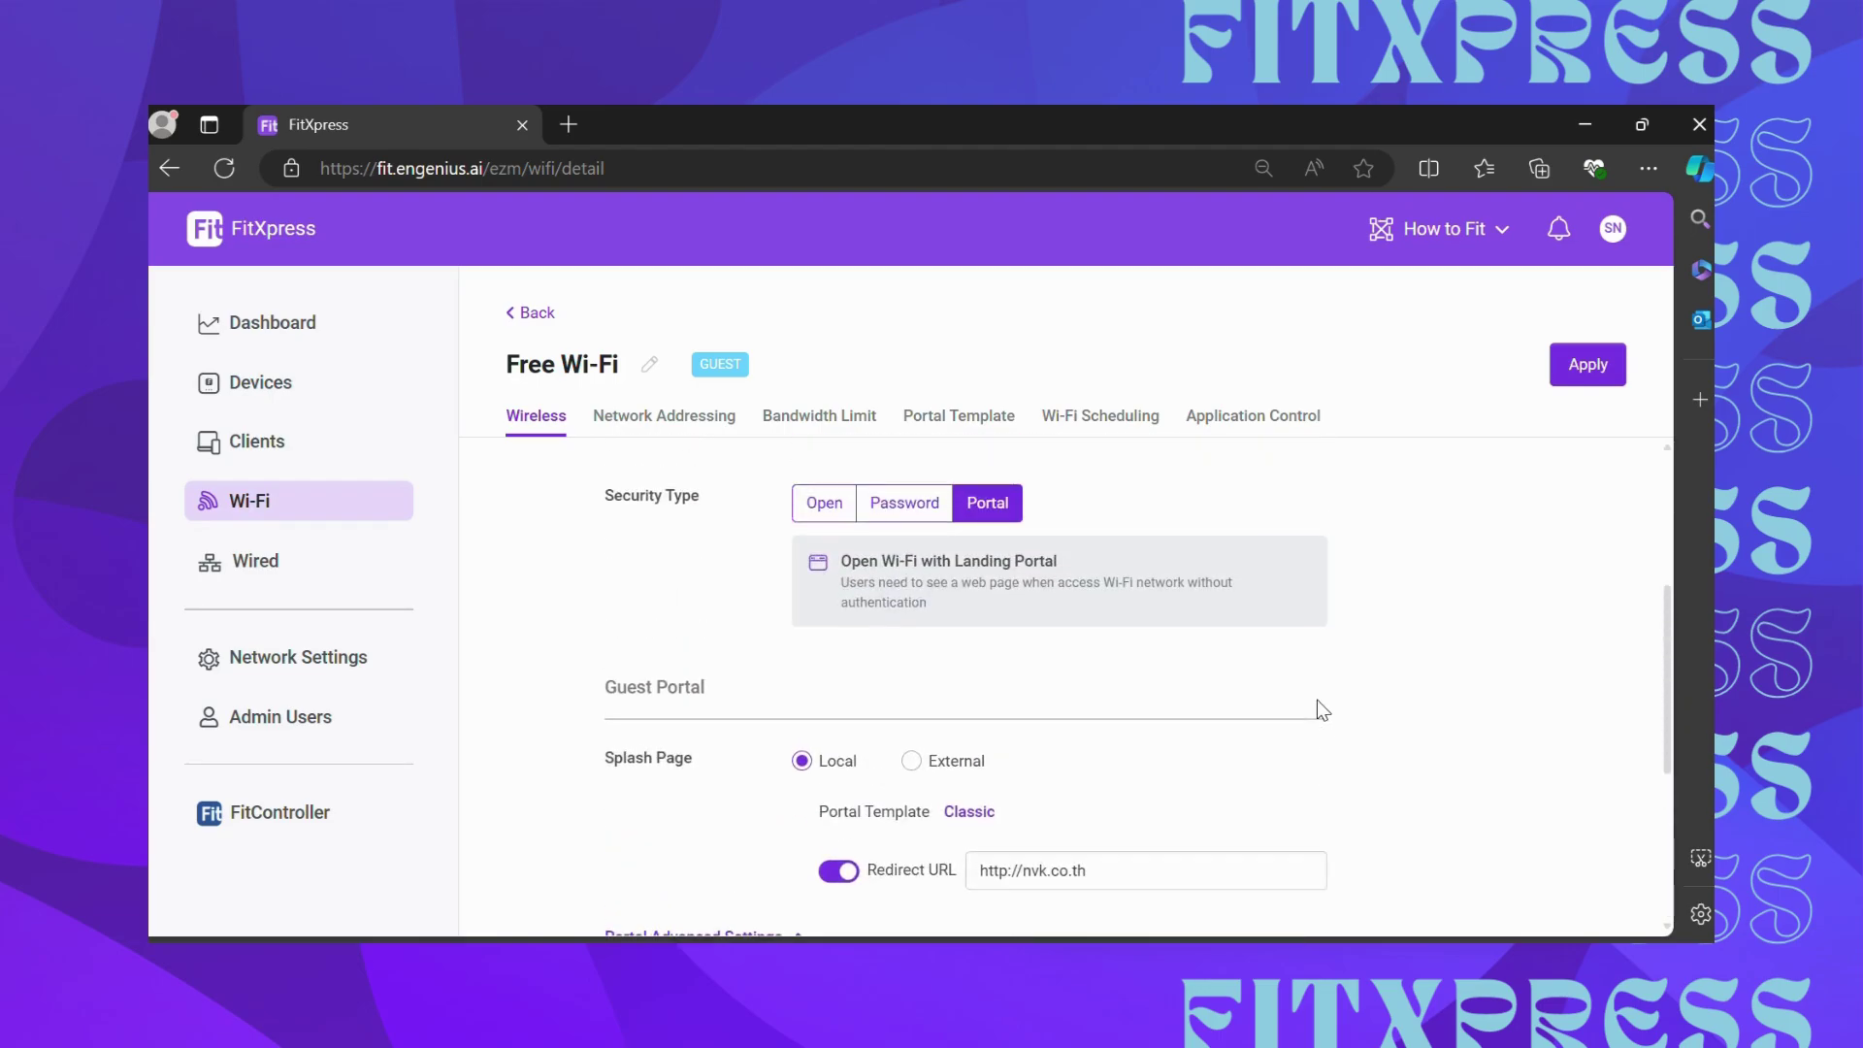
pyautogui.click(961, 427)
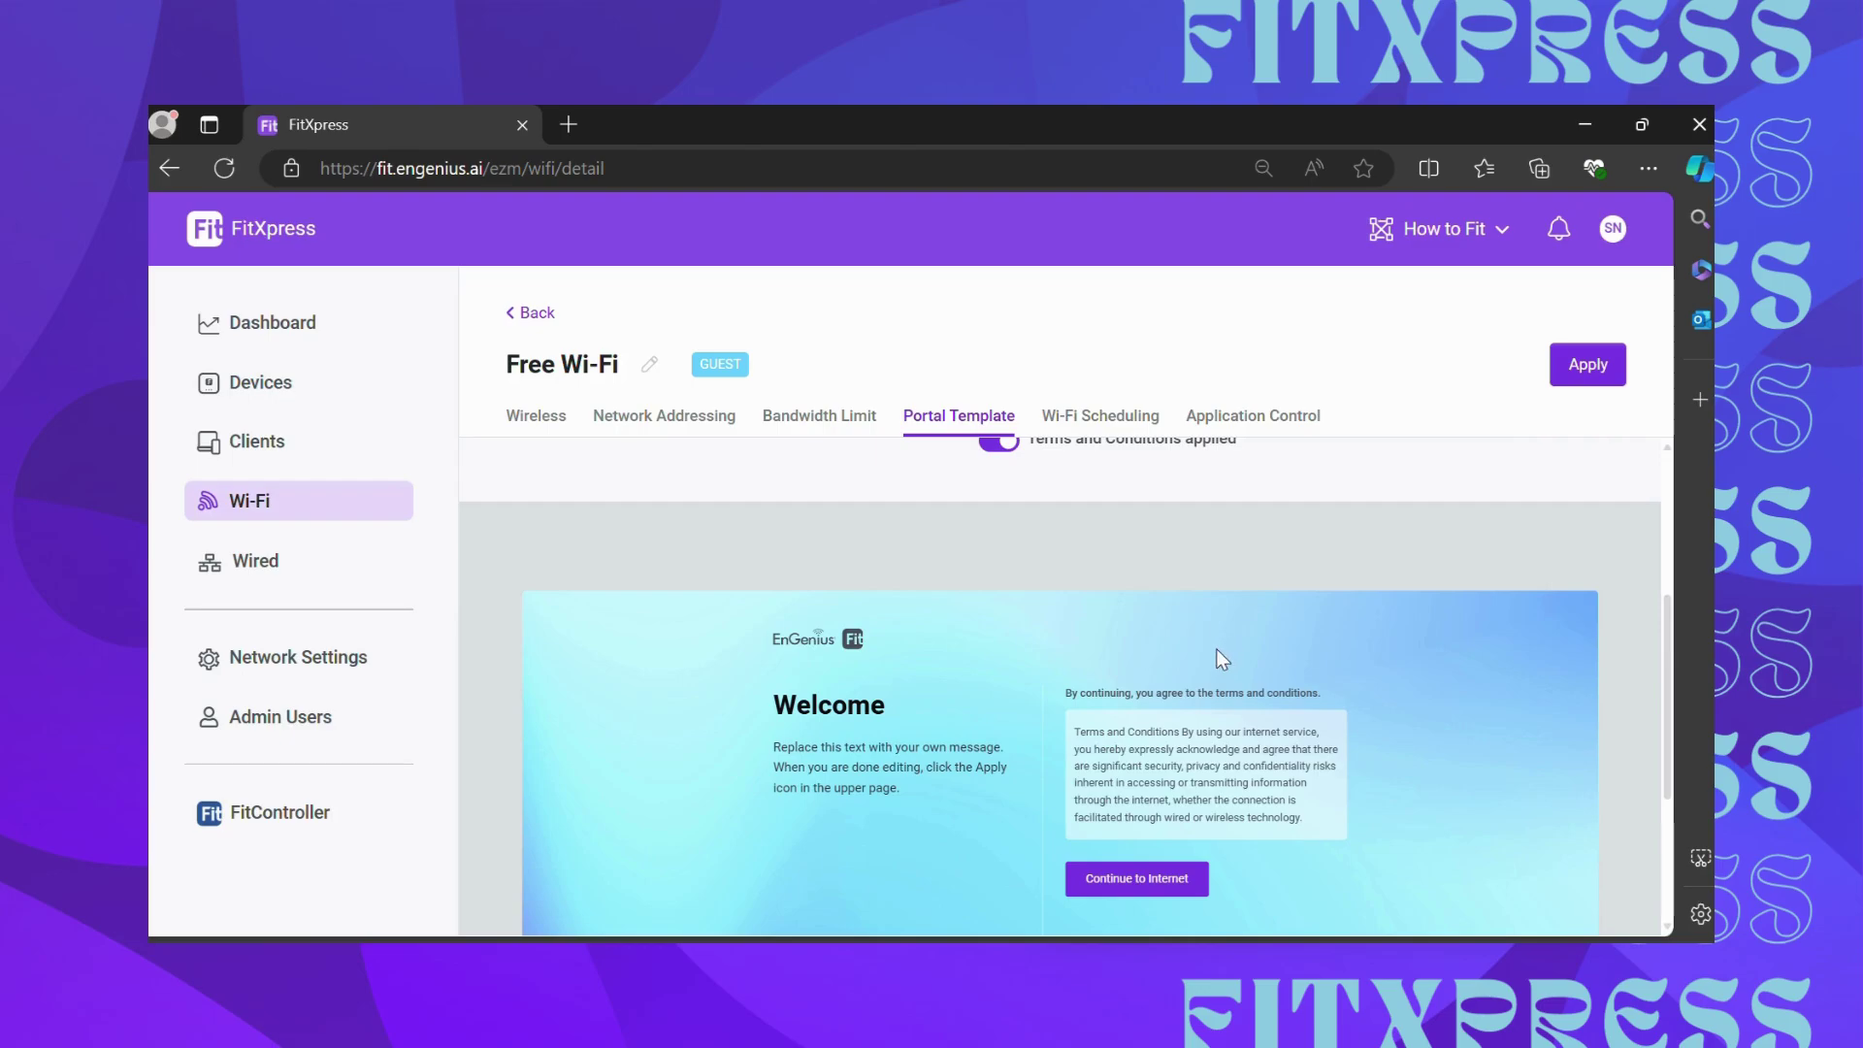
pyautogui.scroll(5, 1215, 652)
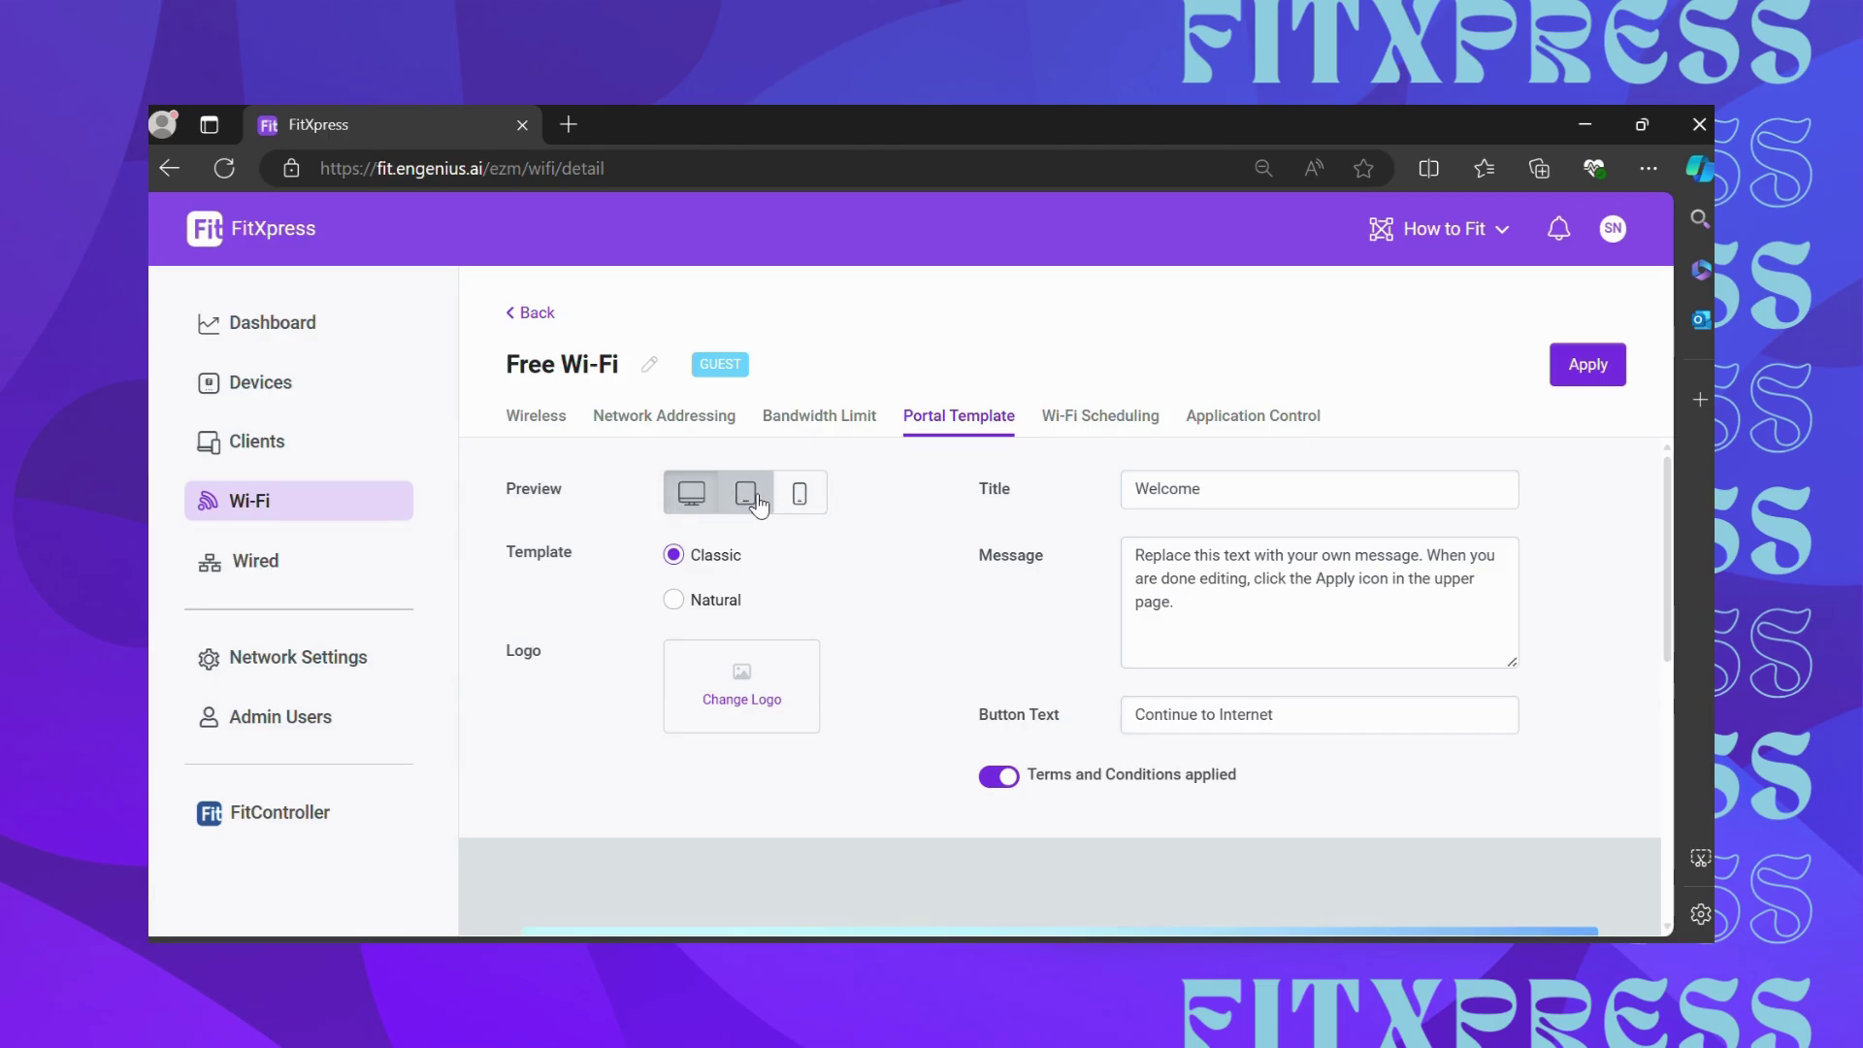
pyautogui.click(759, 503)
pyautogui.click(691, 495)
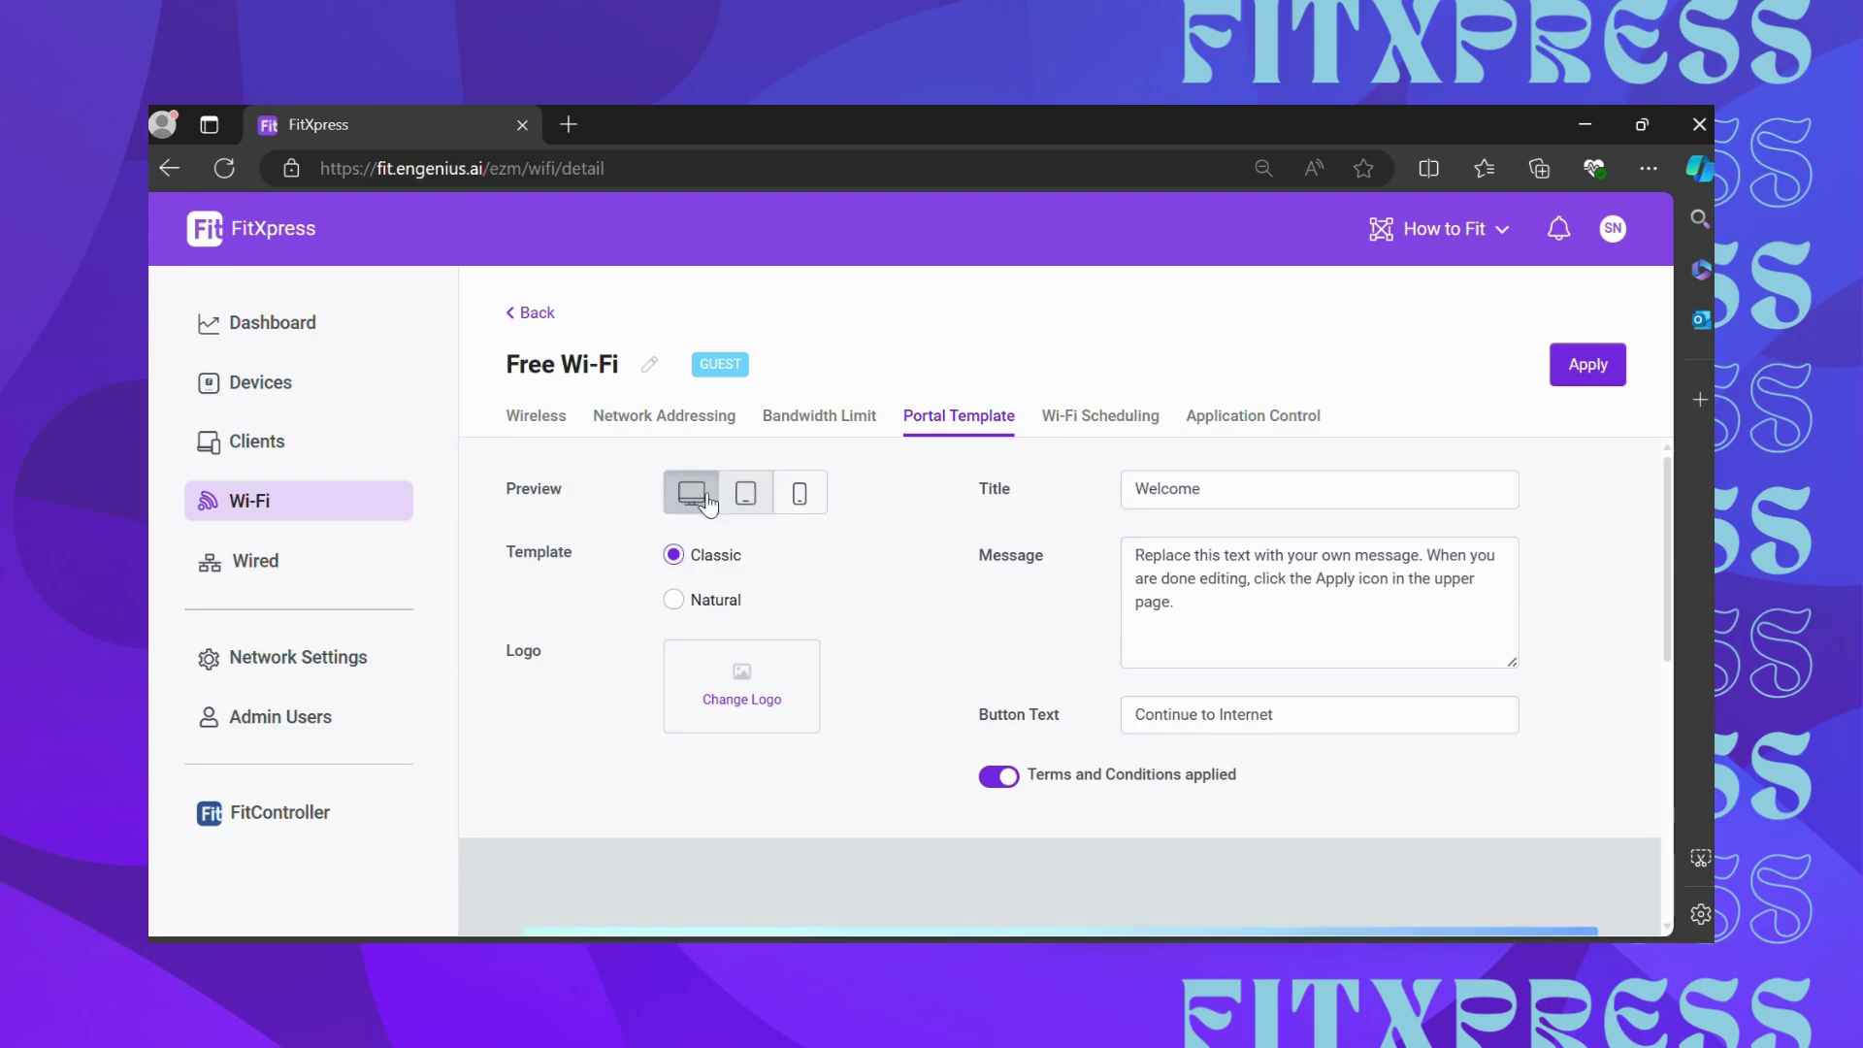
pyautogui.click(745, 493)
pyautogui.click(800, 493)
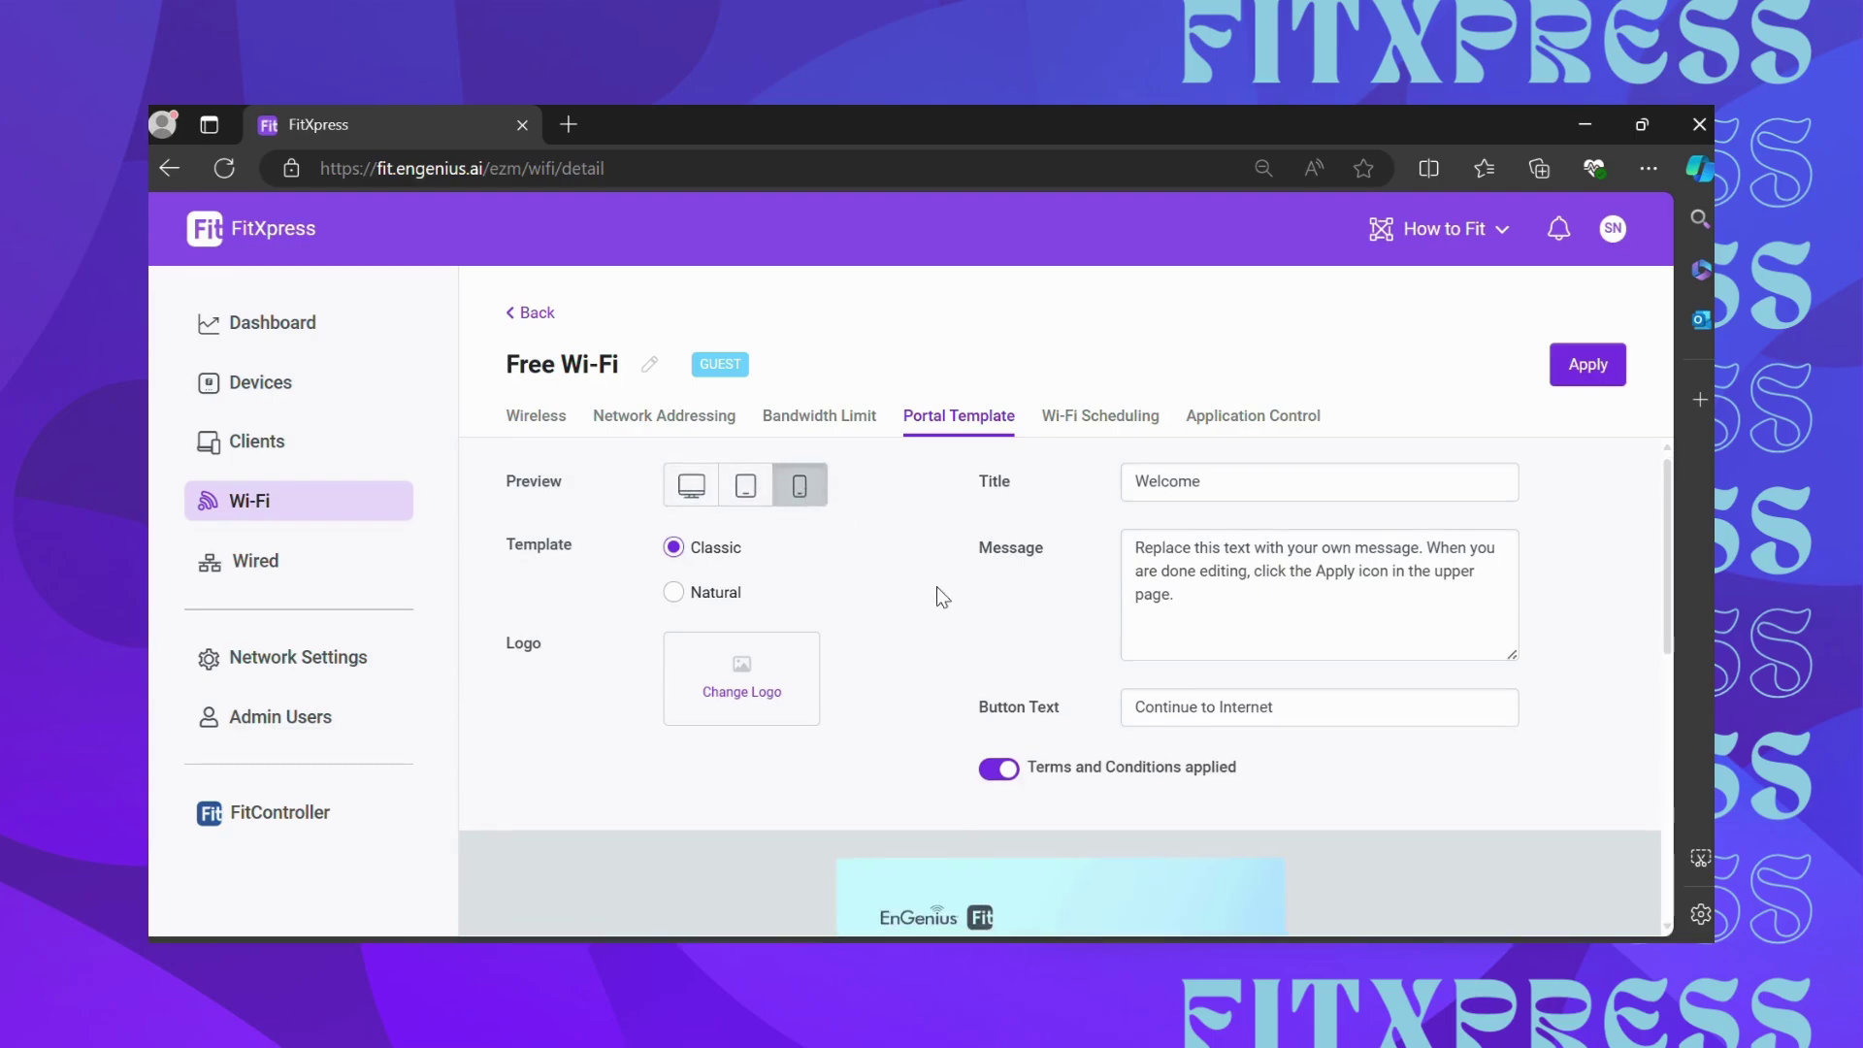
pyautogui.scroll(-5, 936, 590)
pyautogui.scroll(4, 1087, 722)
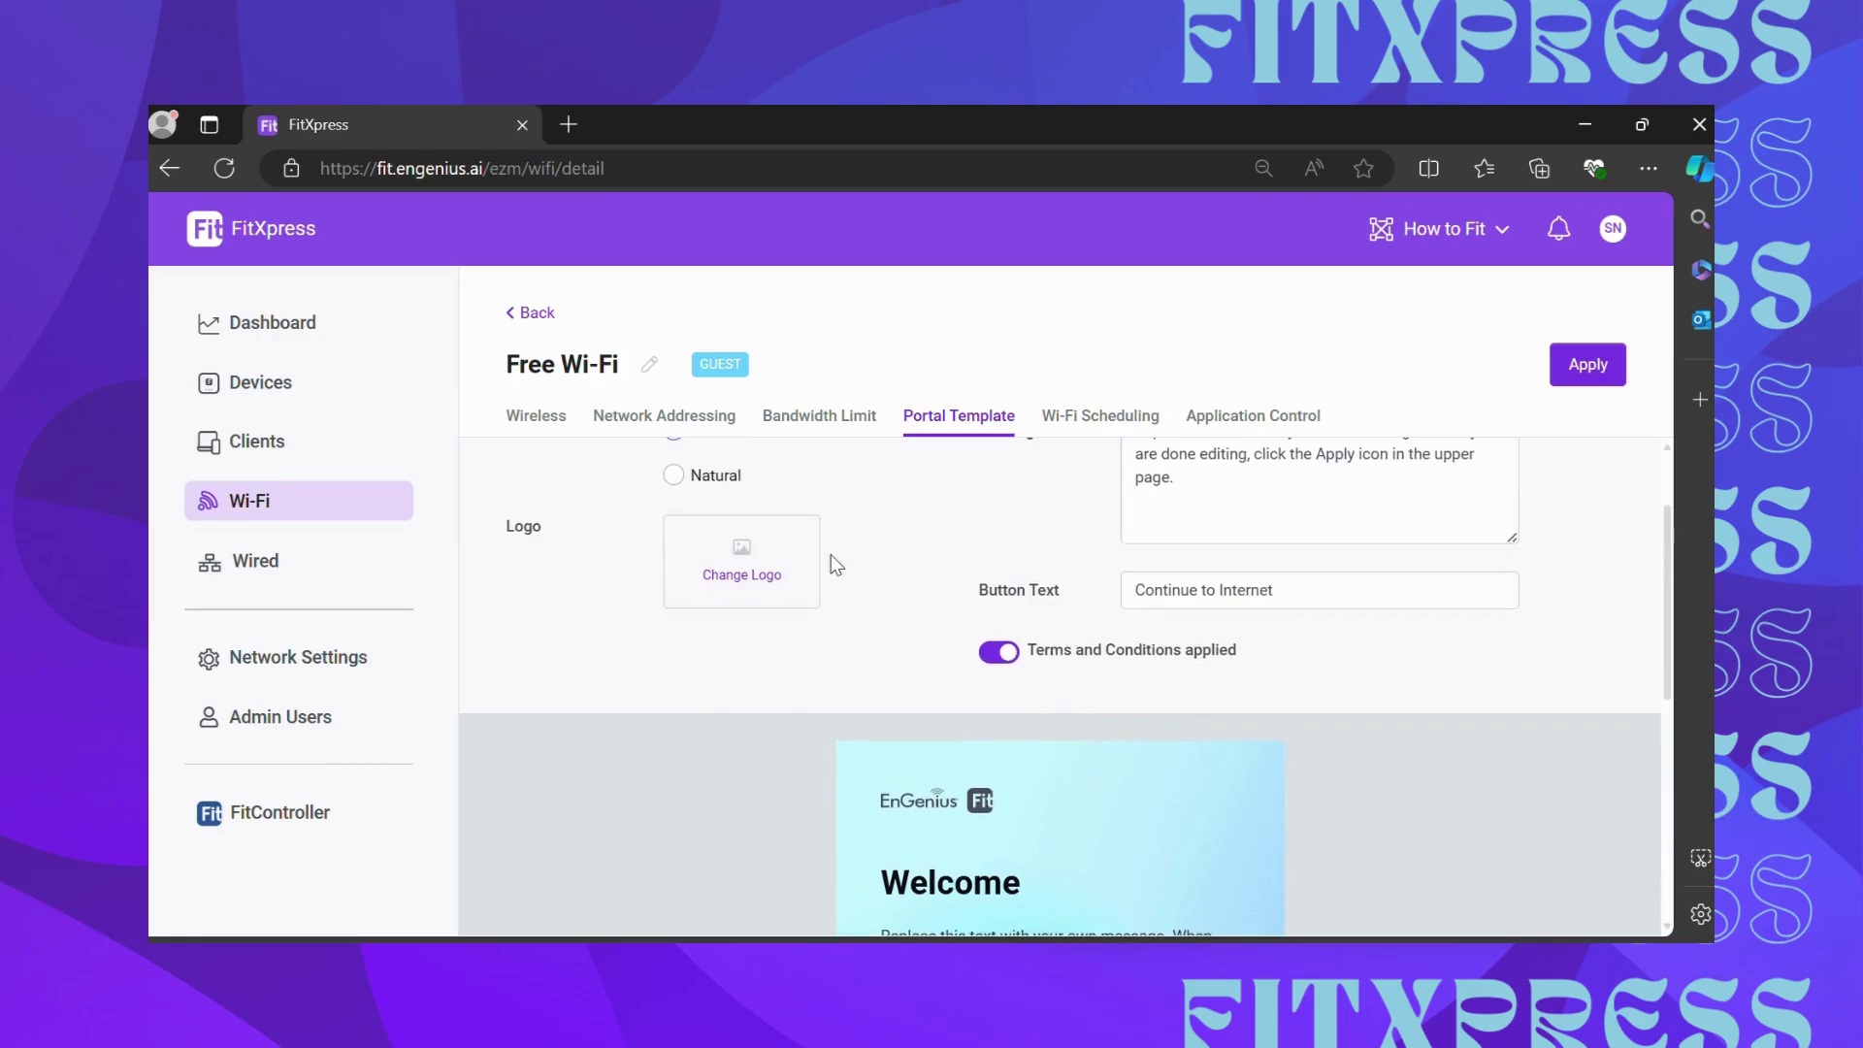
# - Compare the tablet and mobile previews of the Classic splash page, checking the layout of its welcome message and terms
pyautogui.scroll(2, 837, 565)
pyautogui.click(749, 495)
pyautogui.scroll(-4, 1033, 626)
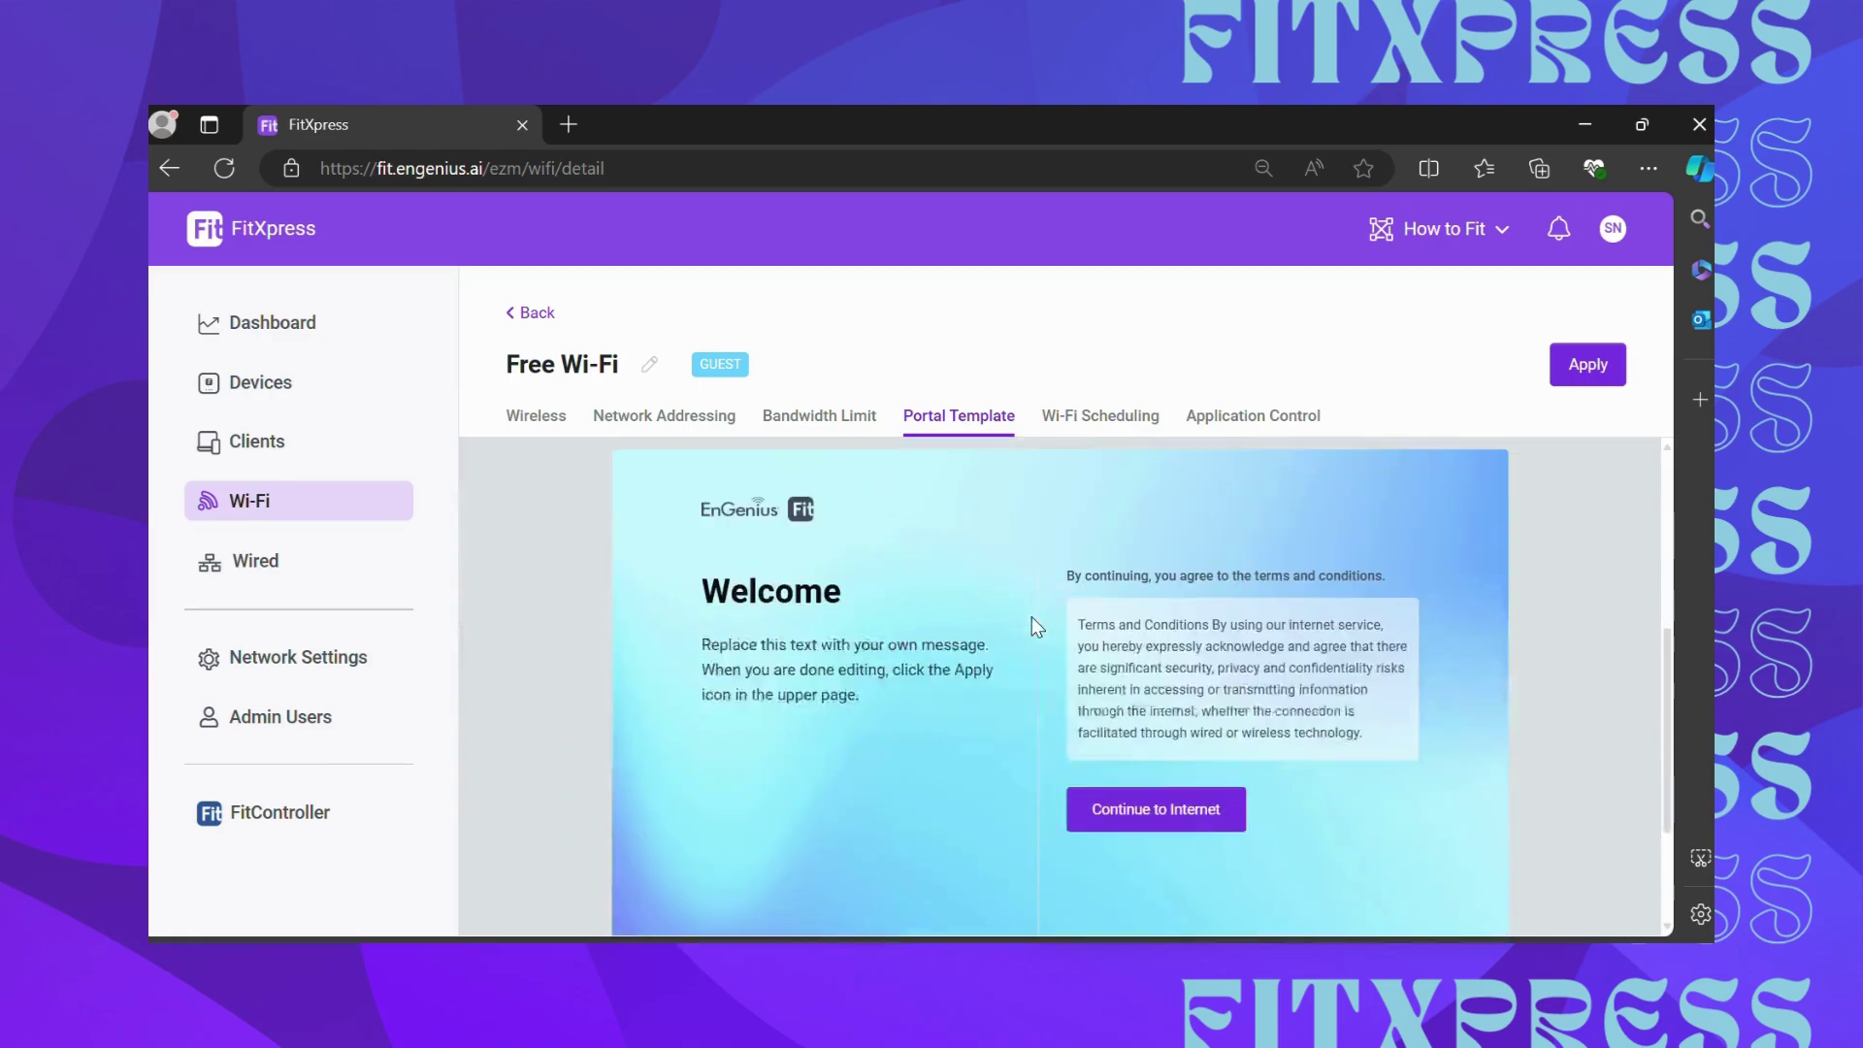
pyautogui.scroll(4, 1162, 684)
pyautogui.click(801, 495)
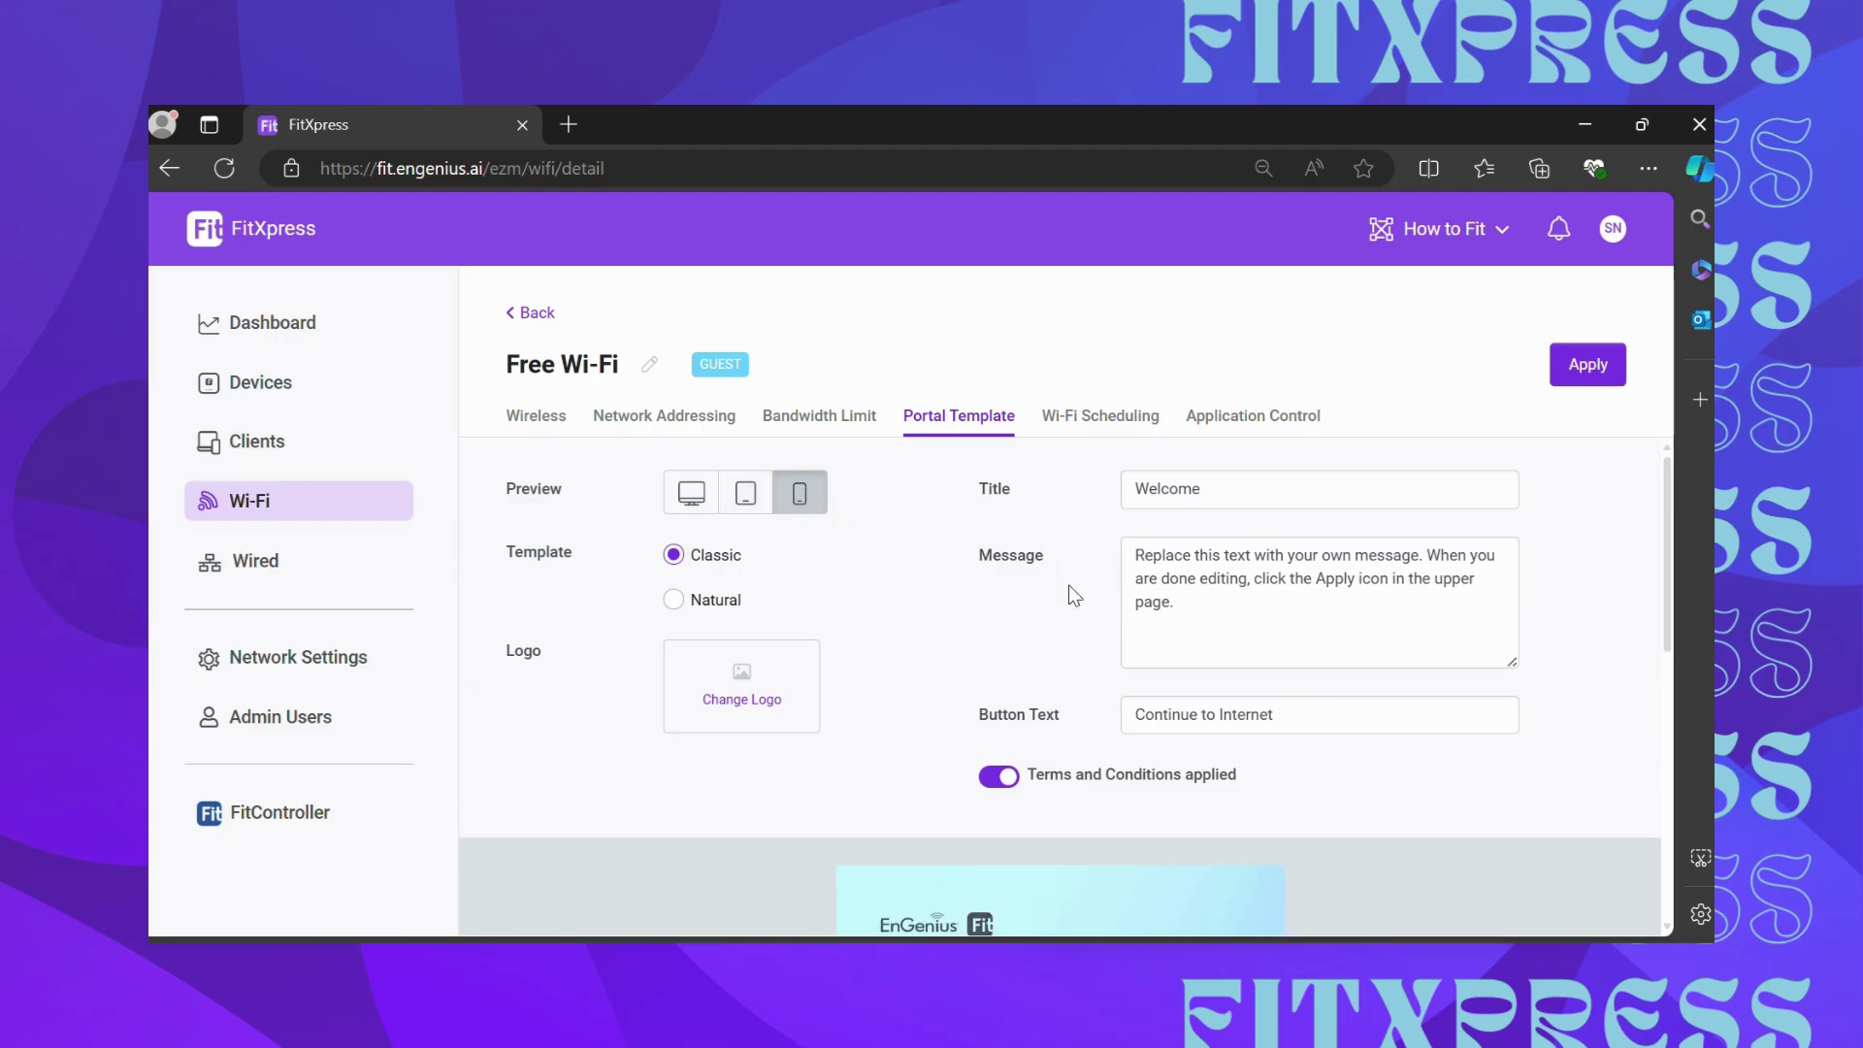
pyautogui.scroll(-1, 1075, 595)
pyautogui.scroll(-4, 1023, 511)
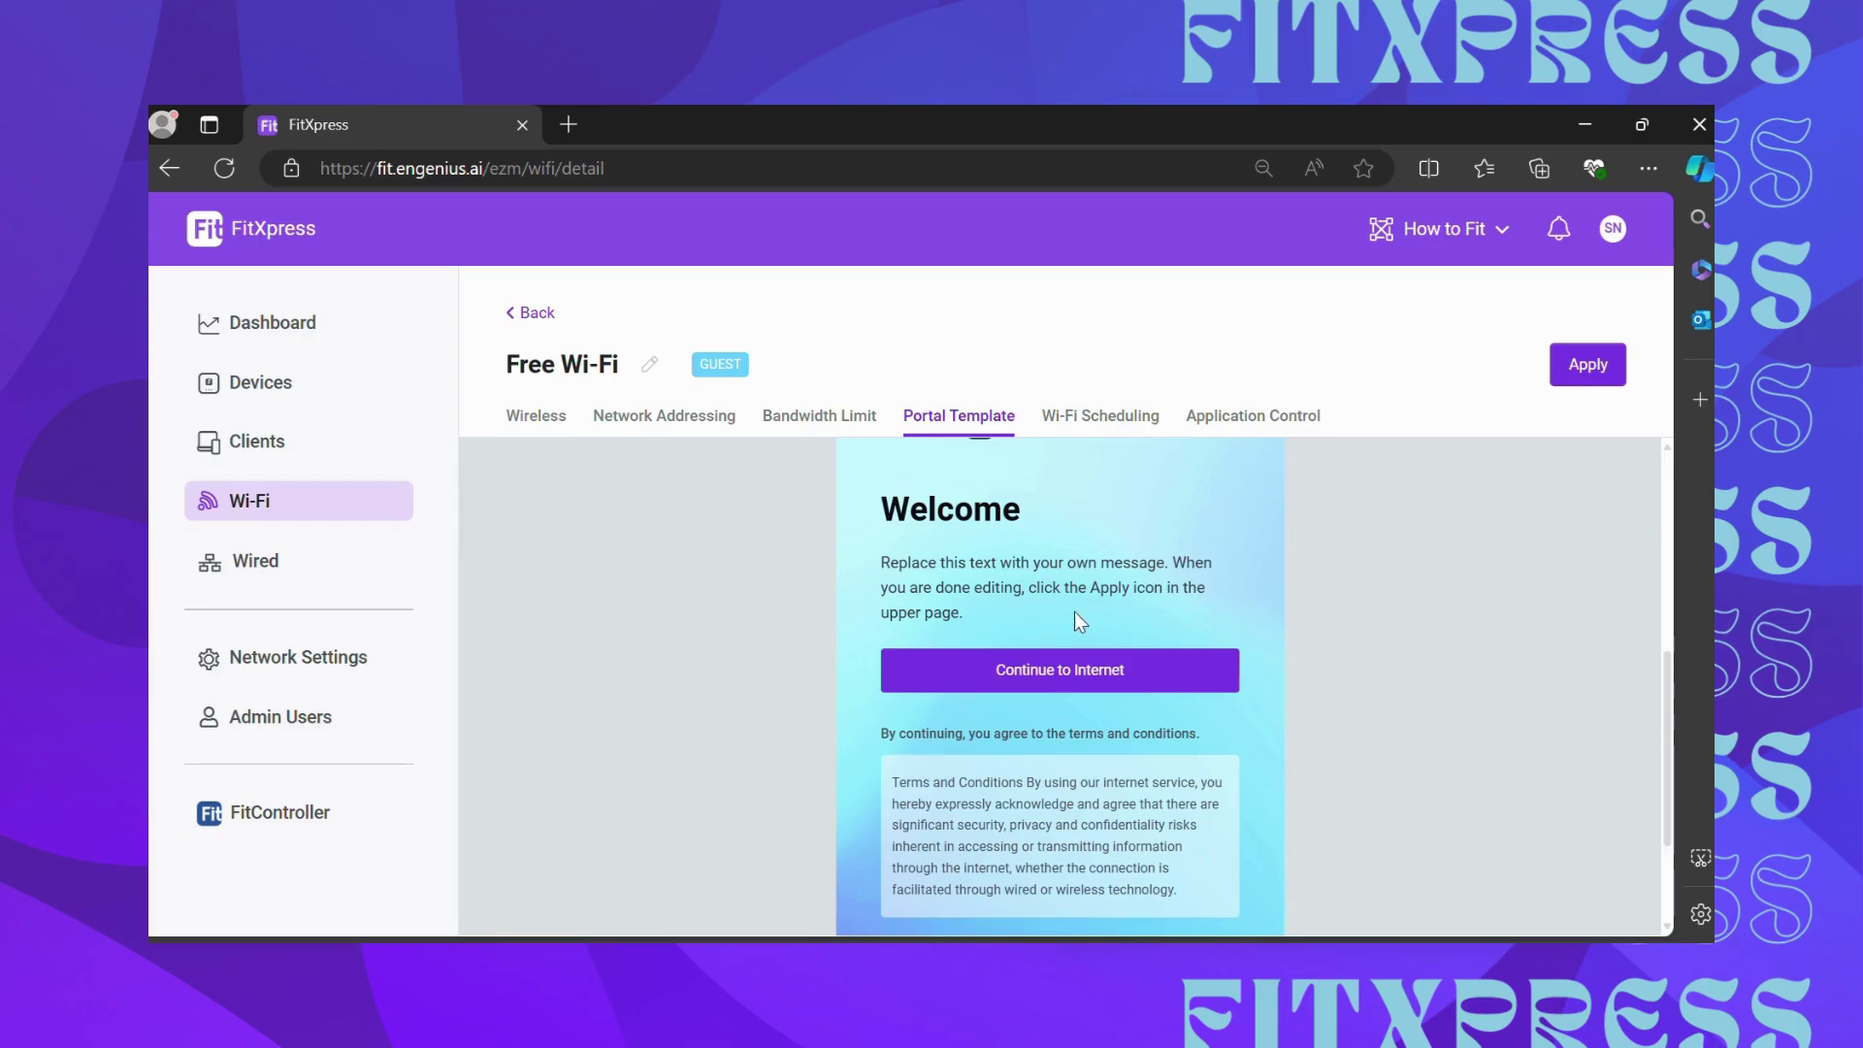
pyautogui.scroll(5, 1077, 621)
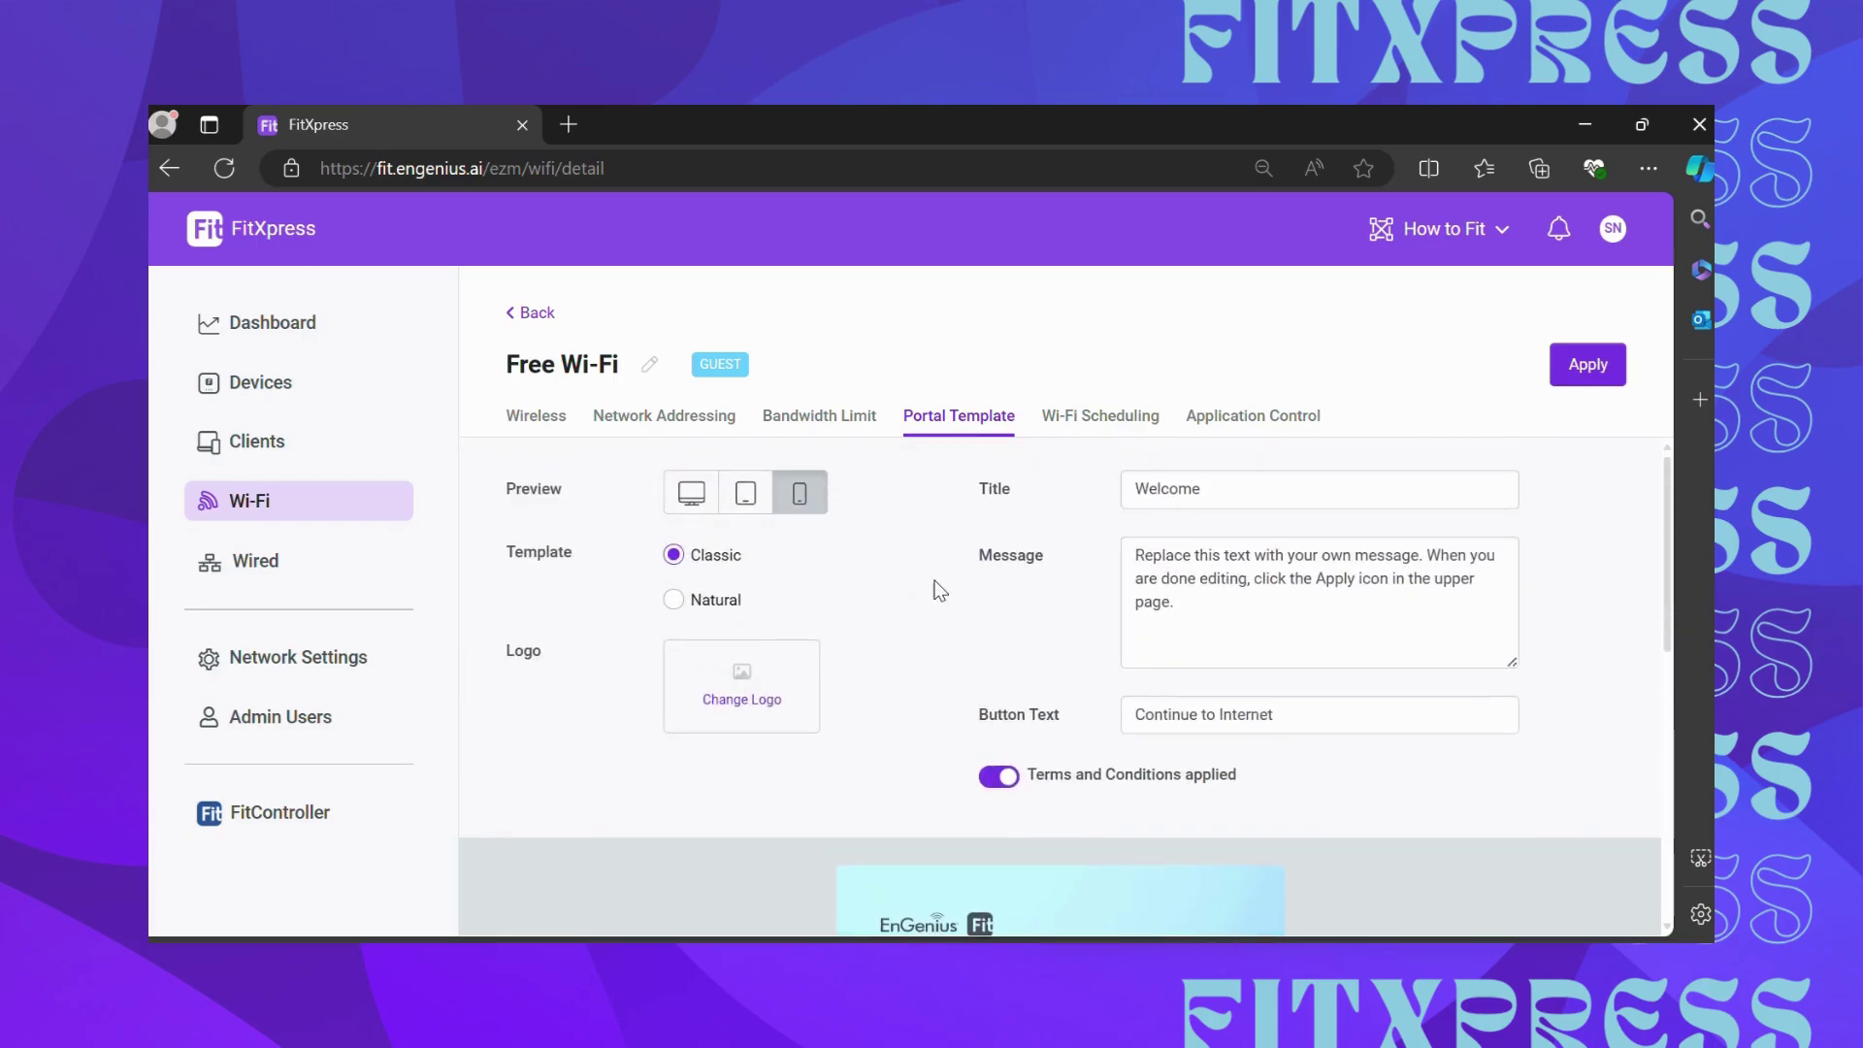
pyautogui.scroll(-1, 855, 617)
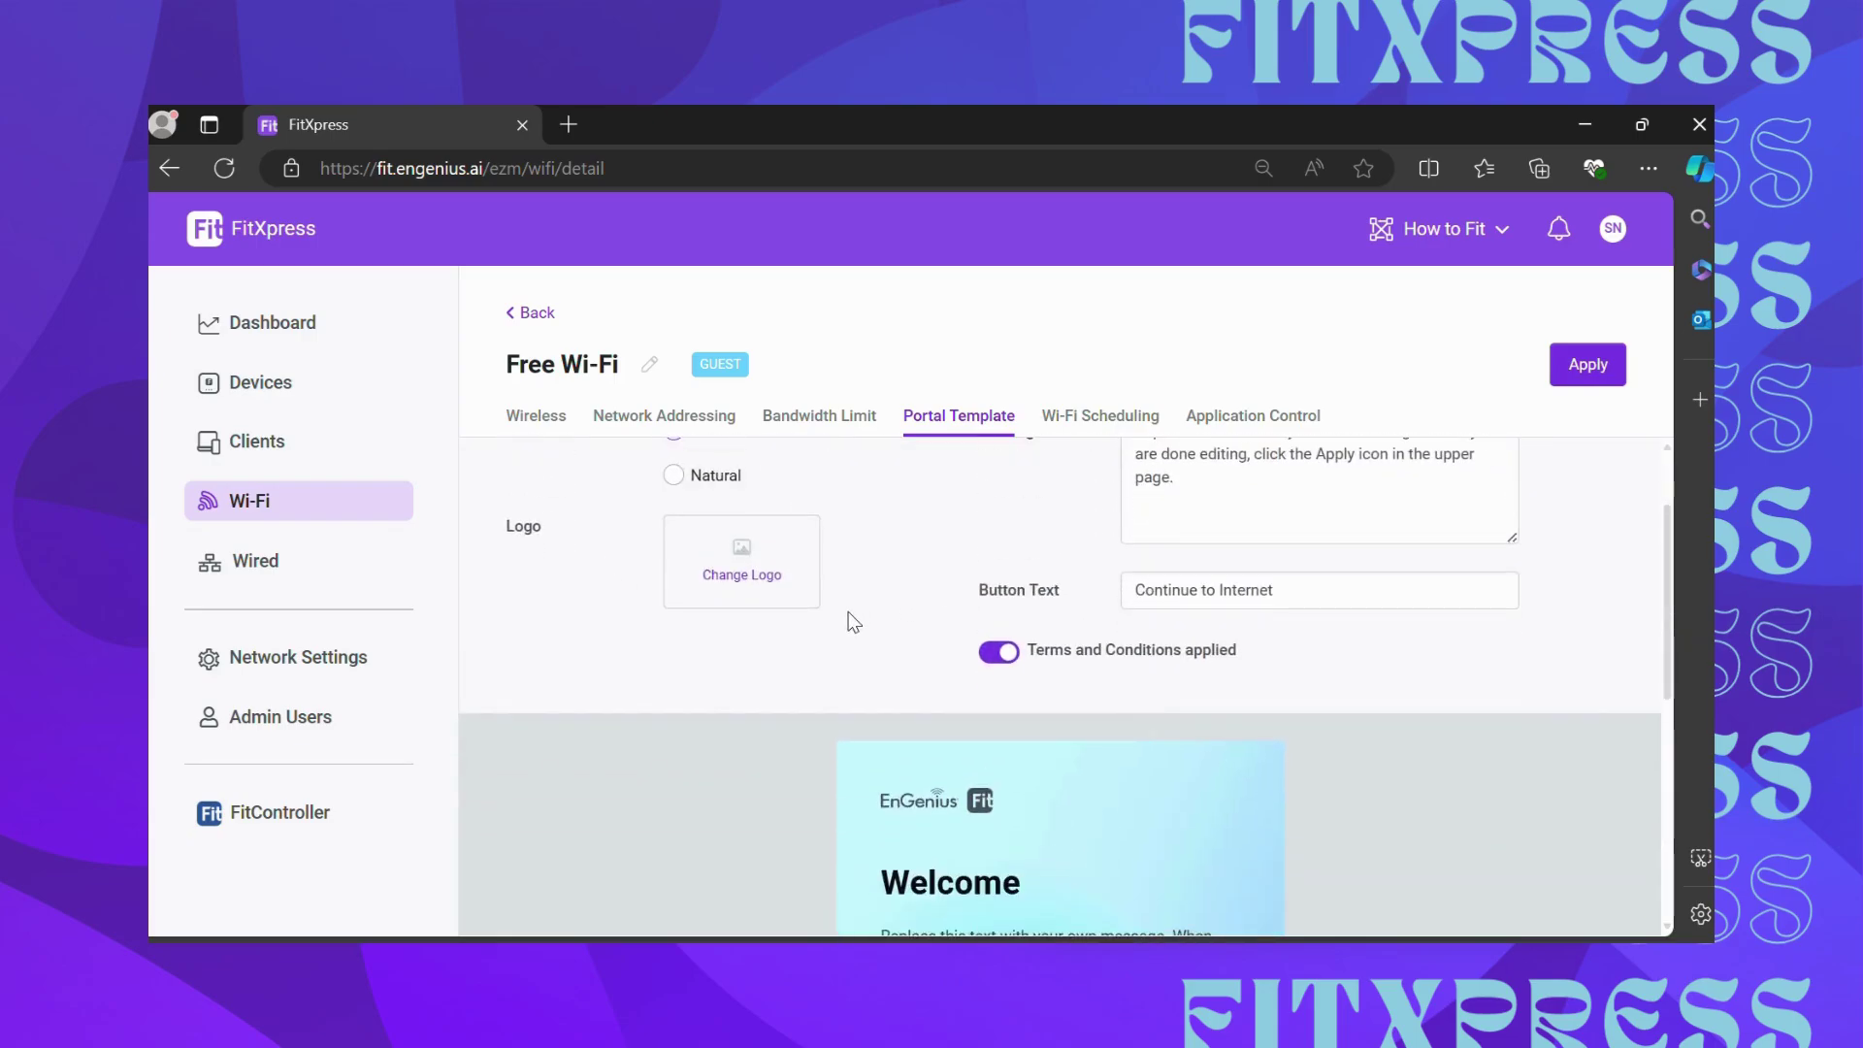
pyautogui.scroll(-3, 970, 629)
pyautogui.scroll(2, 1097, 648)
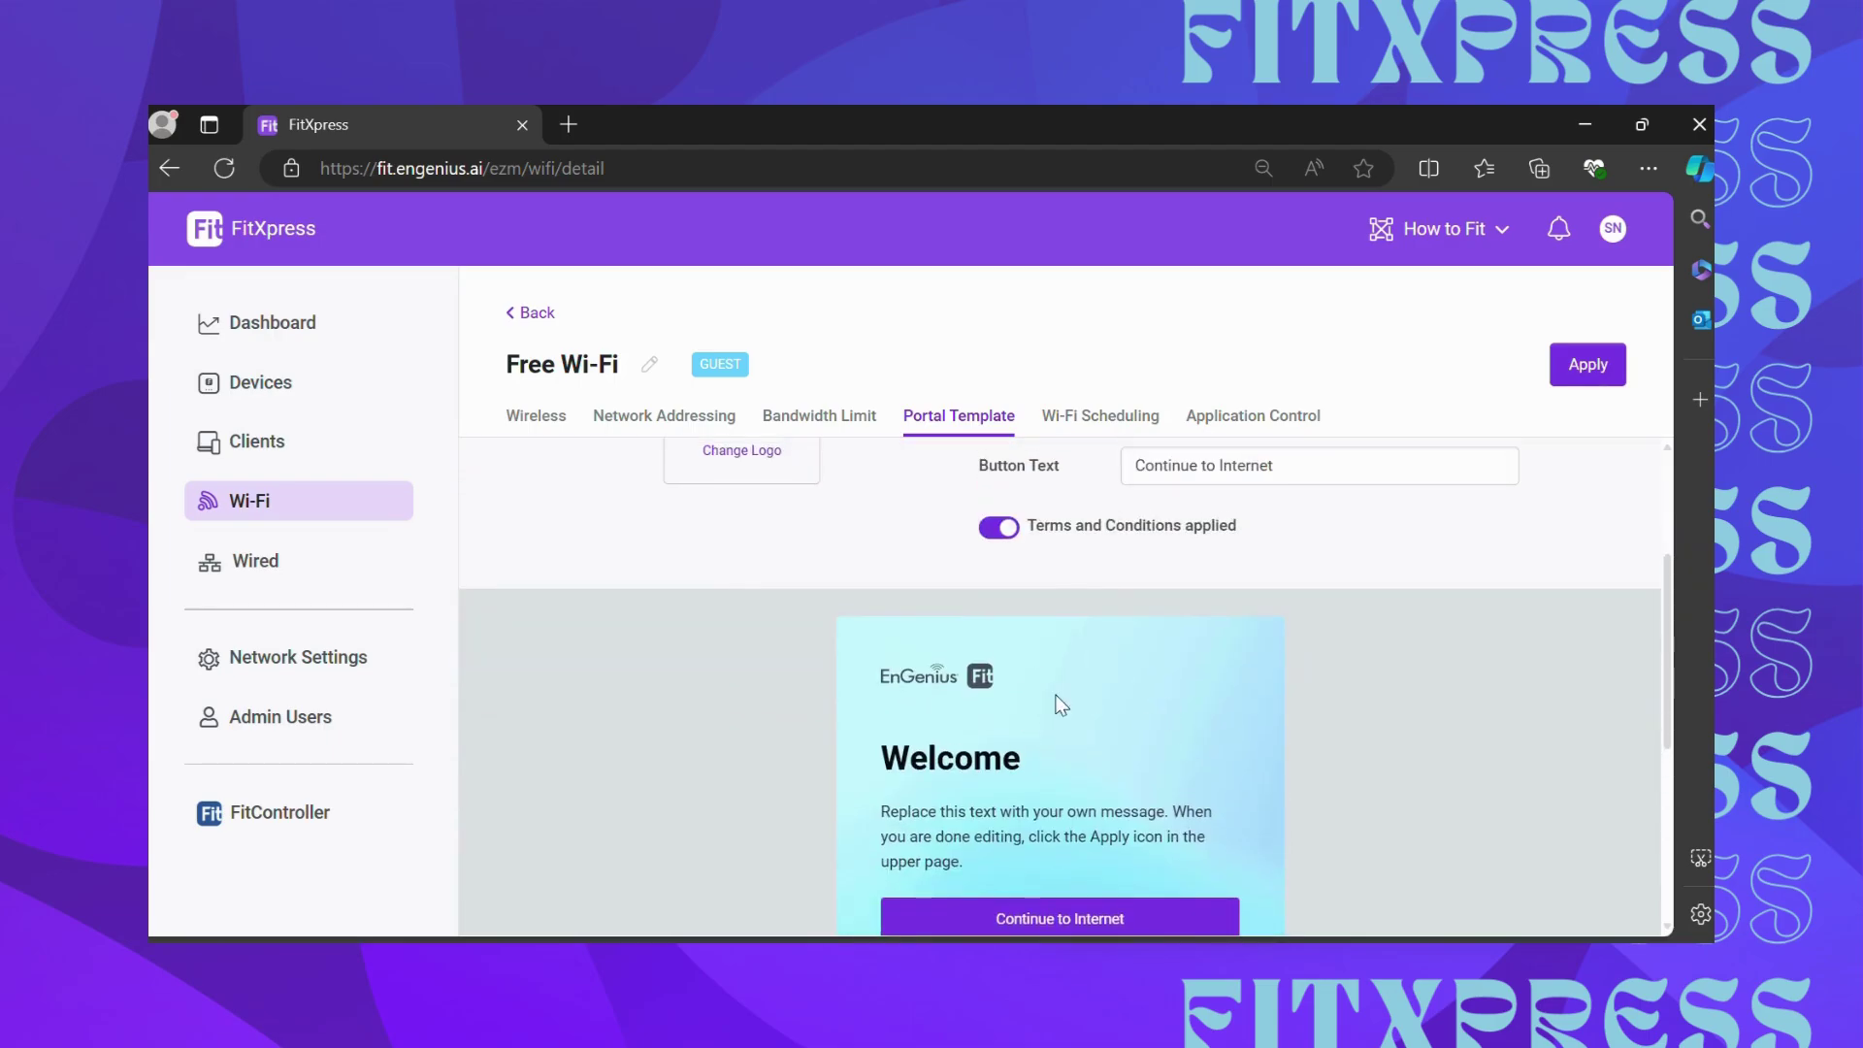
# - Switch the portal template to Natural and check its mobile preview
pyautogui.scroll(1, 1060, 706)
pyautogui.click(672, 475)
pyautogui.scroll(-4, 1067, 635)
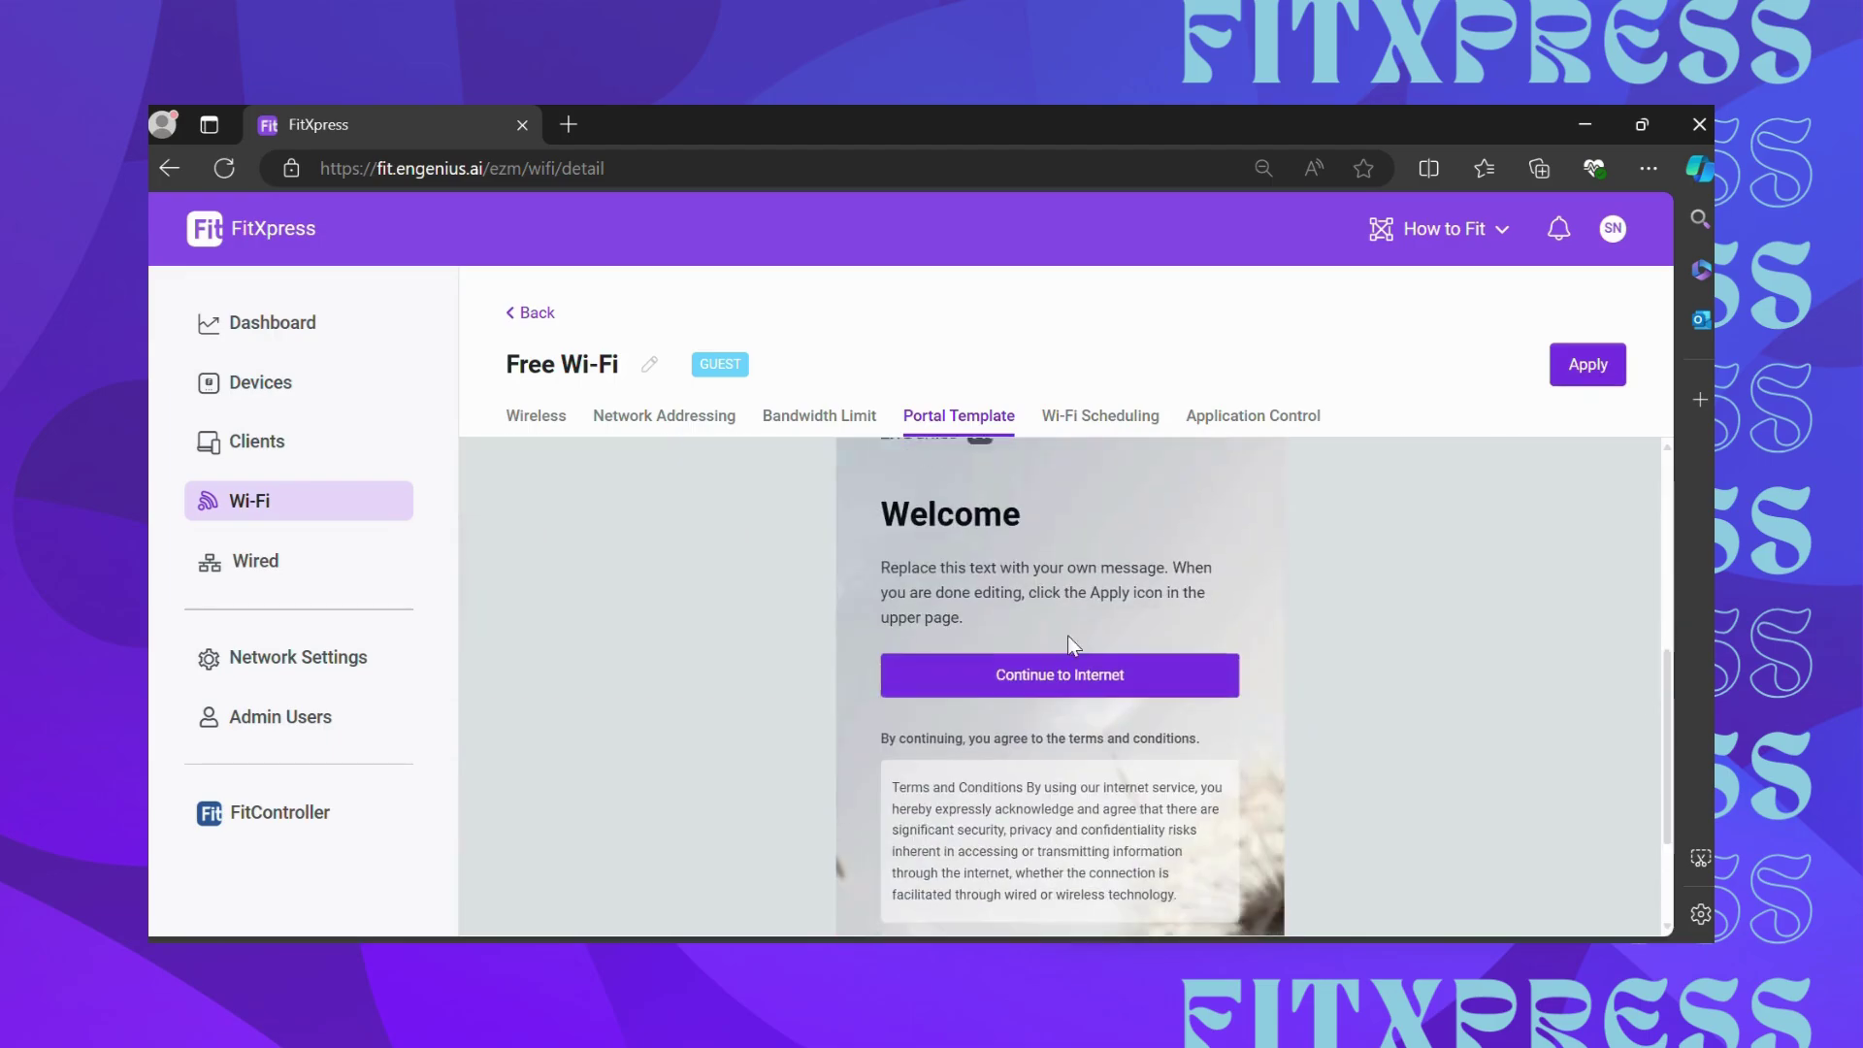
pyautogui.scroll(-1, 1207, 633)
pyautogui.scroll(2, 1213, 640)
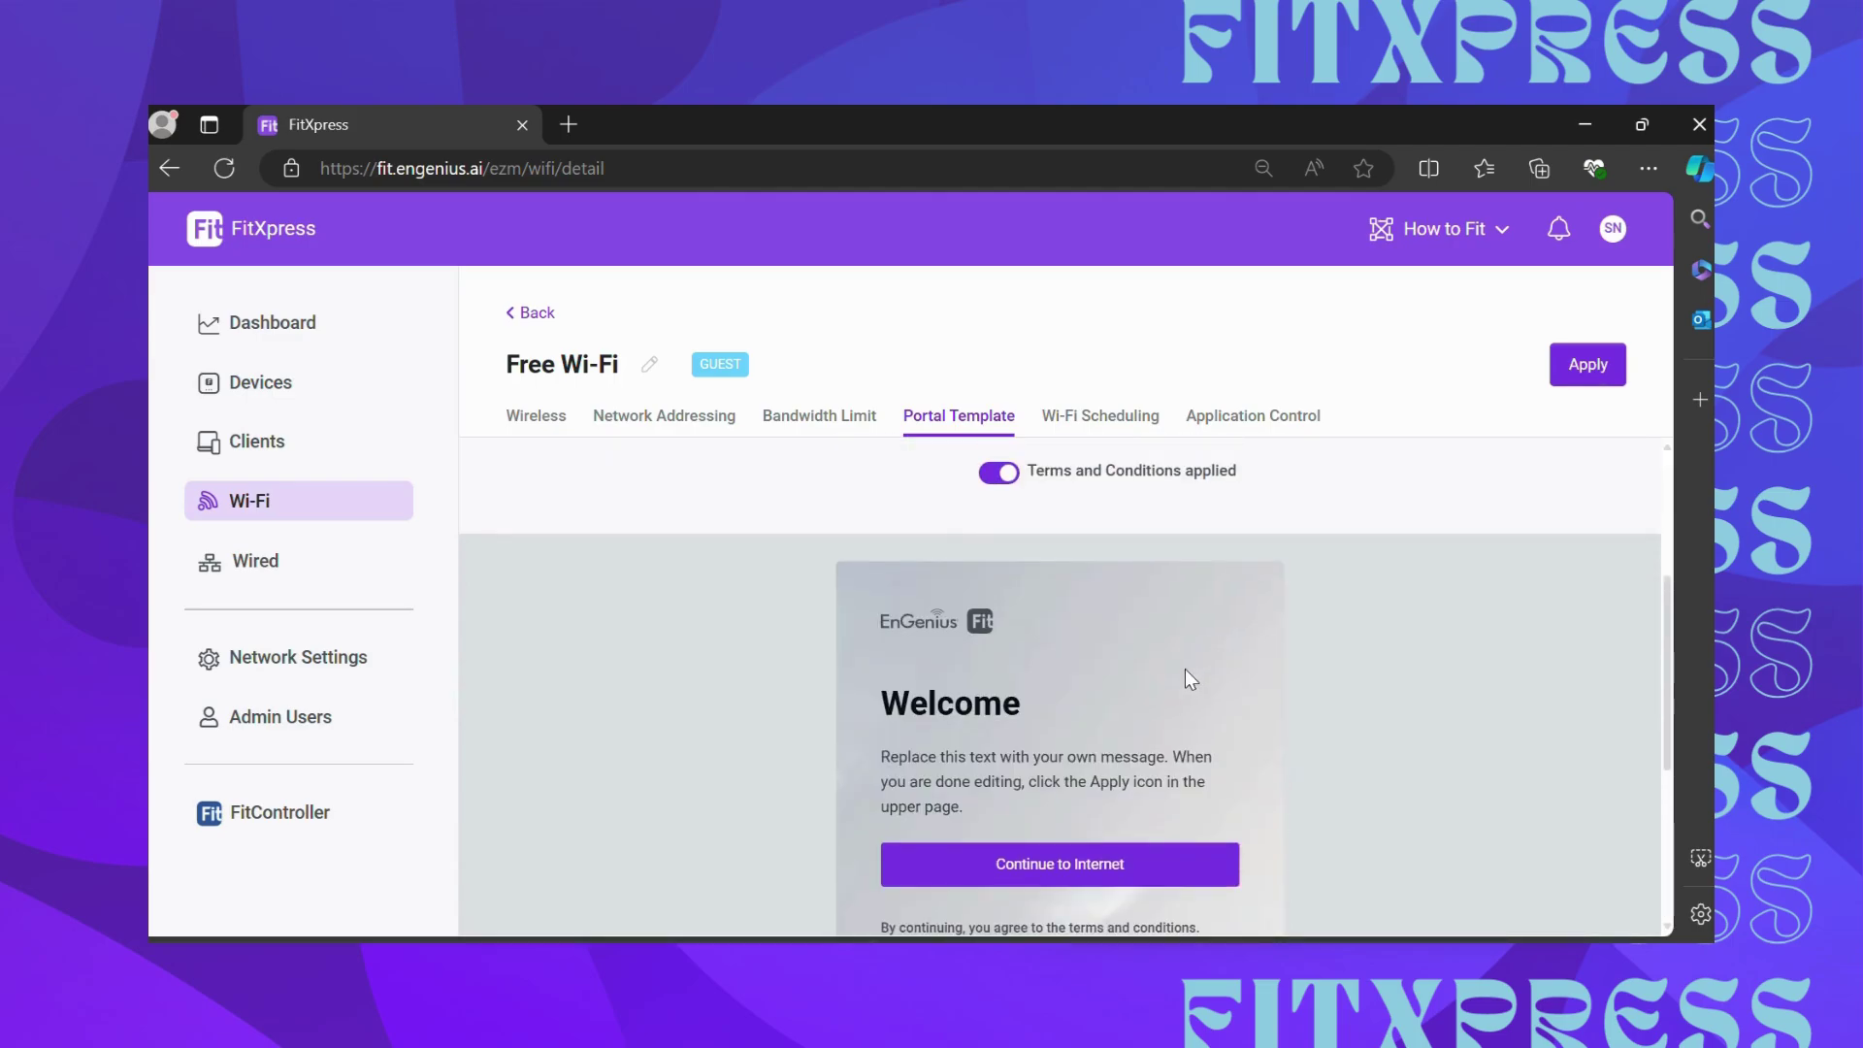
pyautogui.scroll(3, 1185, 667)
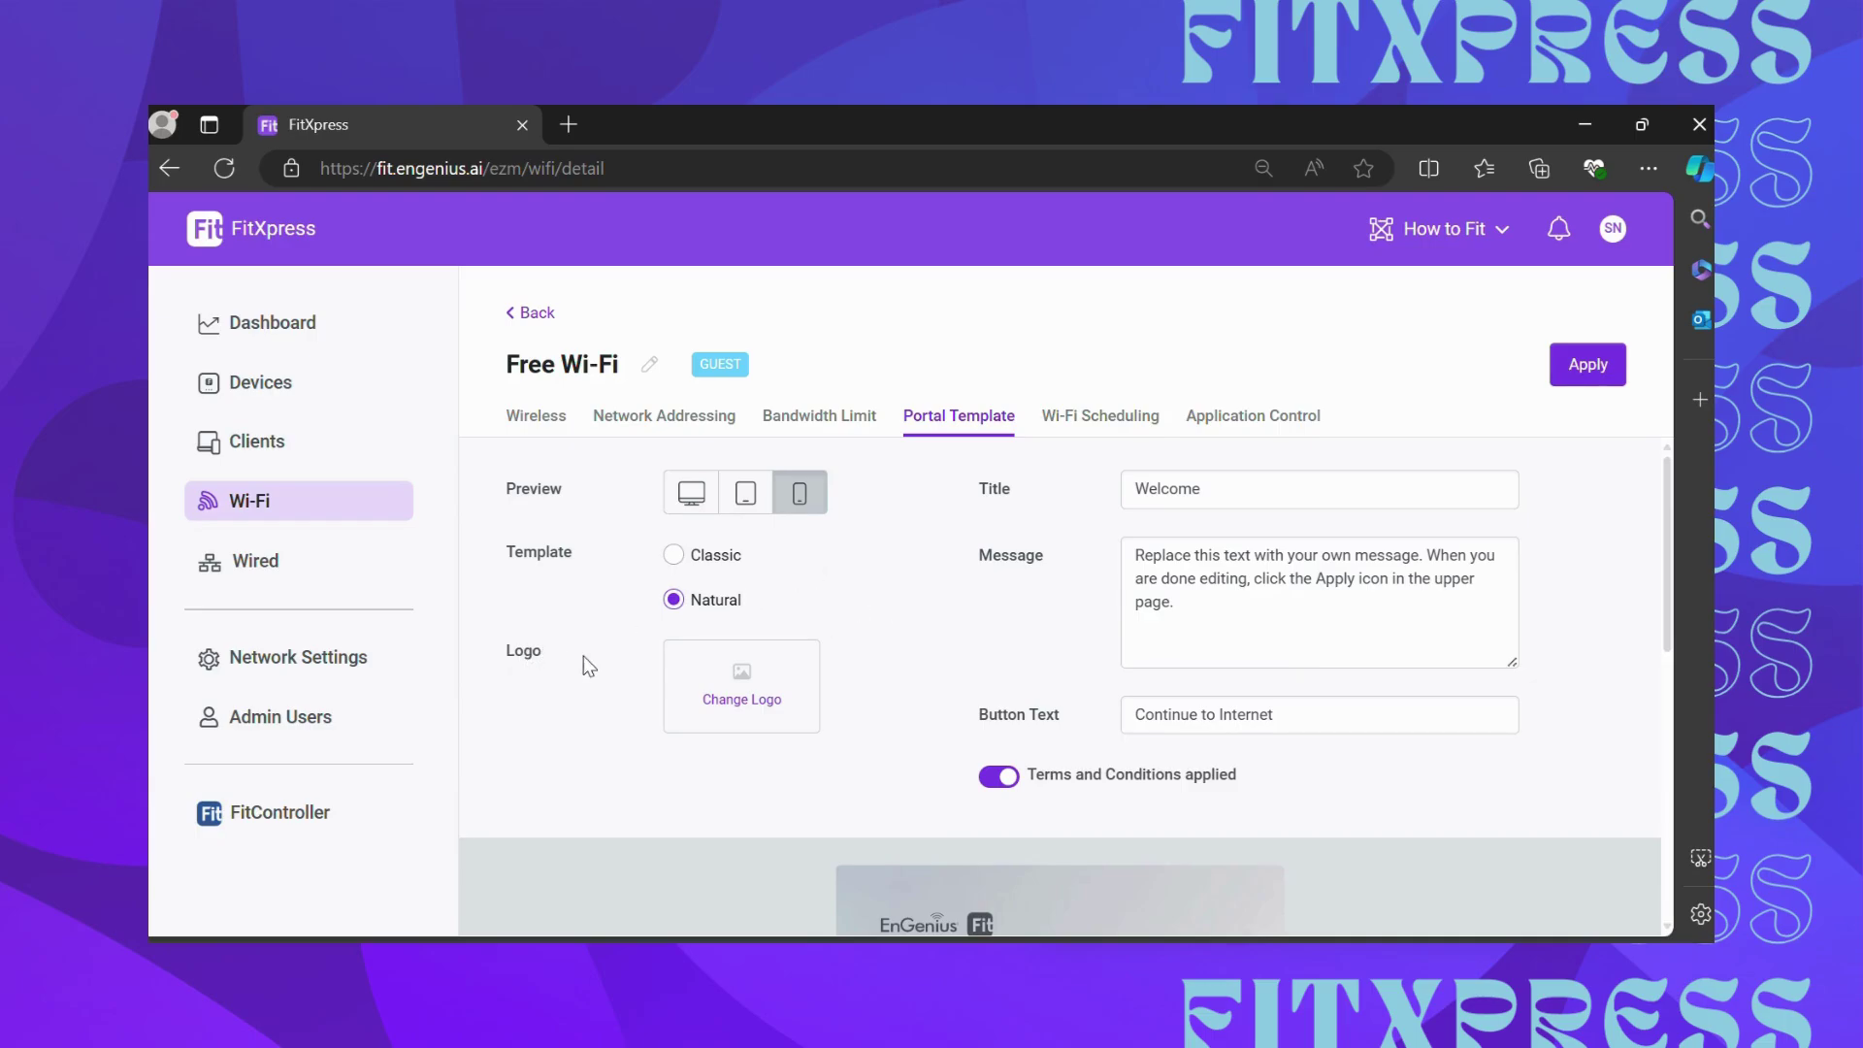
# - Choose the logo.png file from the Desktop as the new logo for the portal template
pyautogui.click(749, 705)
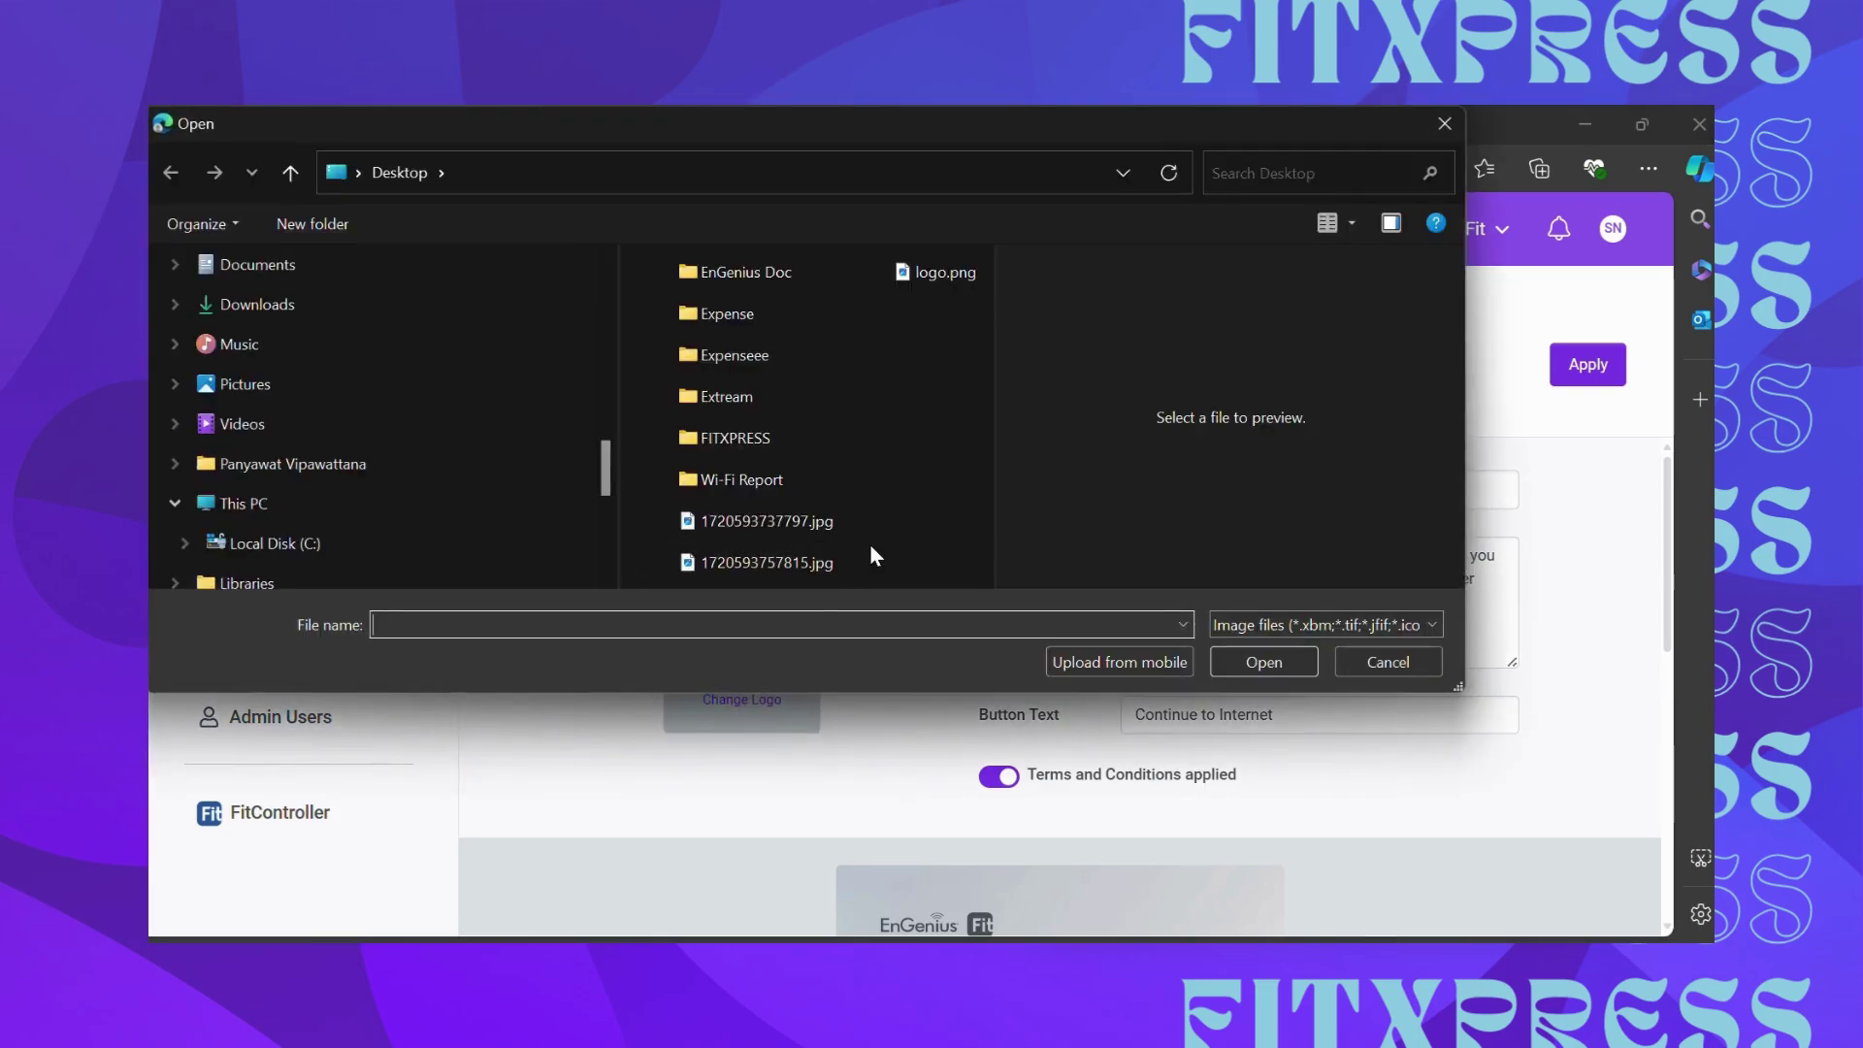
pyautogui.click(947, 276)
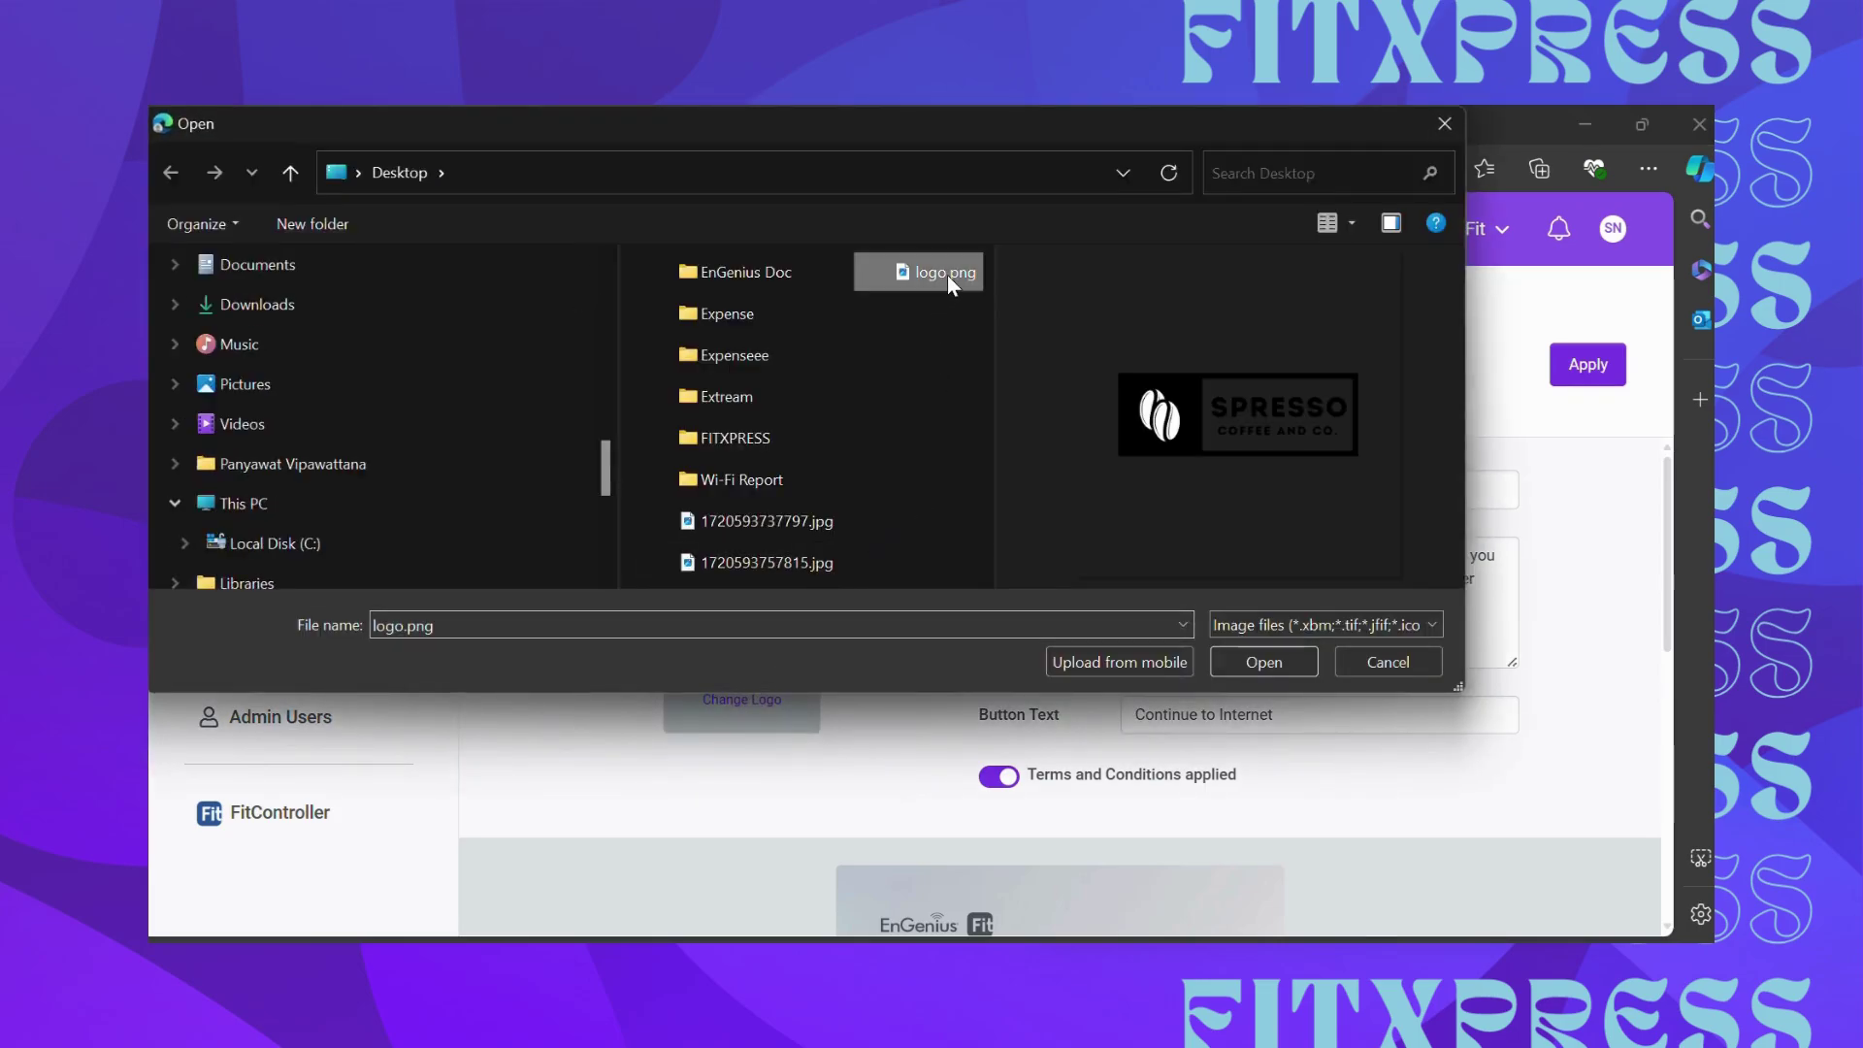
pyautogui.click(1269, 662)
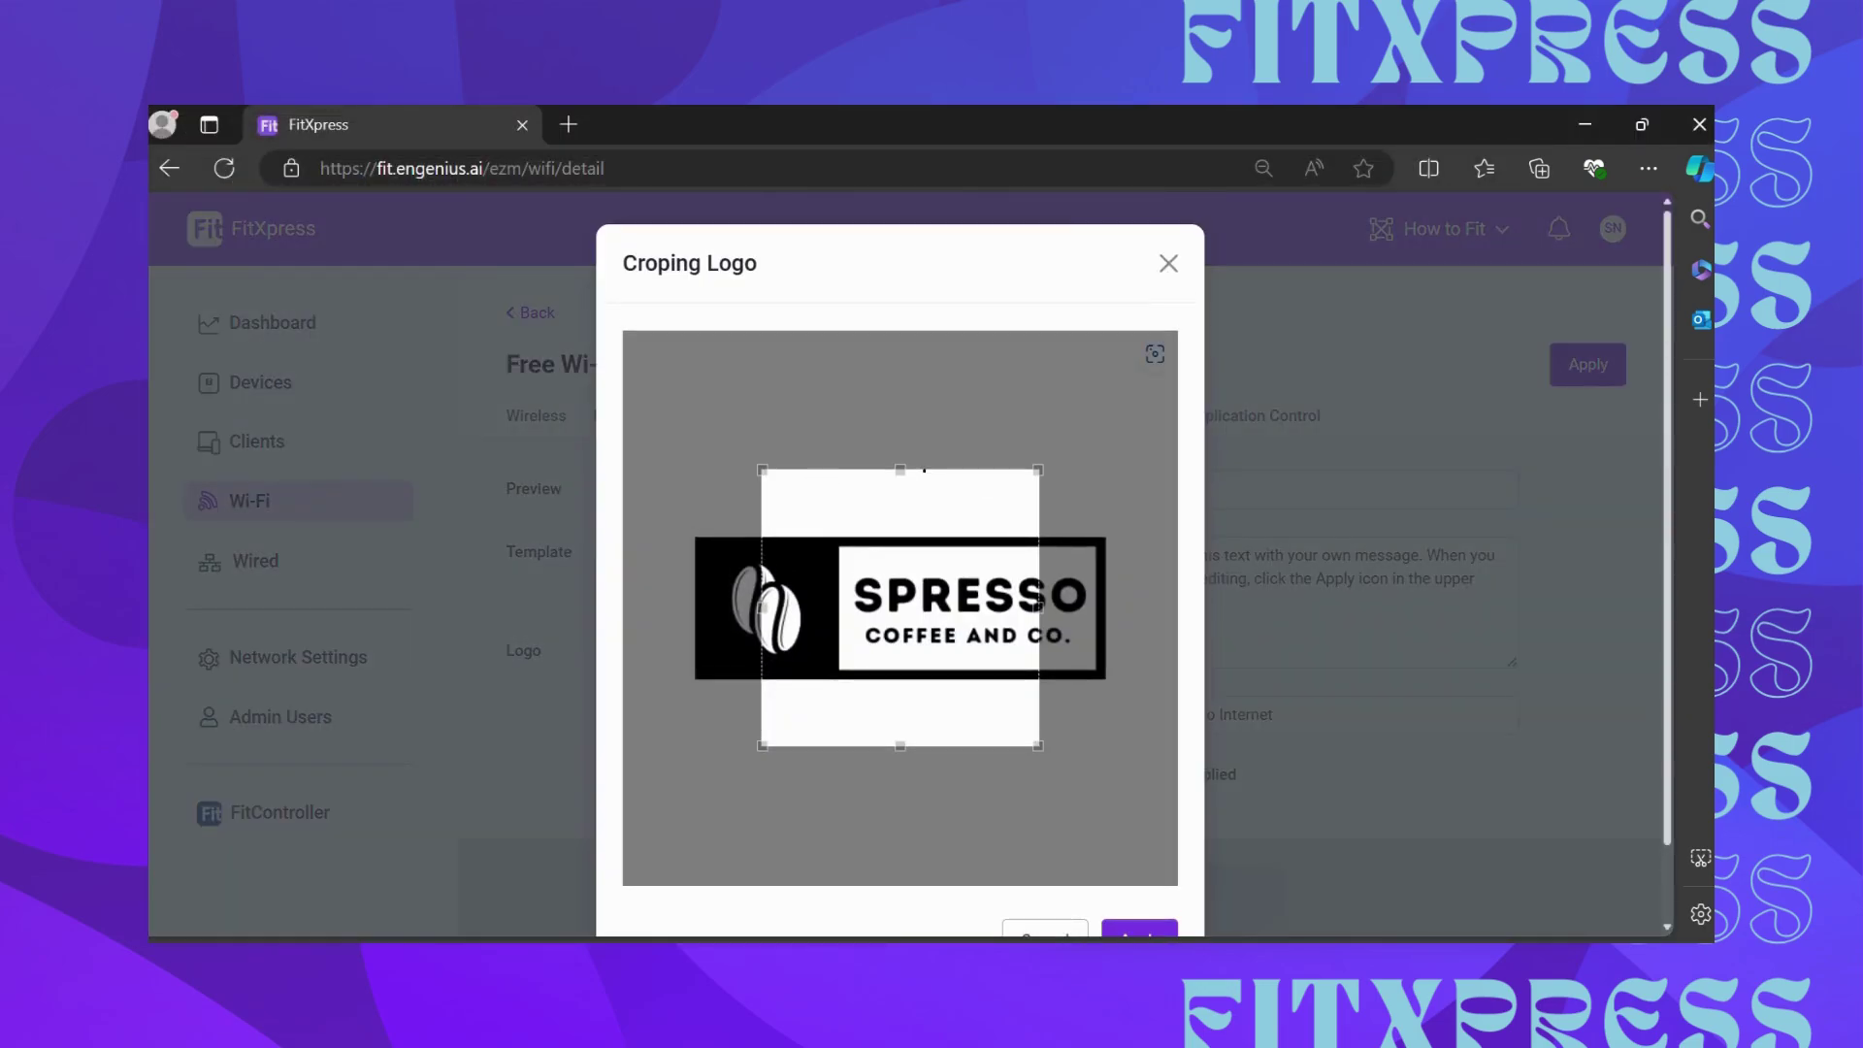
# - Crop the logo so the frame closely surrounds the whole Spresso banner, apply the crop and check it in the mobile preview
pyautogui.moveTo(757, 475); pyautogui.dragTo(681, 475)
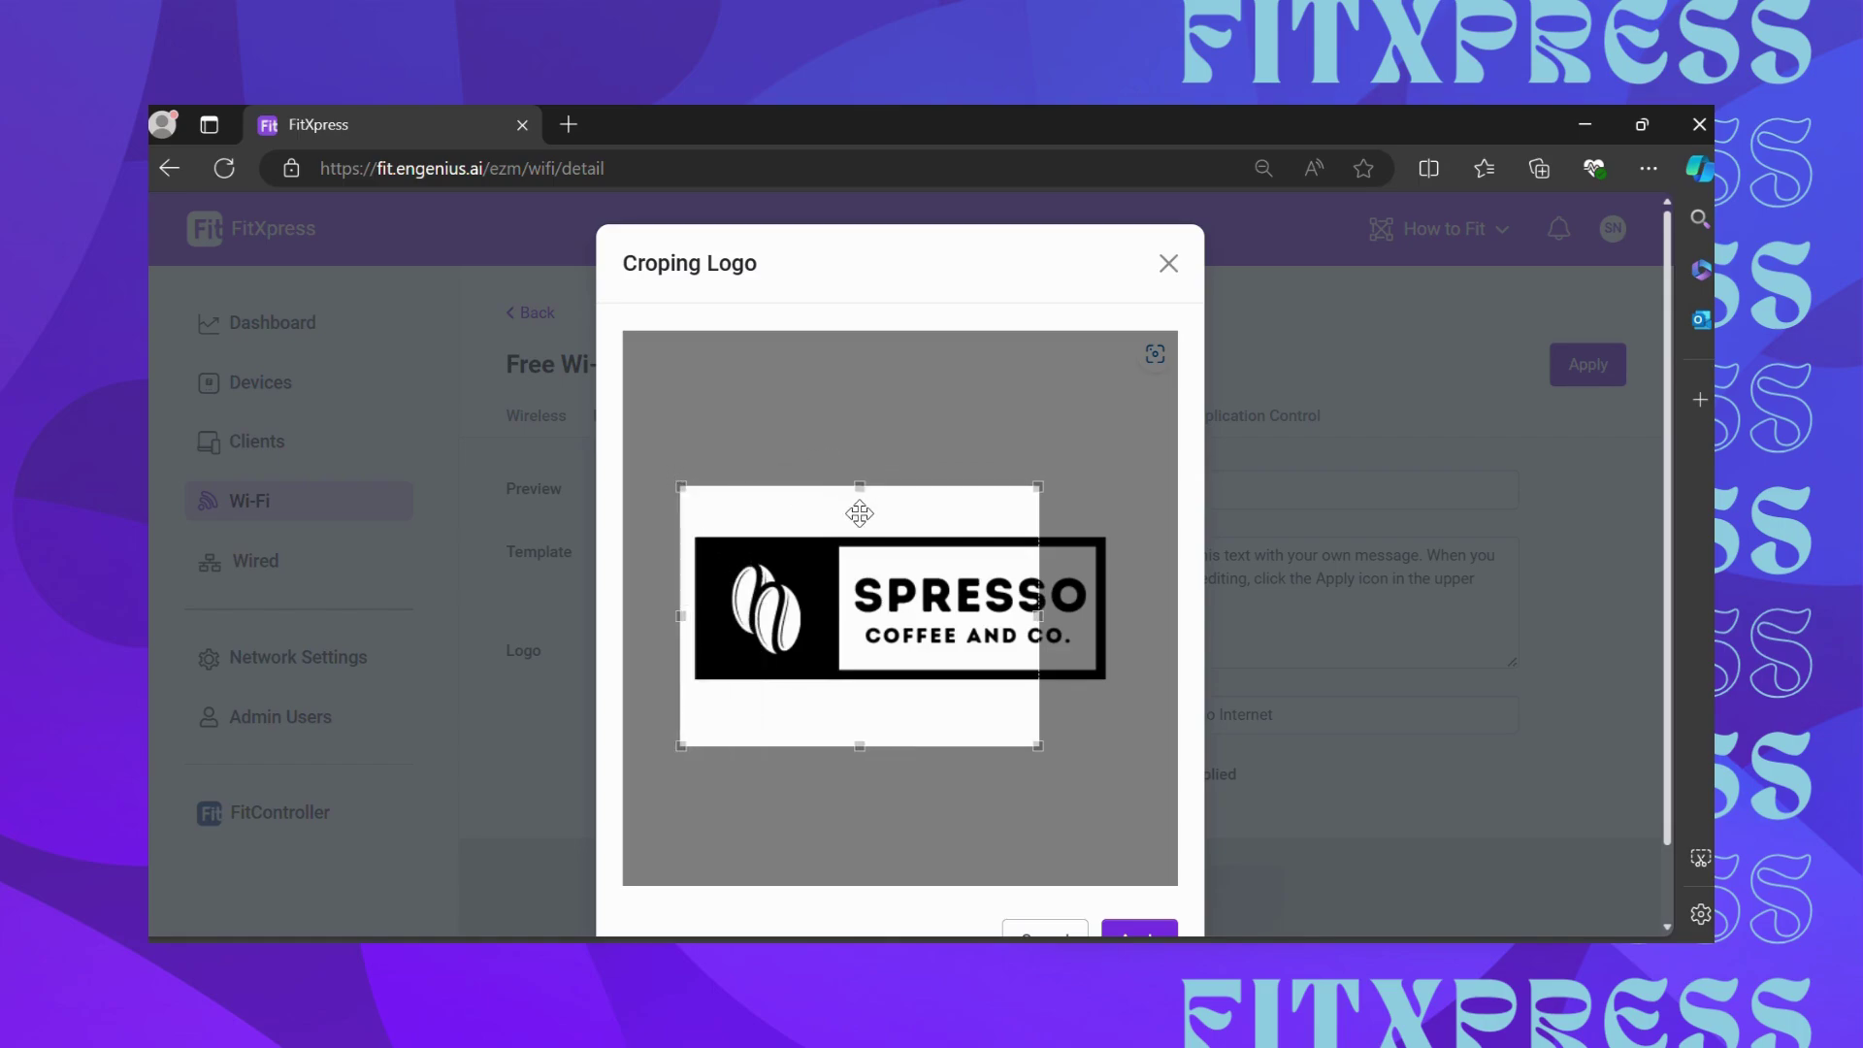
pyautogui.moveTo(860, 474); pyautogui.dragTo(859, 523)
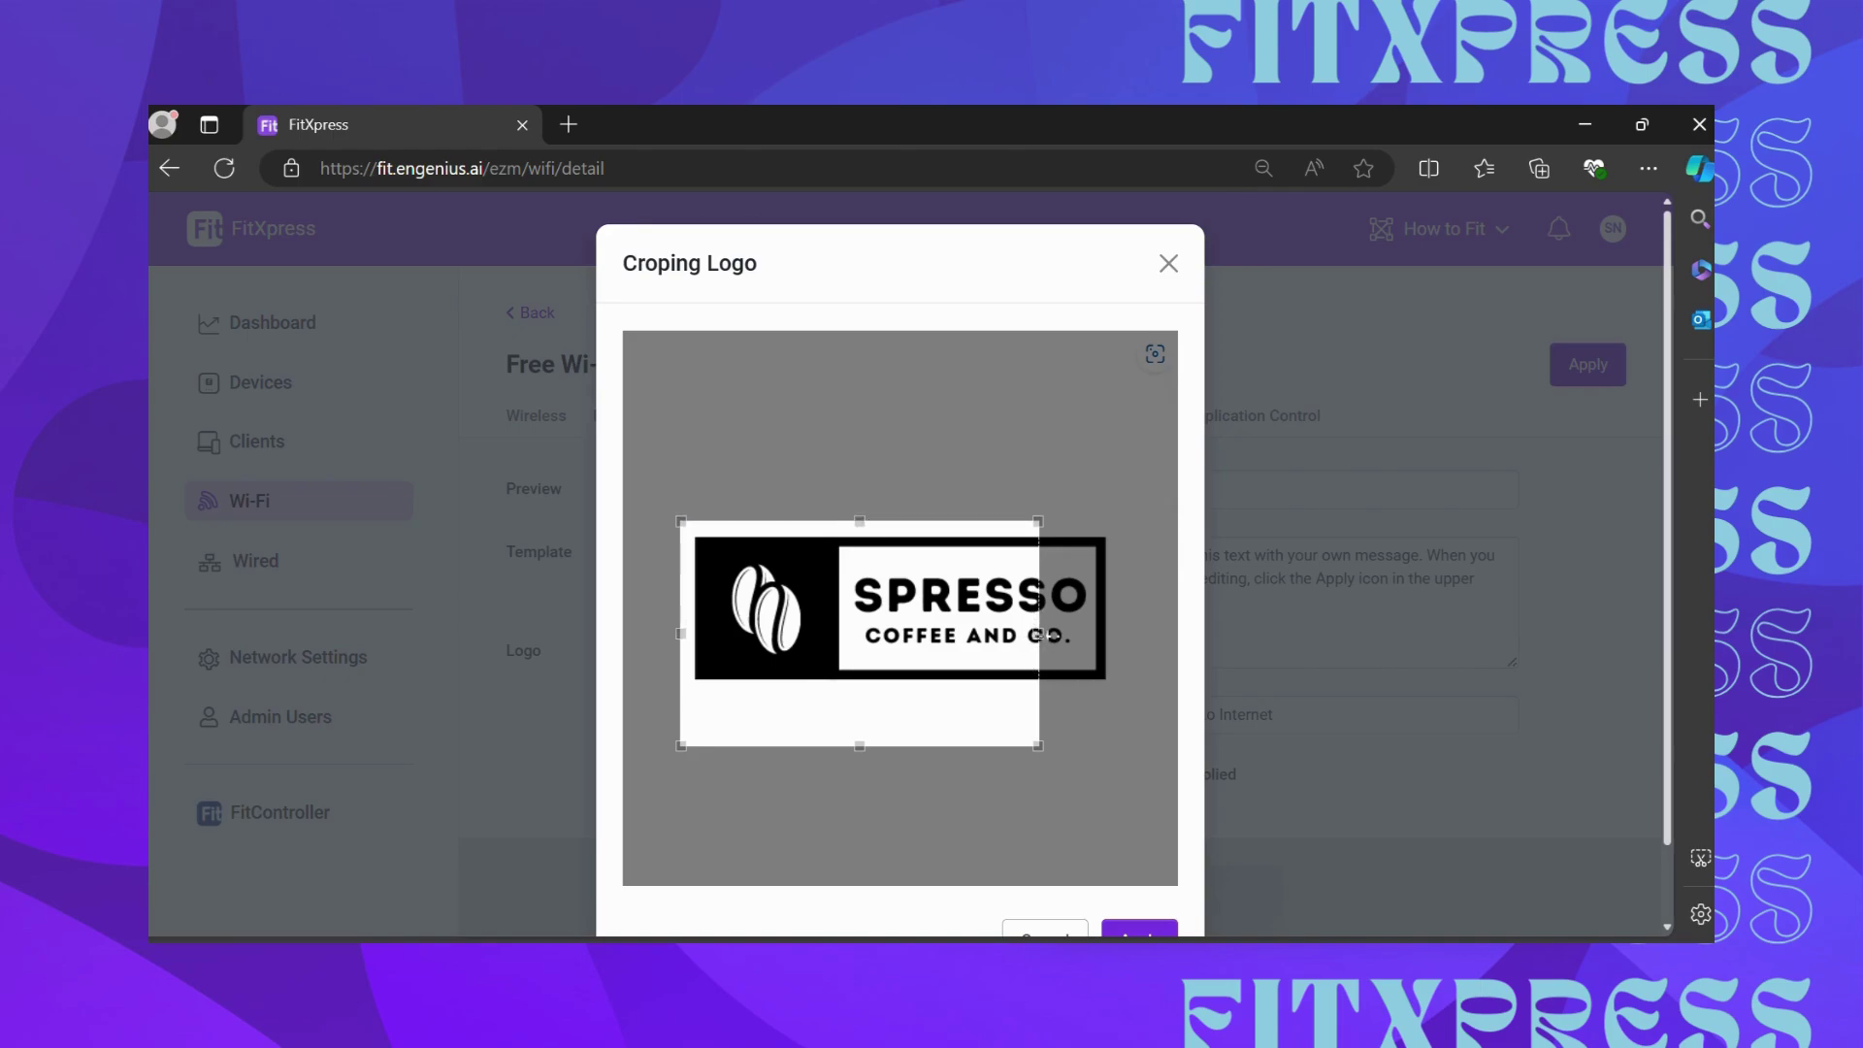
pyautogui.moveTo(1039, 632); pyautogui.dragTo(1117, 635)
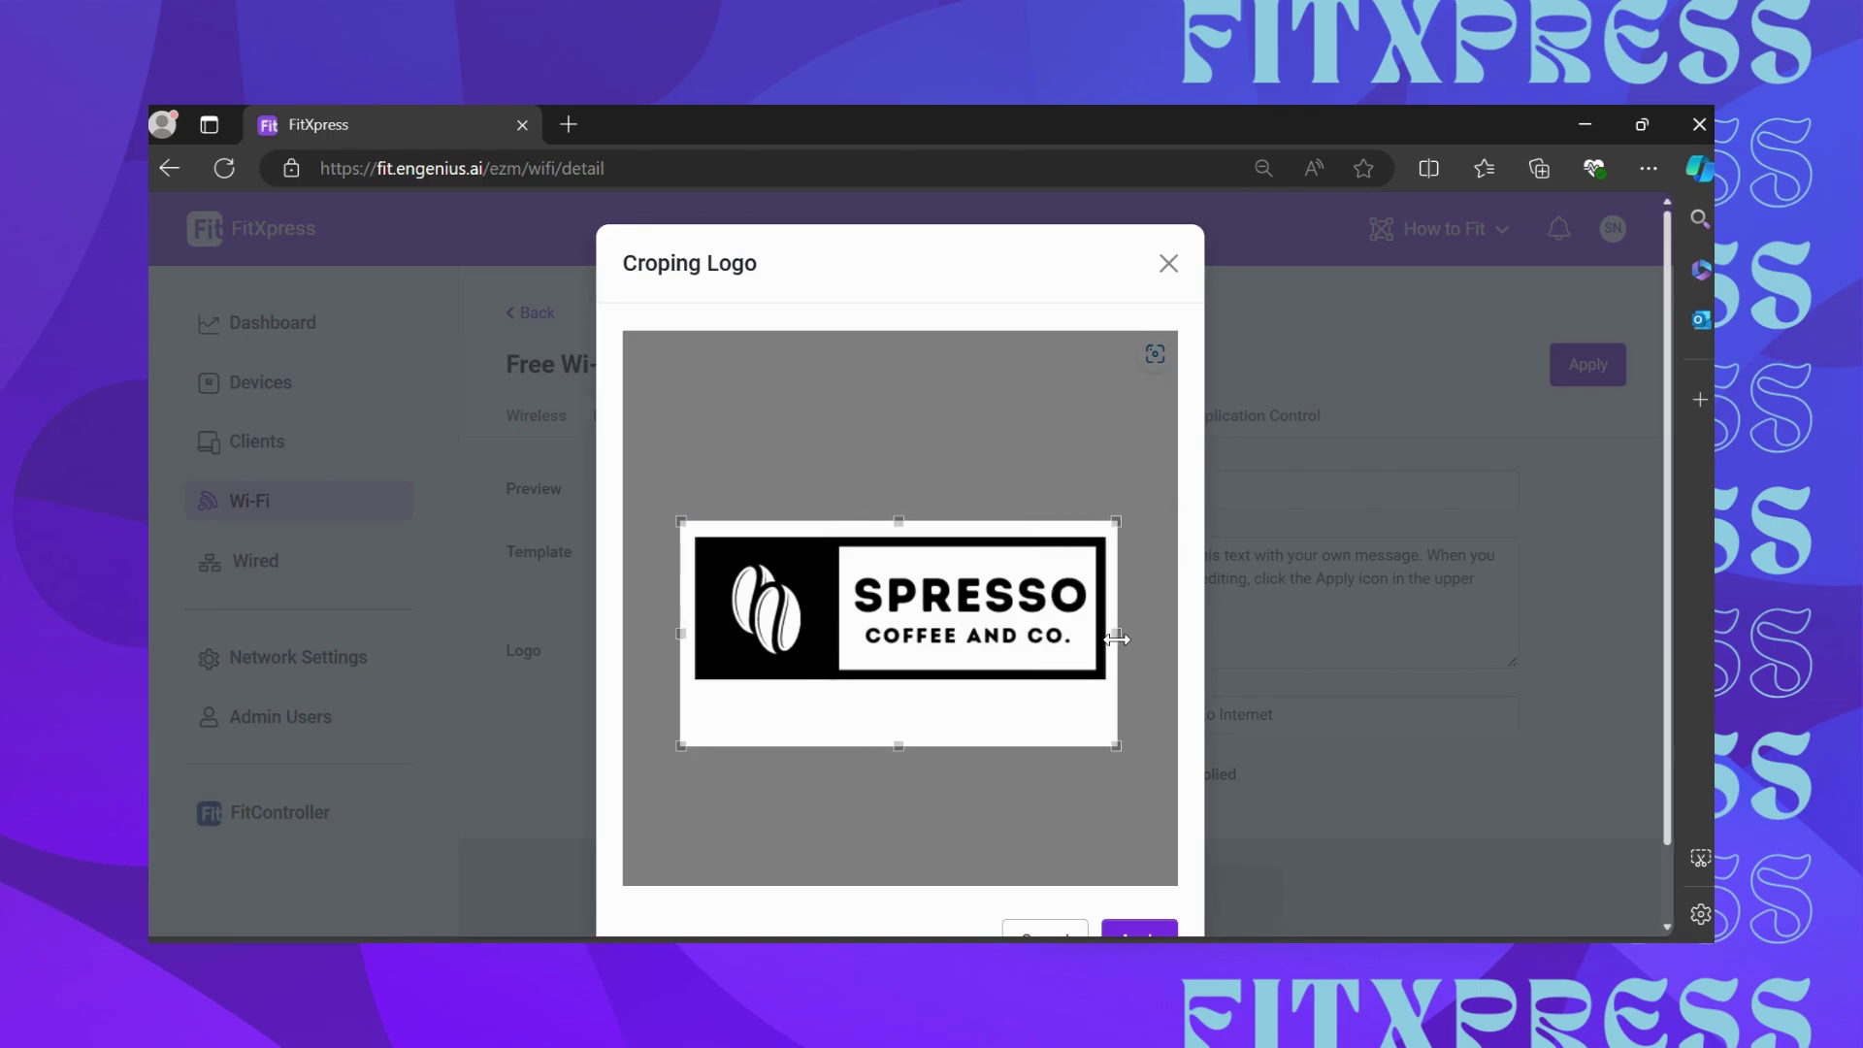
pyautogui.moveTo(906, 746); pyautogui.dragTo(904, 693)
pyautogui.scroll(-1, 1126, 718)
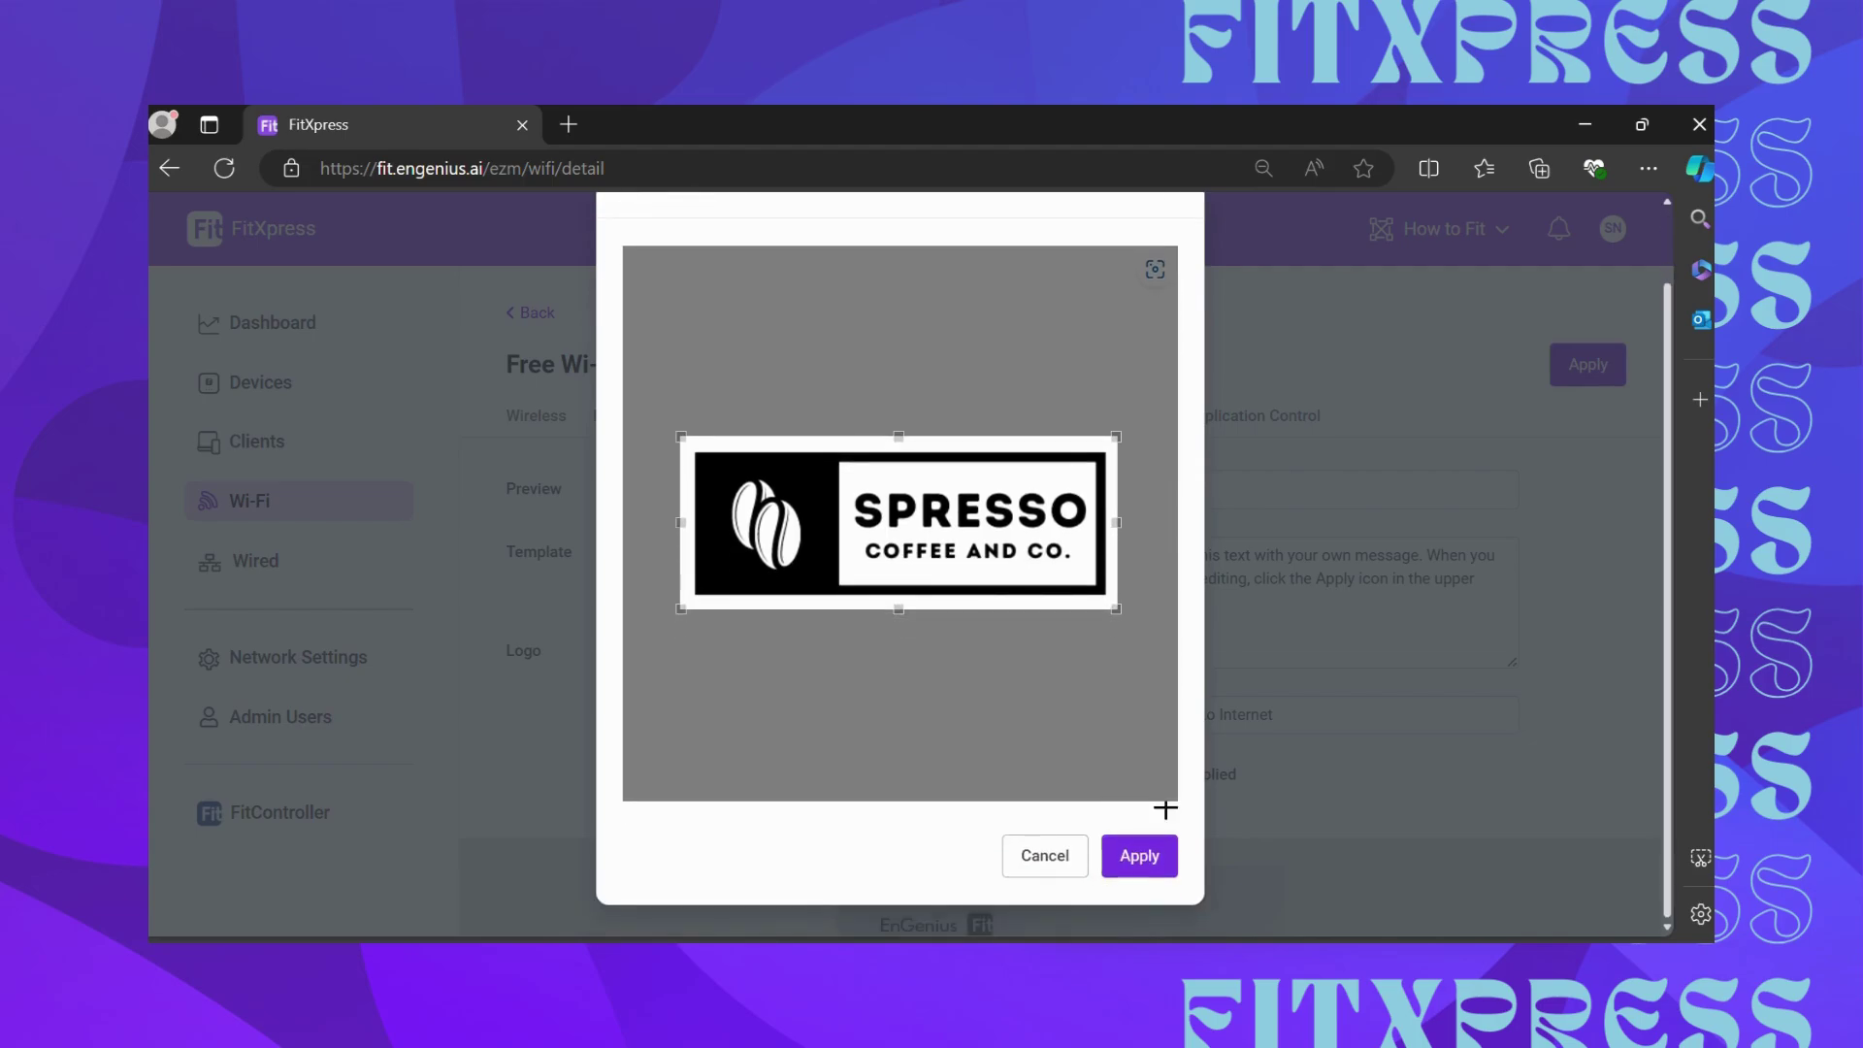
pyautogui.click(1153, 864)
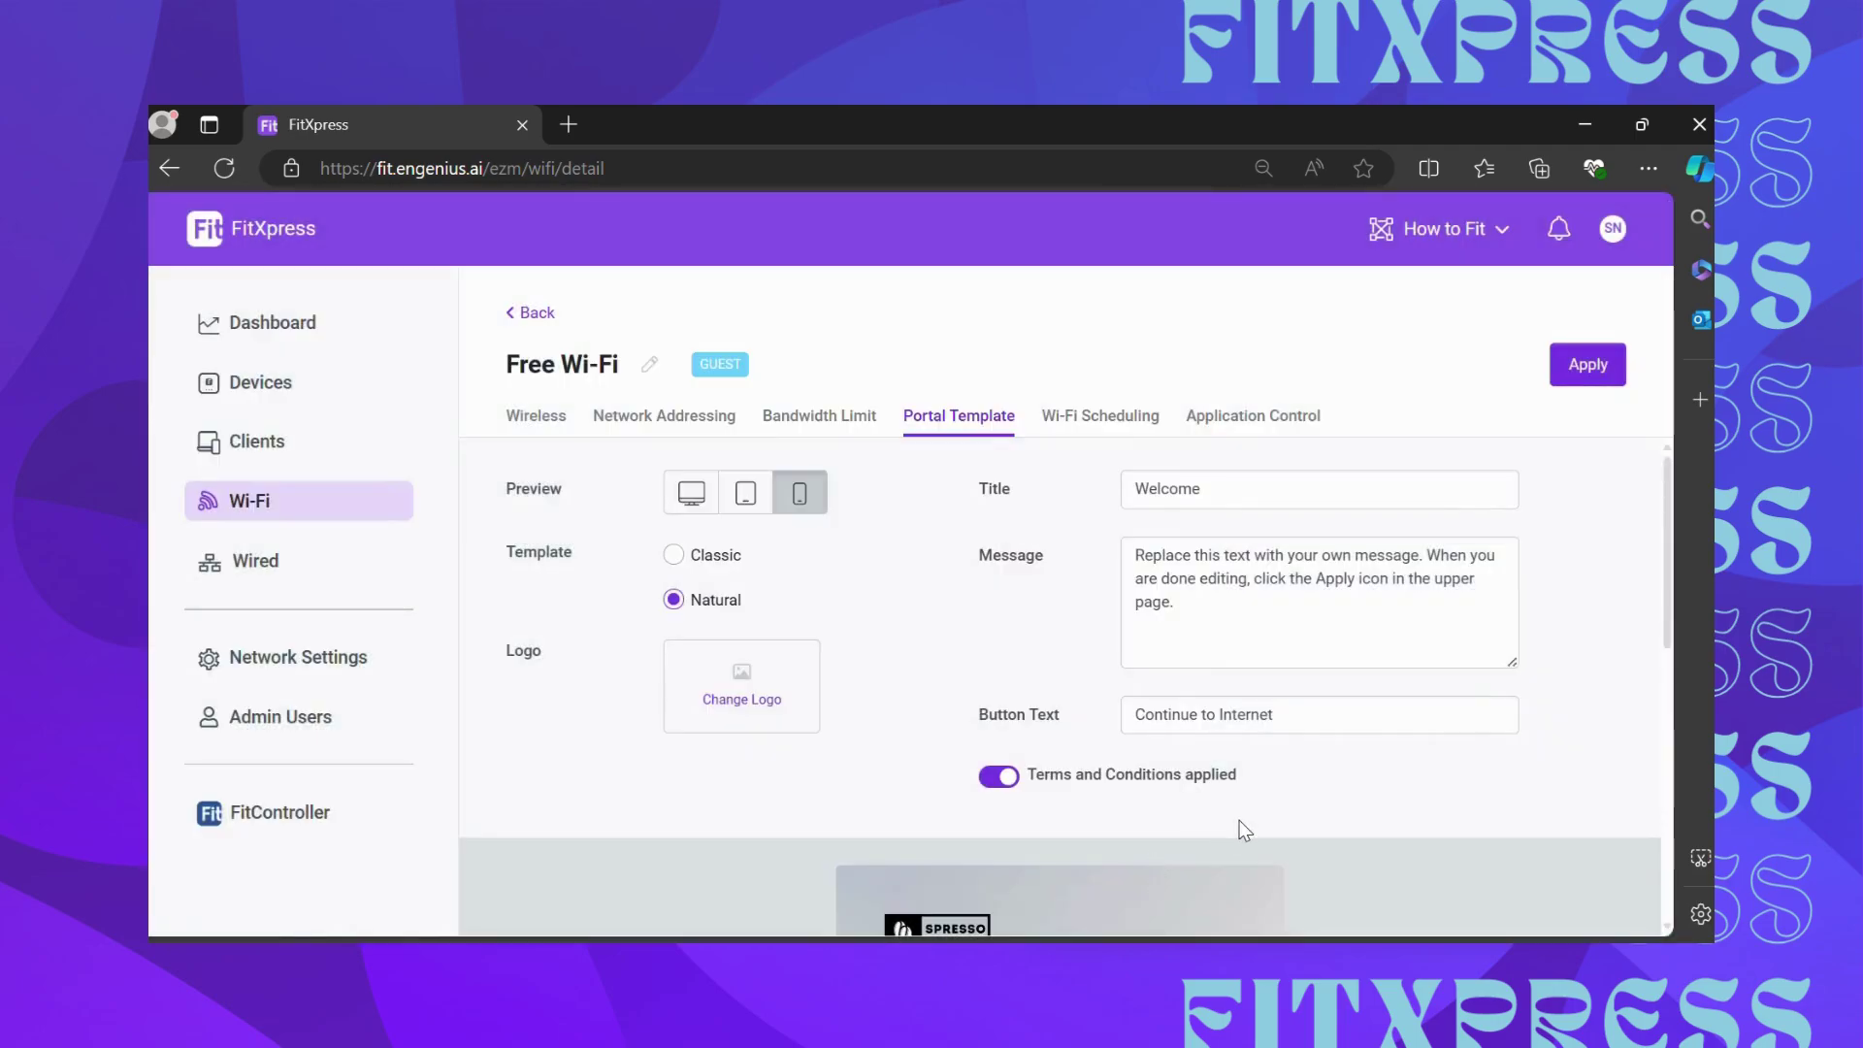
pyautogui.scroll(-3, 1244, 819)
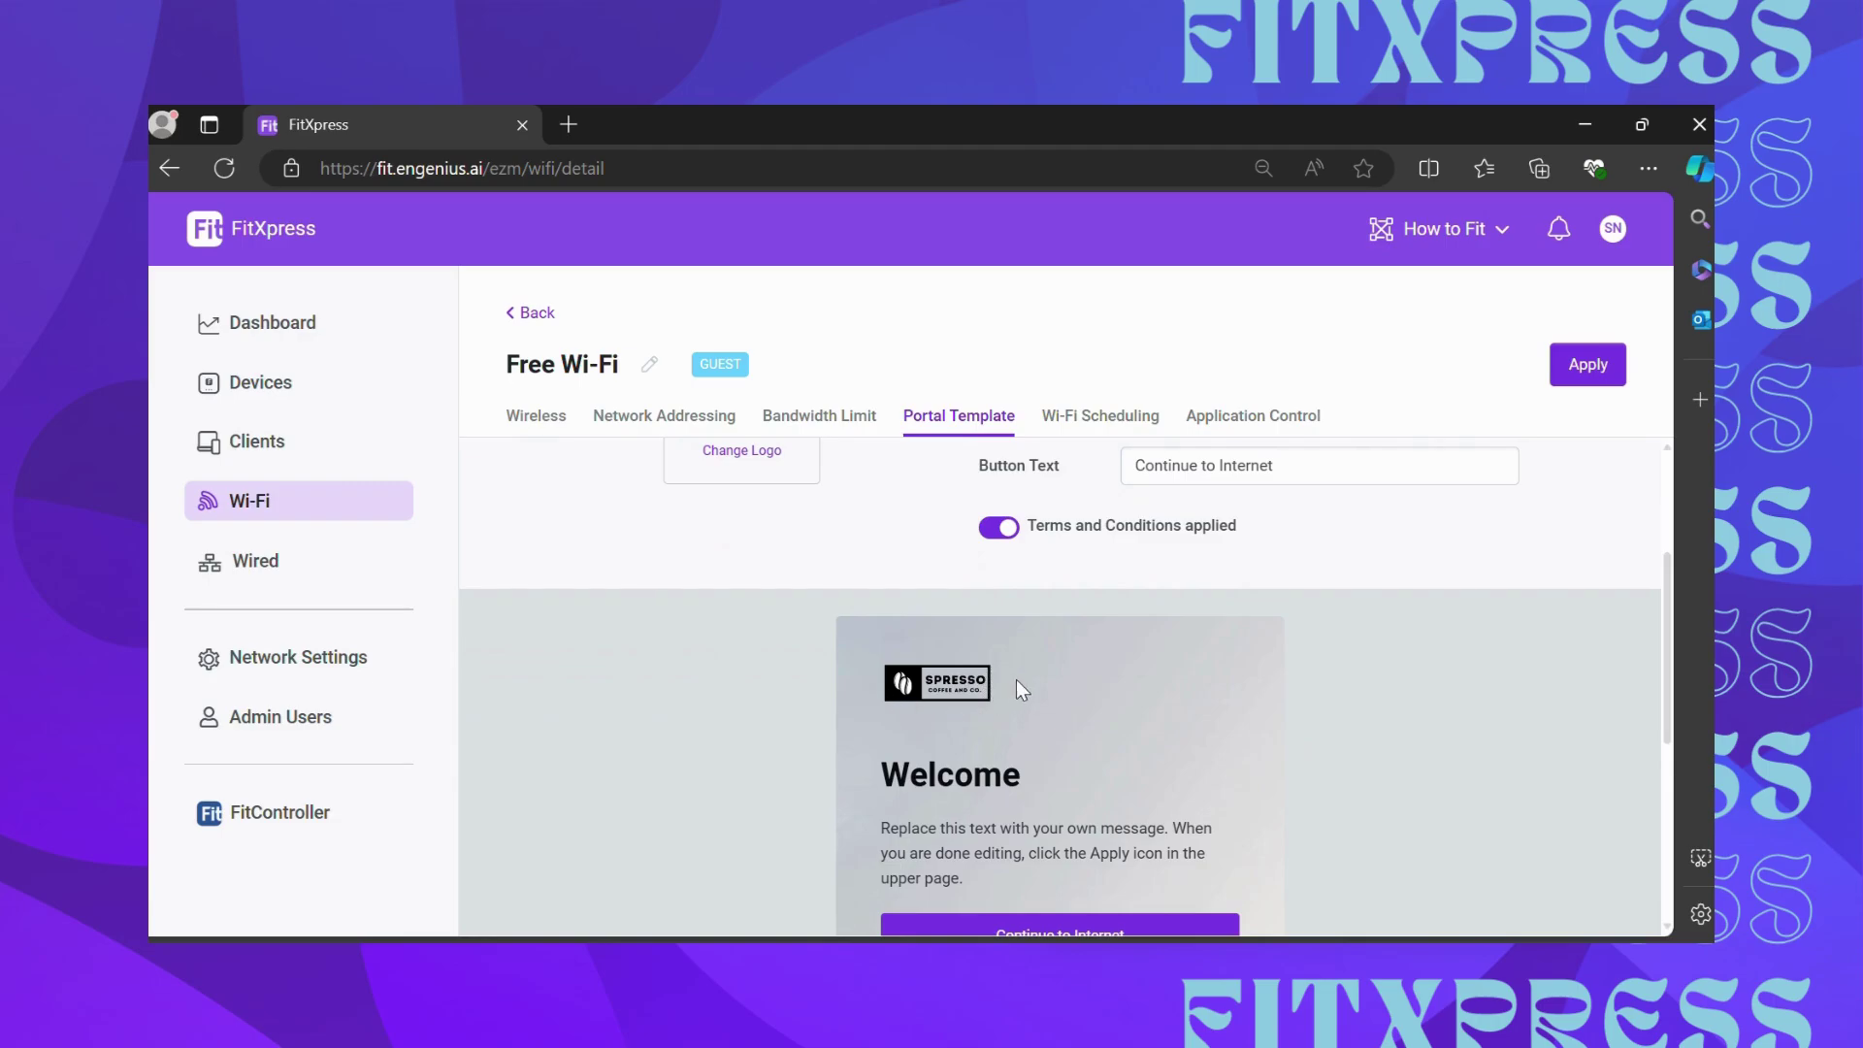
pyautogui.scroll(3, 1207, 693)
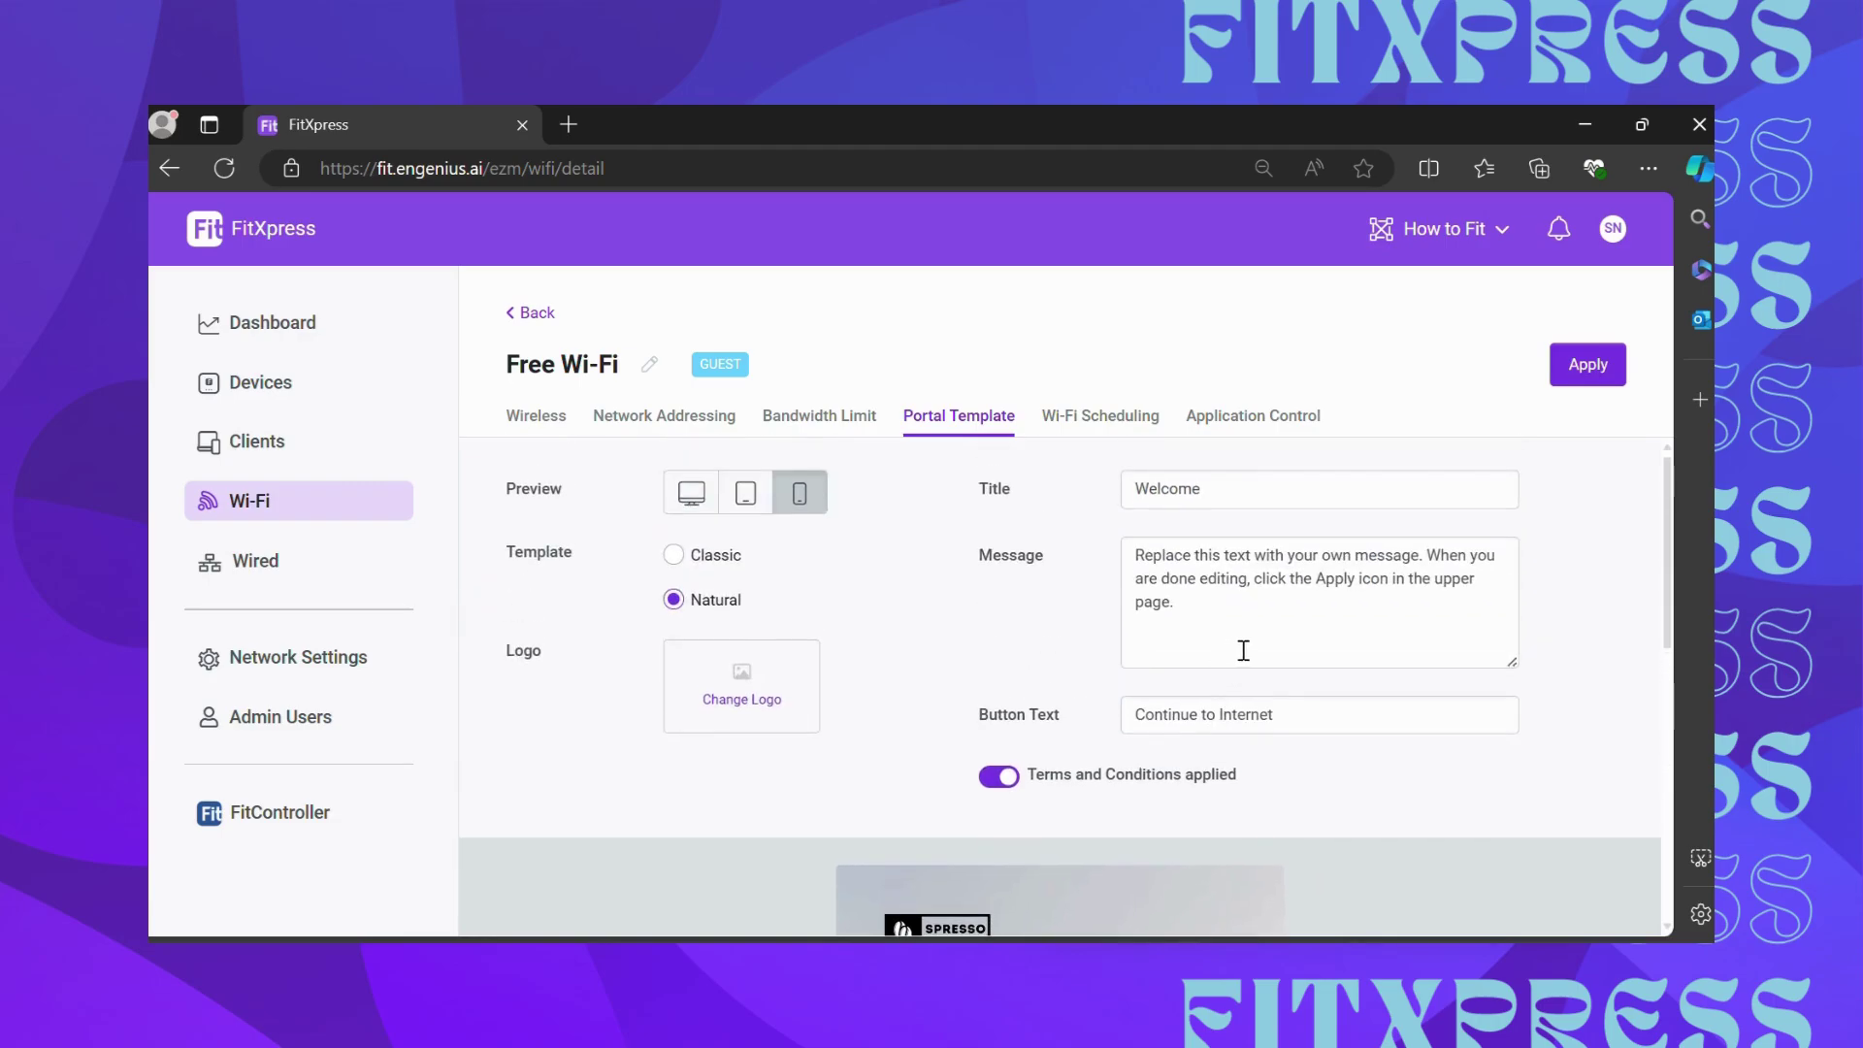
# - Extend the portal page title to "Welcome สวัสดีครับ"
pyautogui.click(1273, 485)
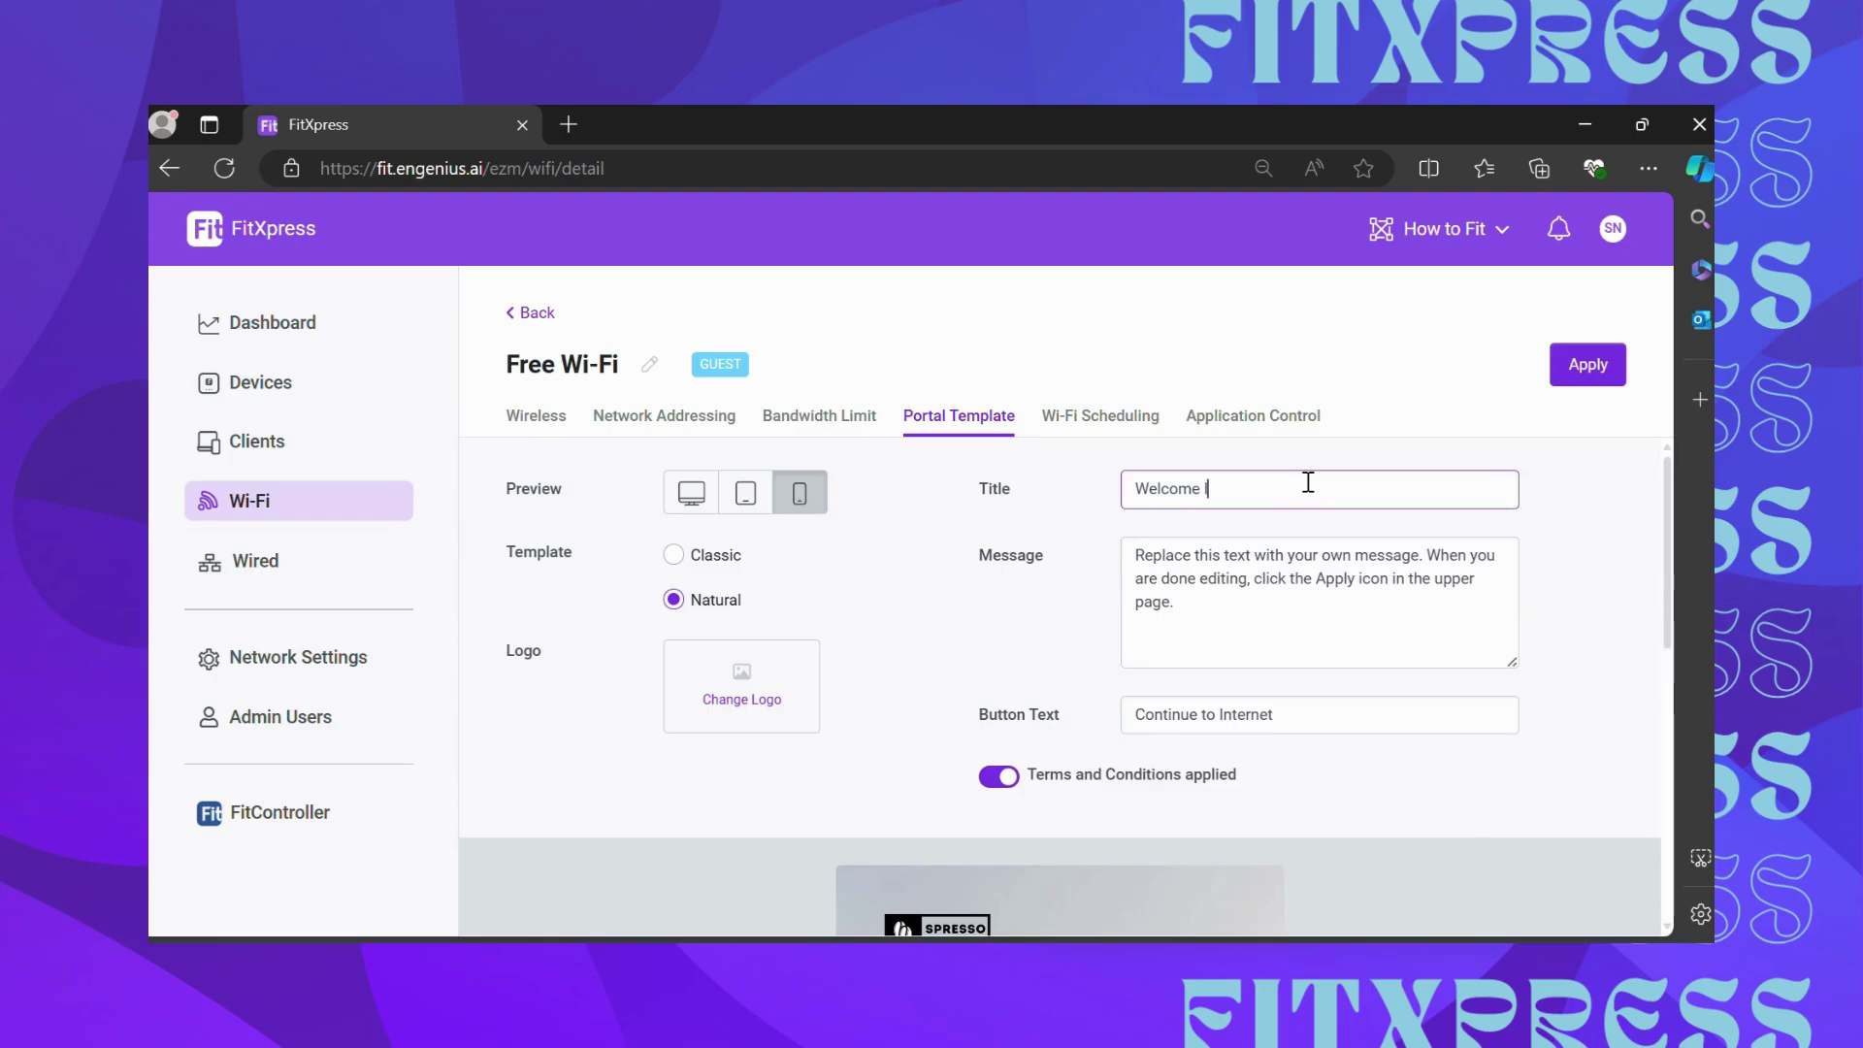
pyautogui.write('a')
pyautogui.write('วัสด')
pyautogui.write('ีครับ')
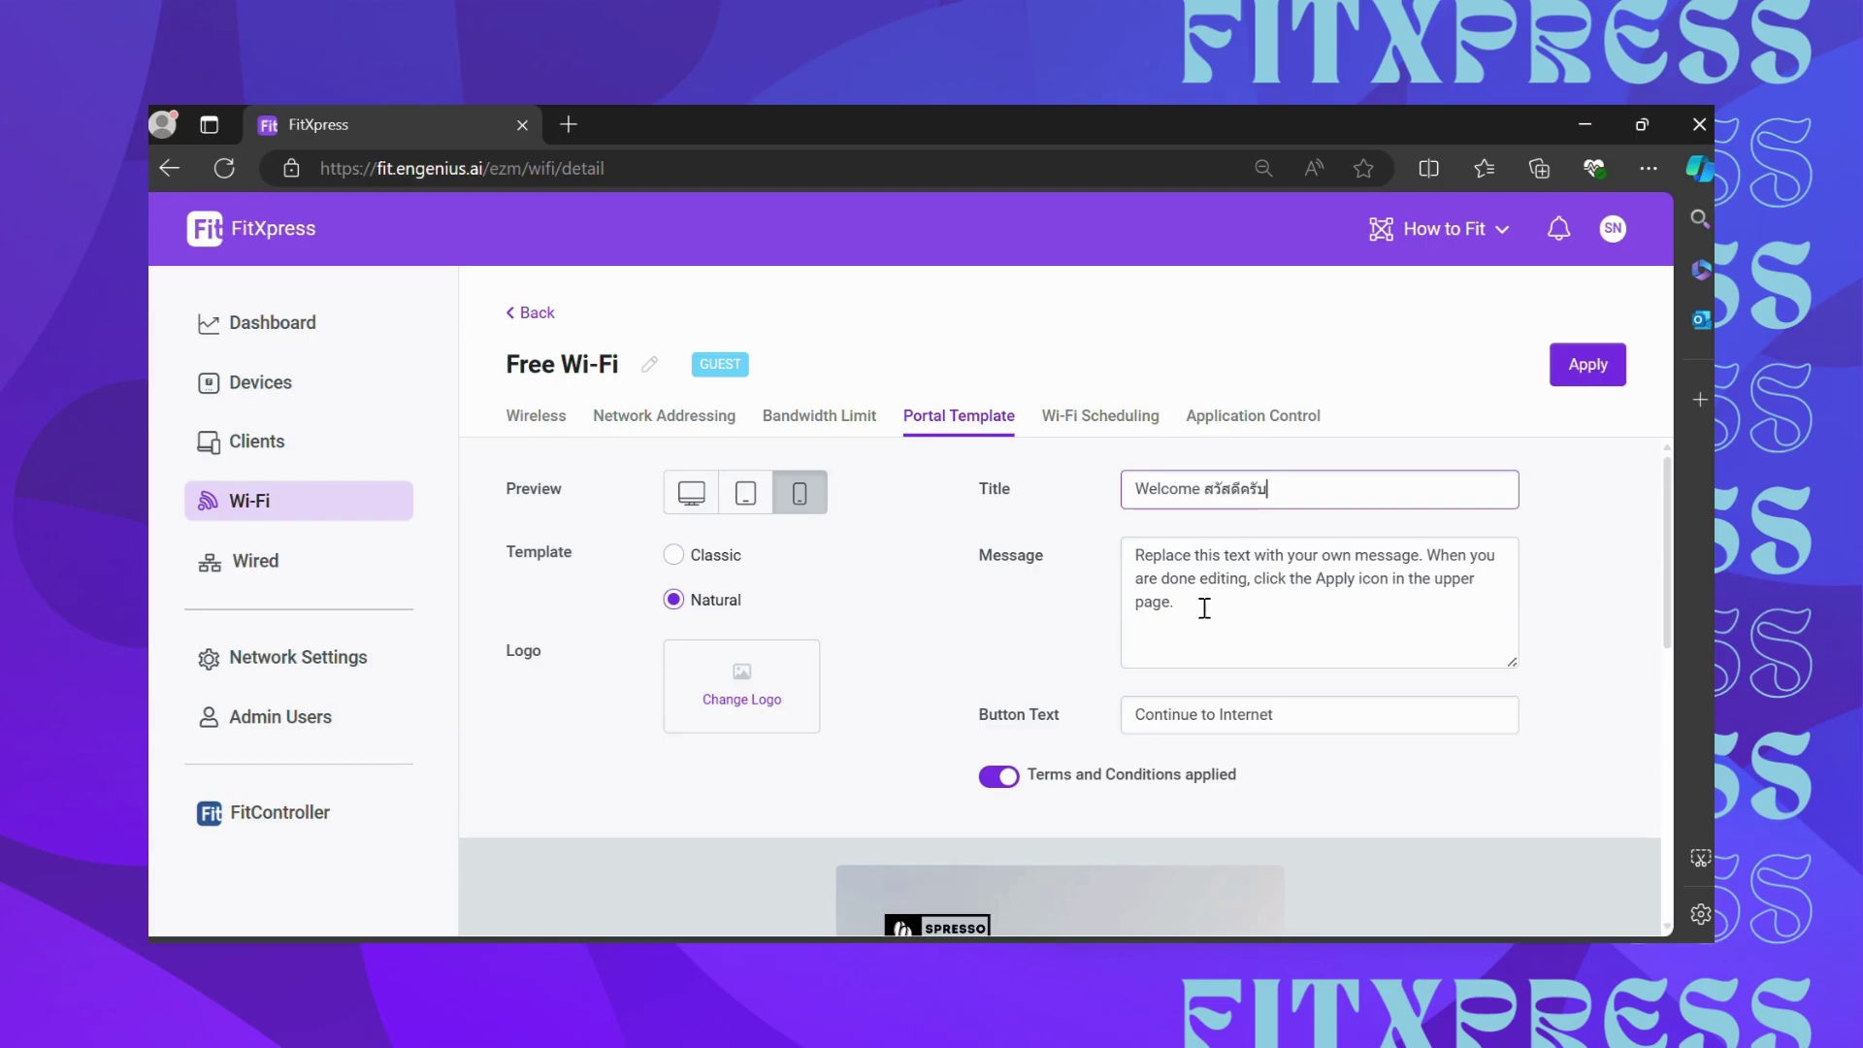
# - Replace the portal message with "Like Page Facebook และ Check-In ร้านตั้งค่าเป็น Public รับส่วนลดอาหารและเครื่องดื่ม ทันที 10% *ต่อการสั่งซื้อ 200 บาท"
pyautogui.moveTo(1204, 608); pyautogui.dragTo(1102, 545)
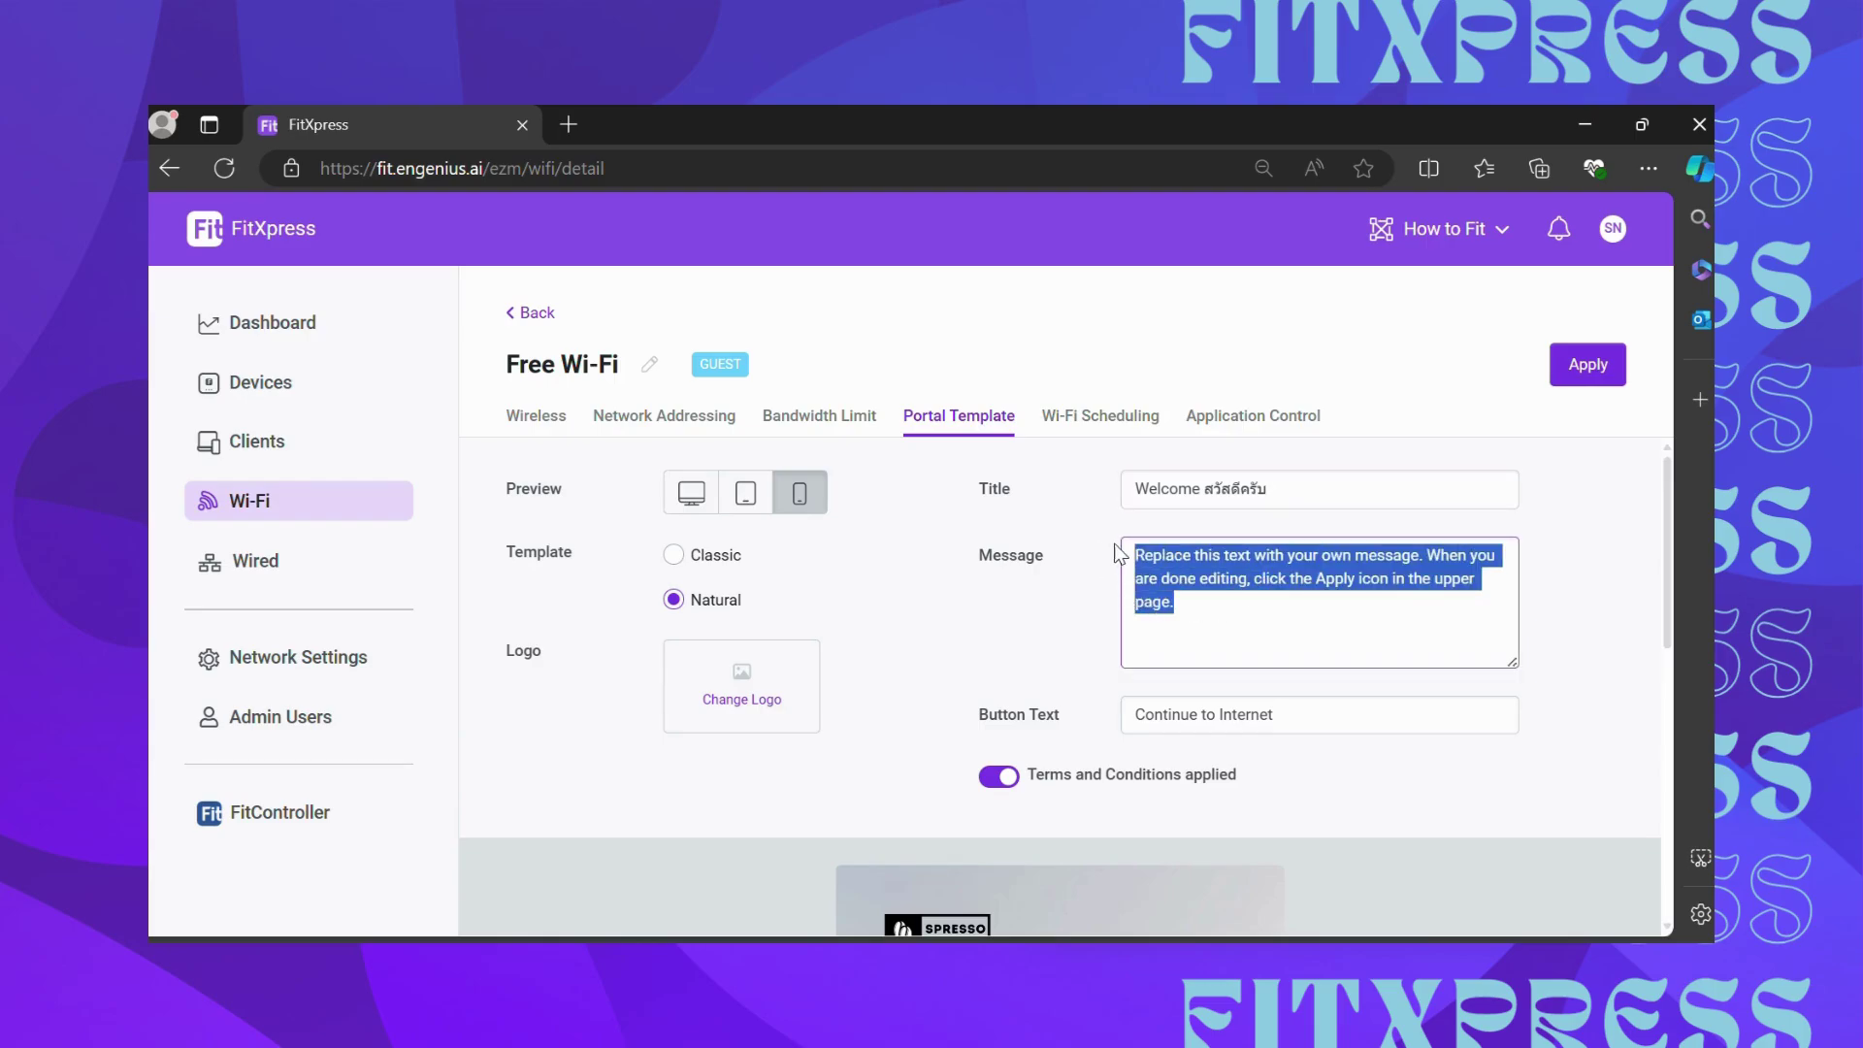
pyautogui.write('Like Page และ Check-In ร้านตั้งค่าเป็น Public รับส่วนลดอาหารและเครื่องดื่ม ทันที 10% *ต่อการสั่งซื้อ 200 บาท')
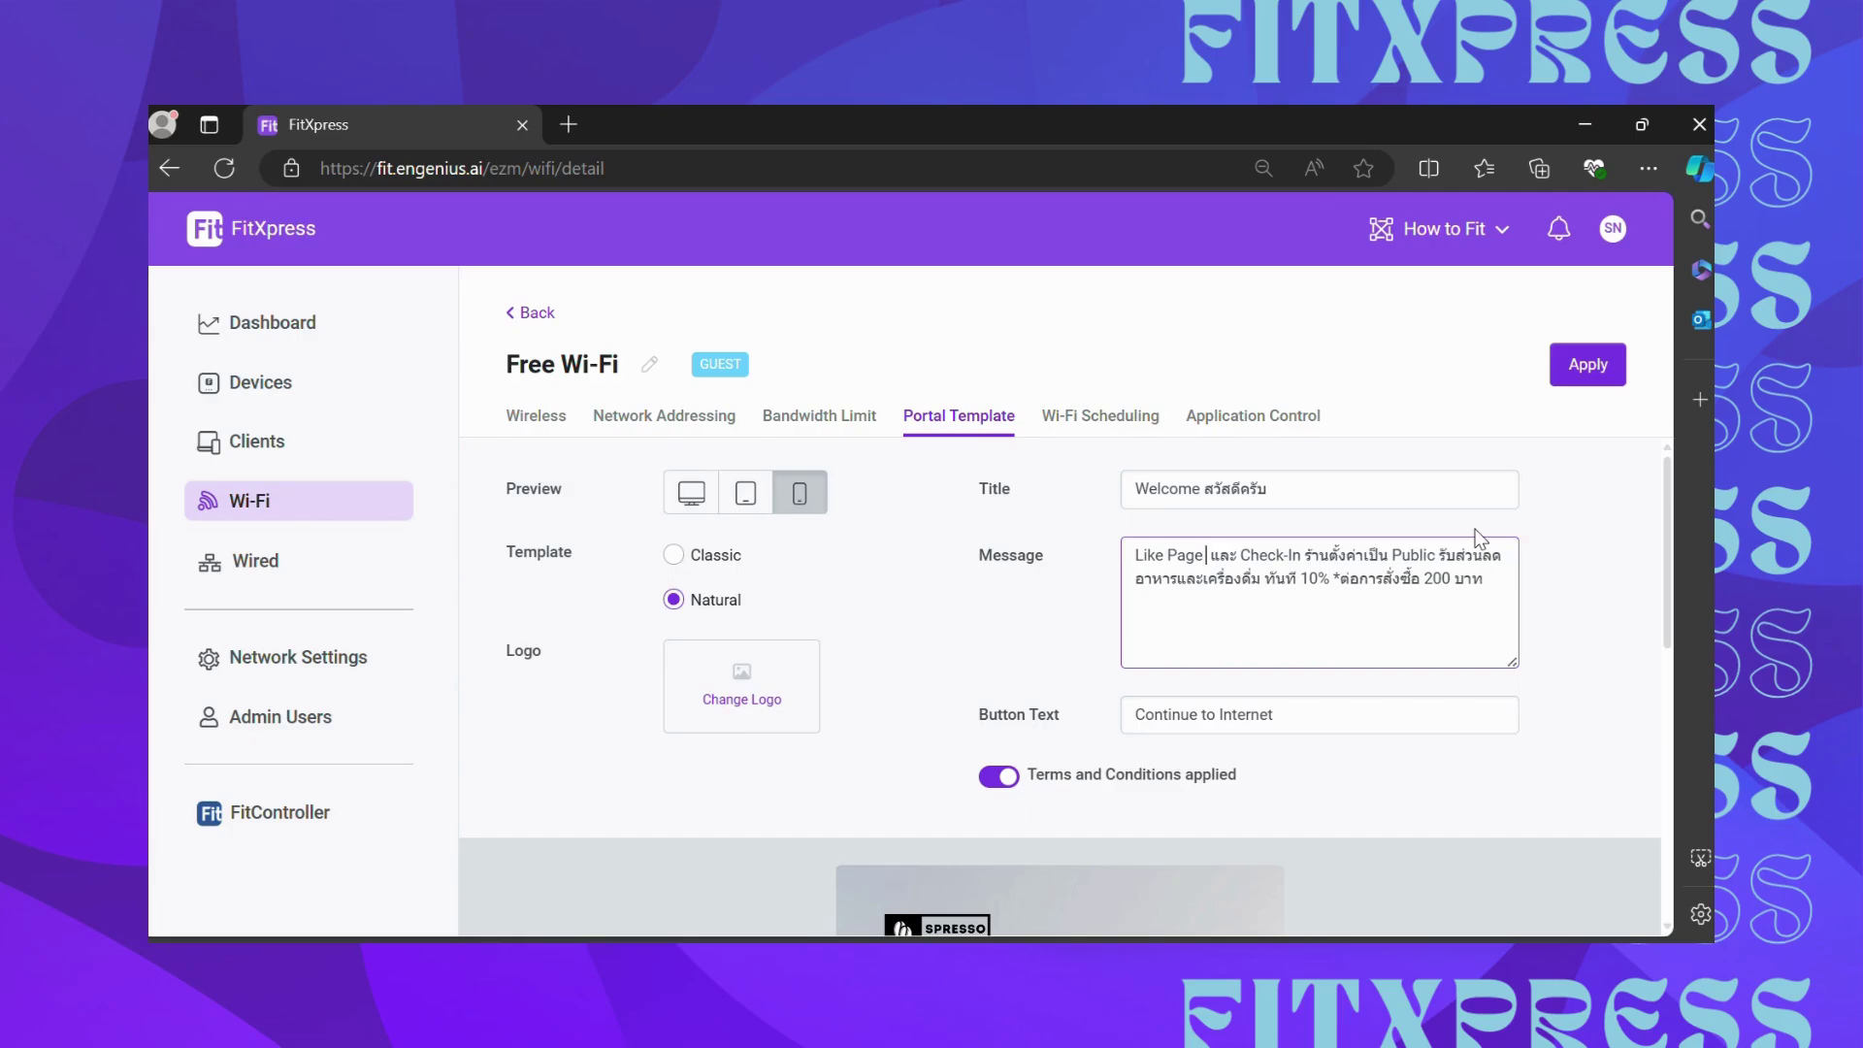
pyautogui.press('BackSpace')
pyautogui.write('Facebook')
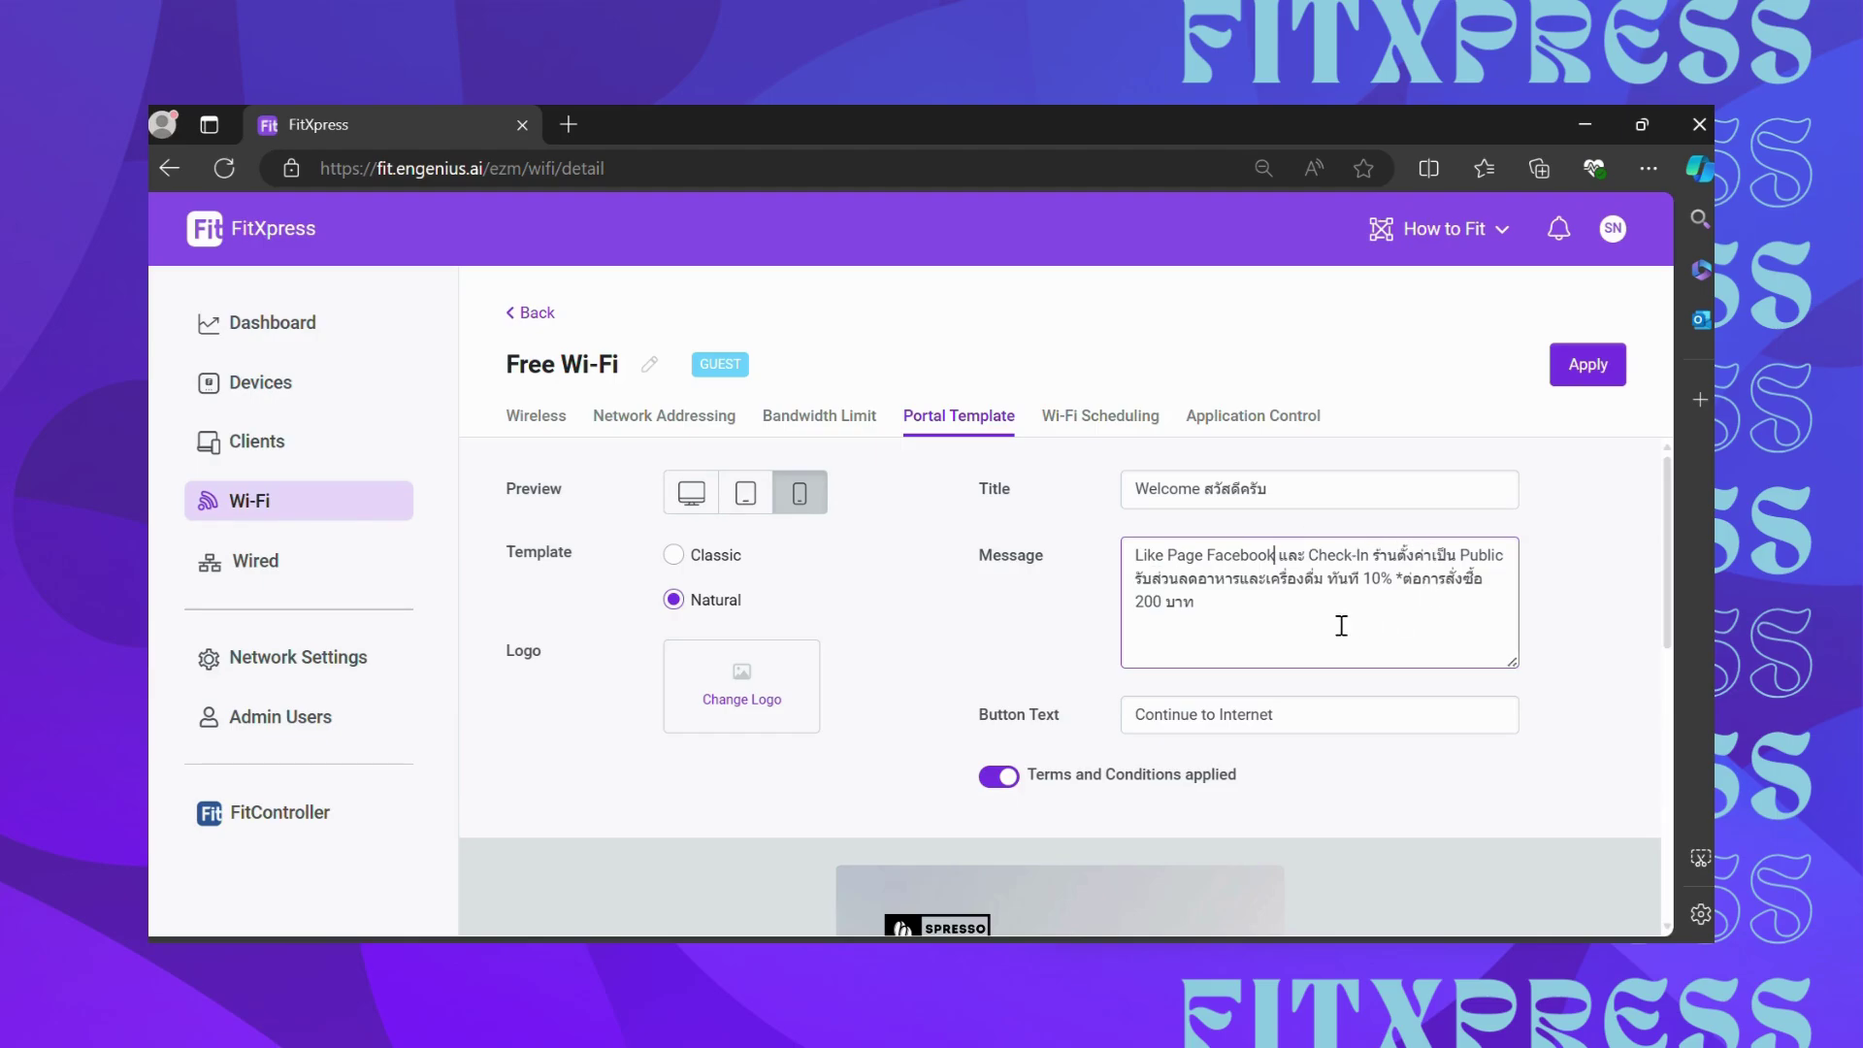
# - Wrap "Like Page Facebook" in the message with <h1> and </h1> tags and check the heading in the preview
pyautogui.click(1132, 557)
pyautogui.click(1327, 490)
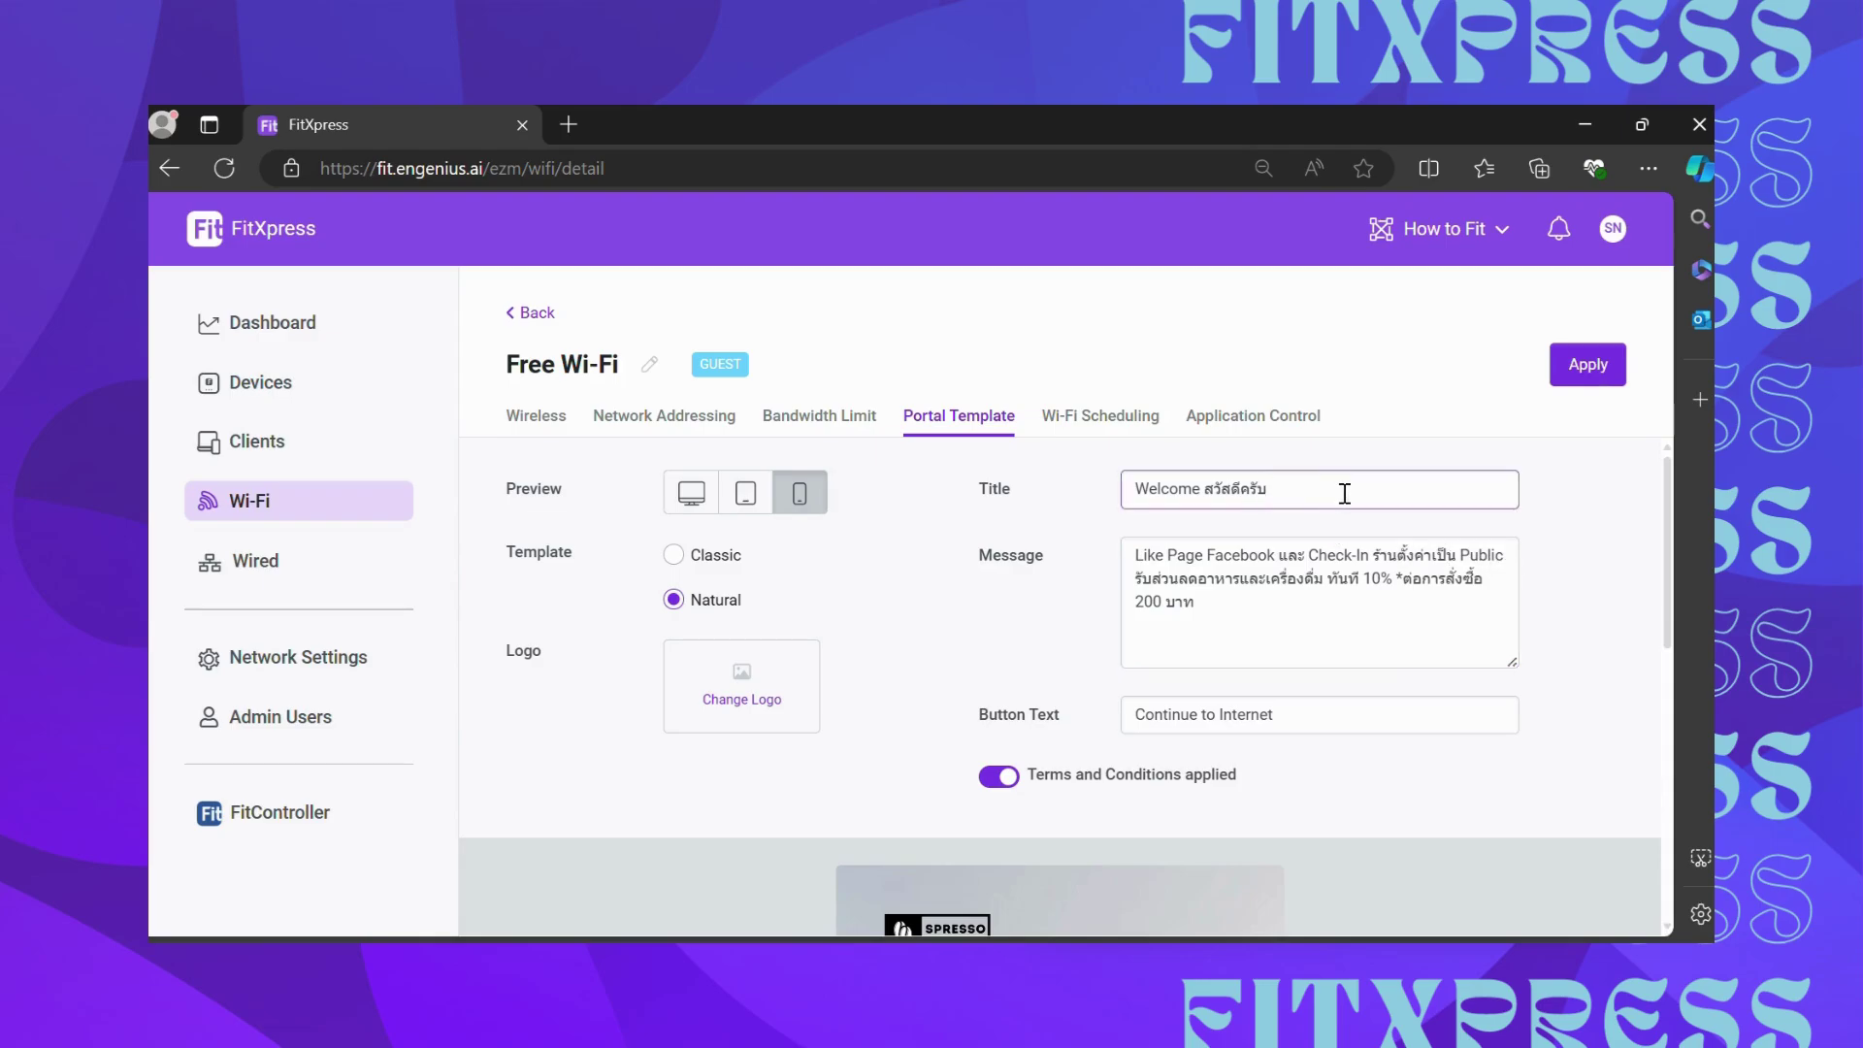
pyautogui.click(1133, 561)
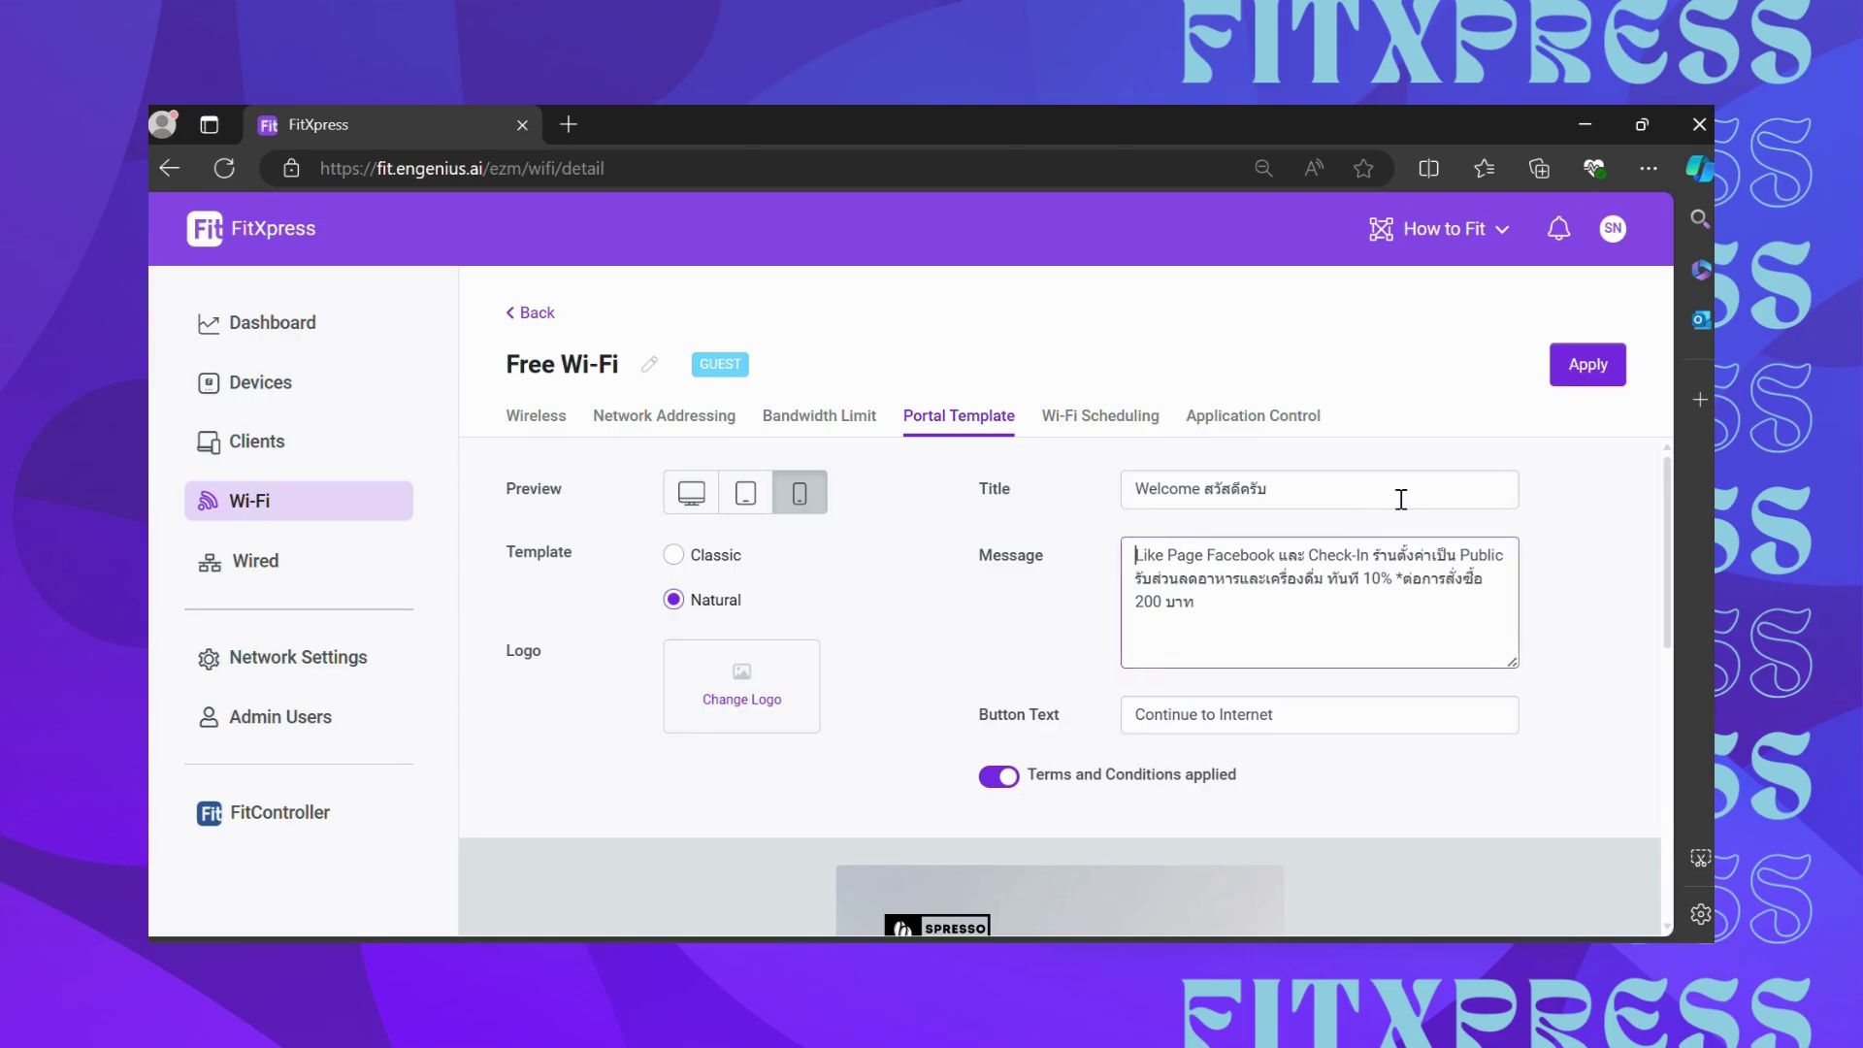
pyautogui.write('<')
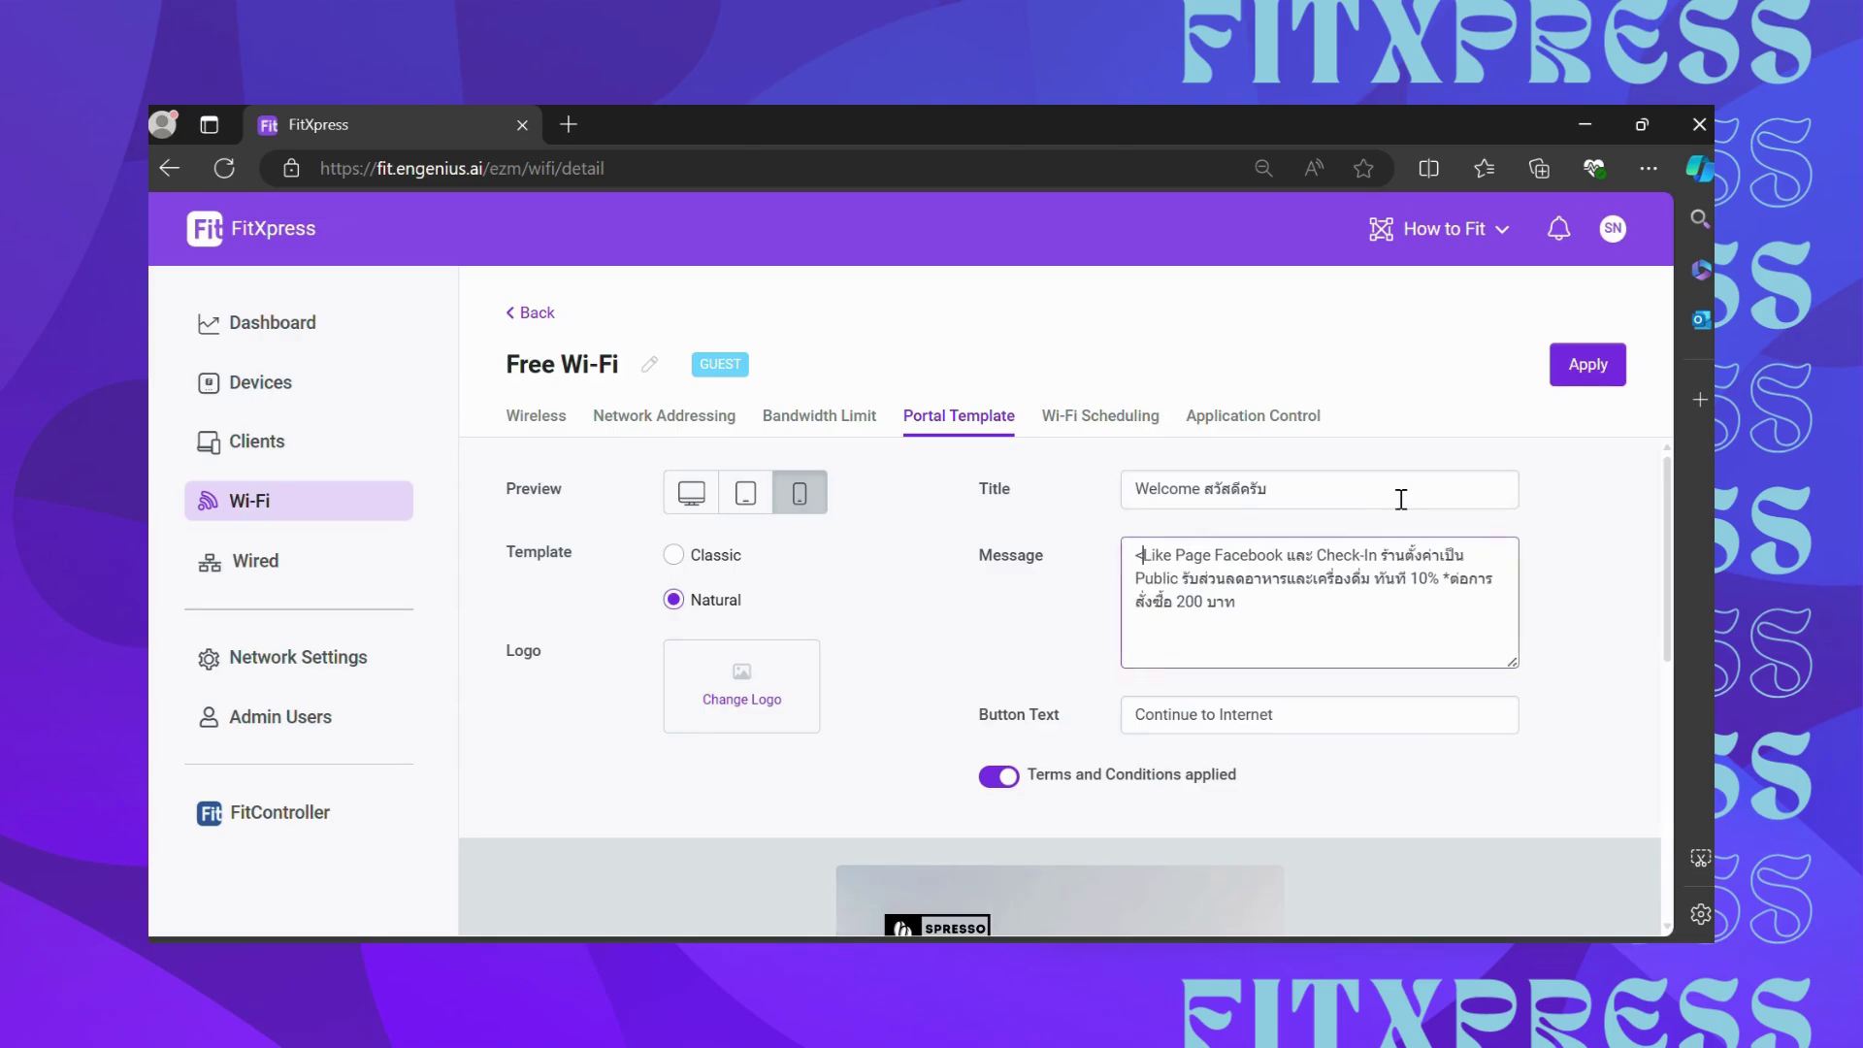
pyautogui.write('h1')
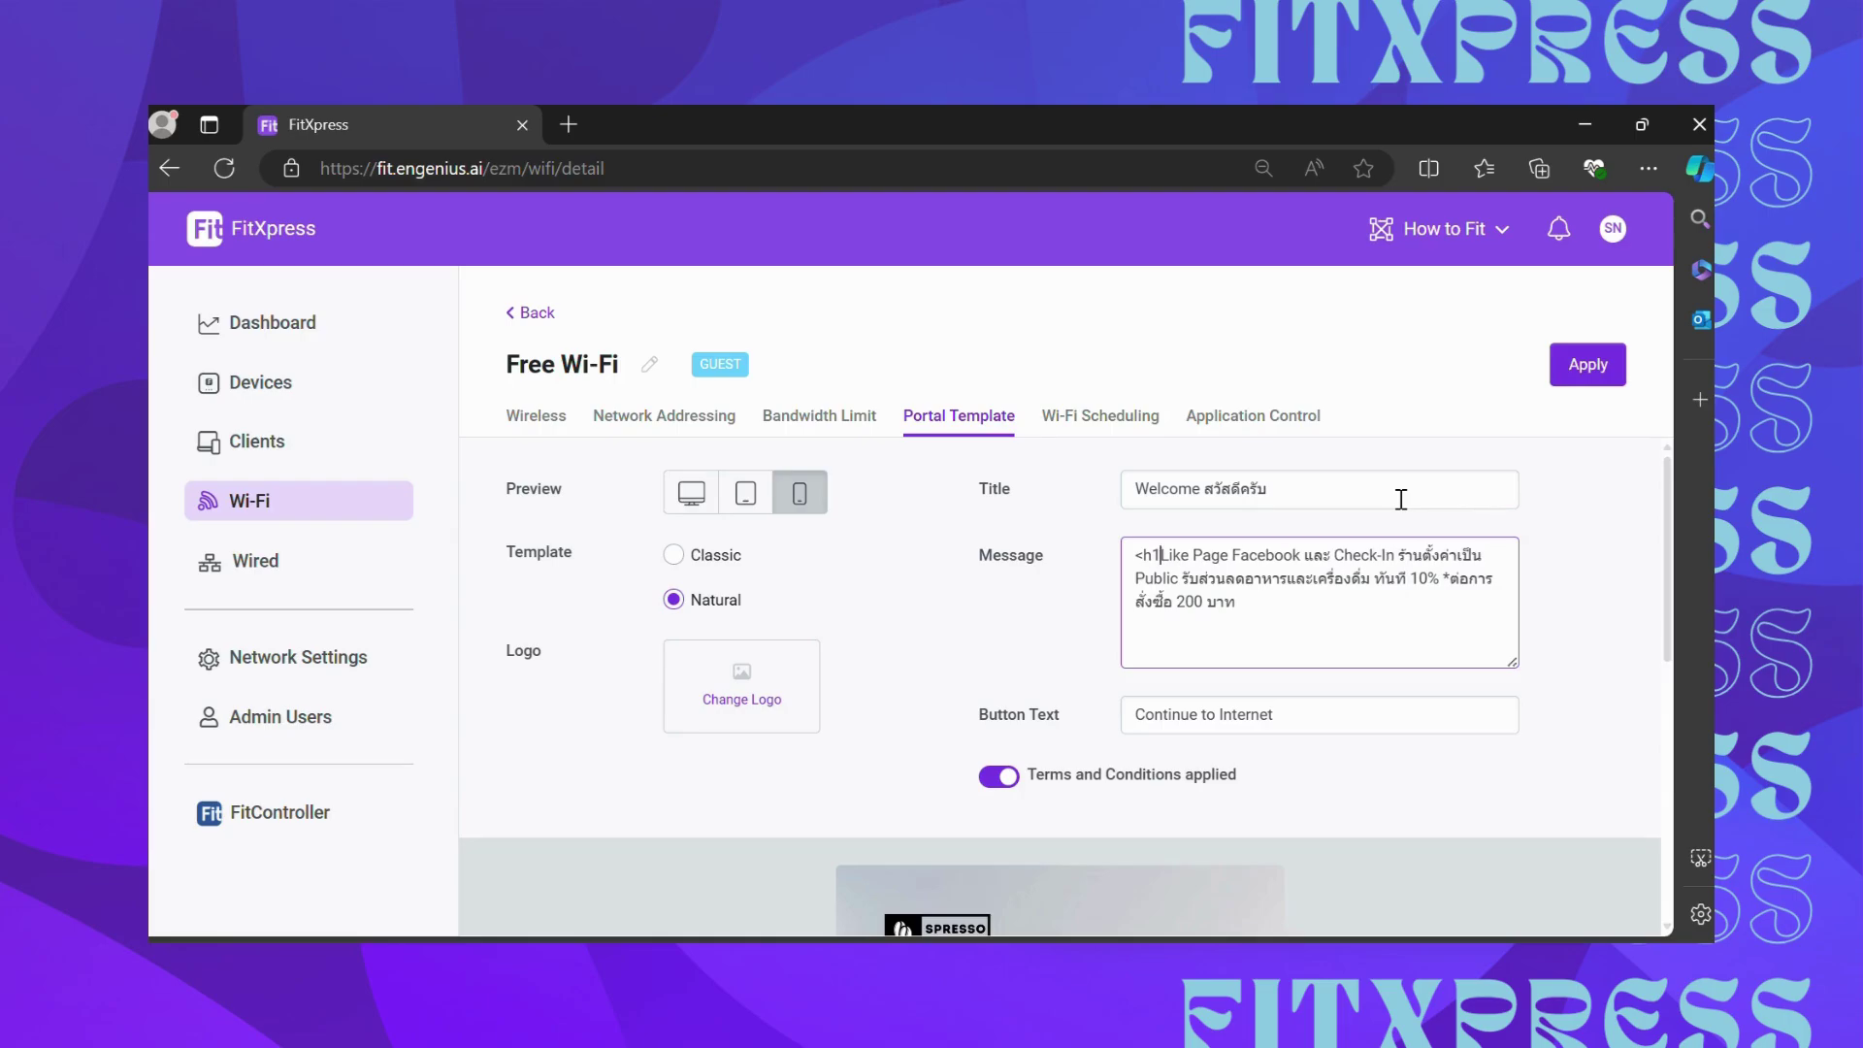
pyautogui.write('>')
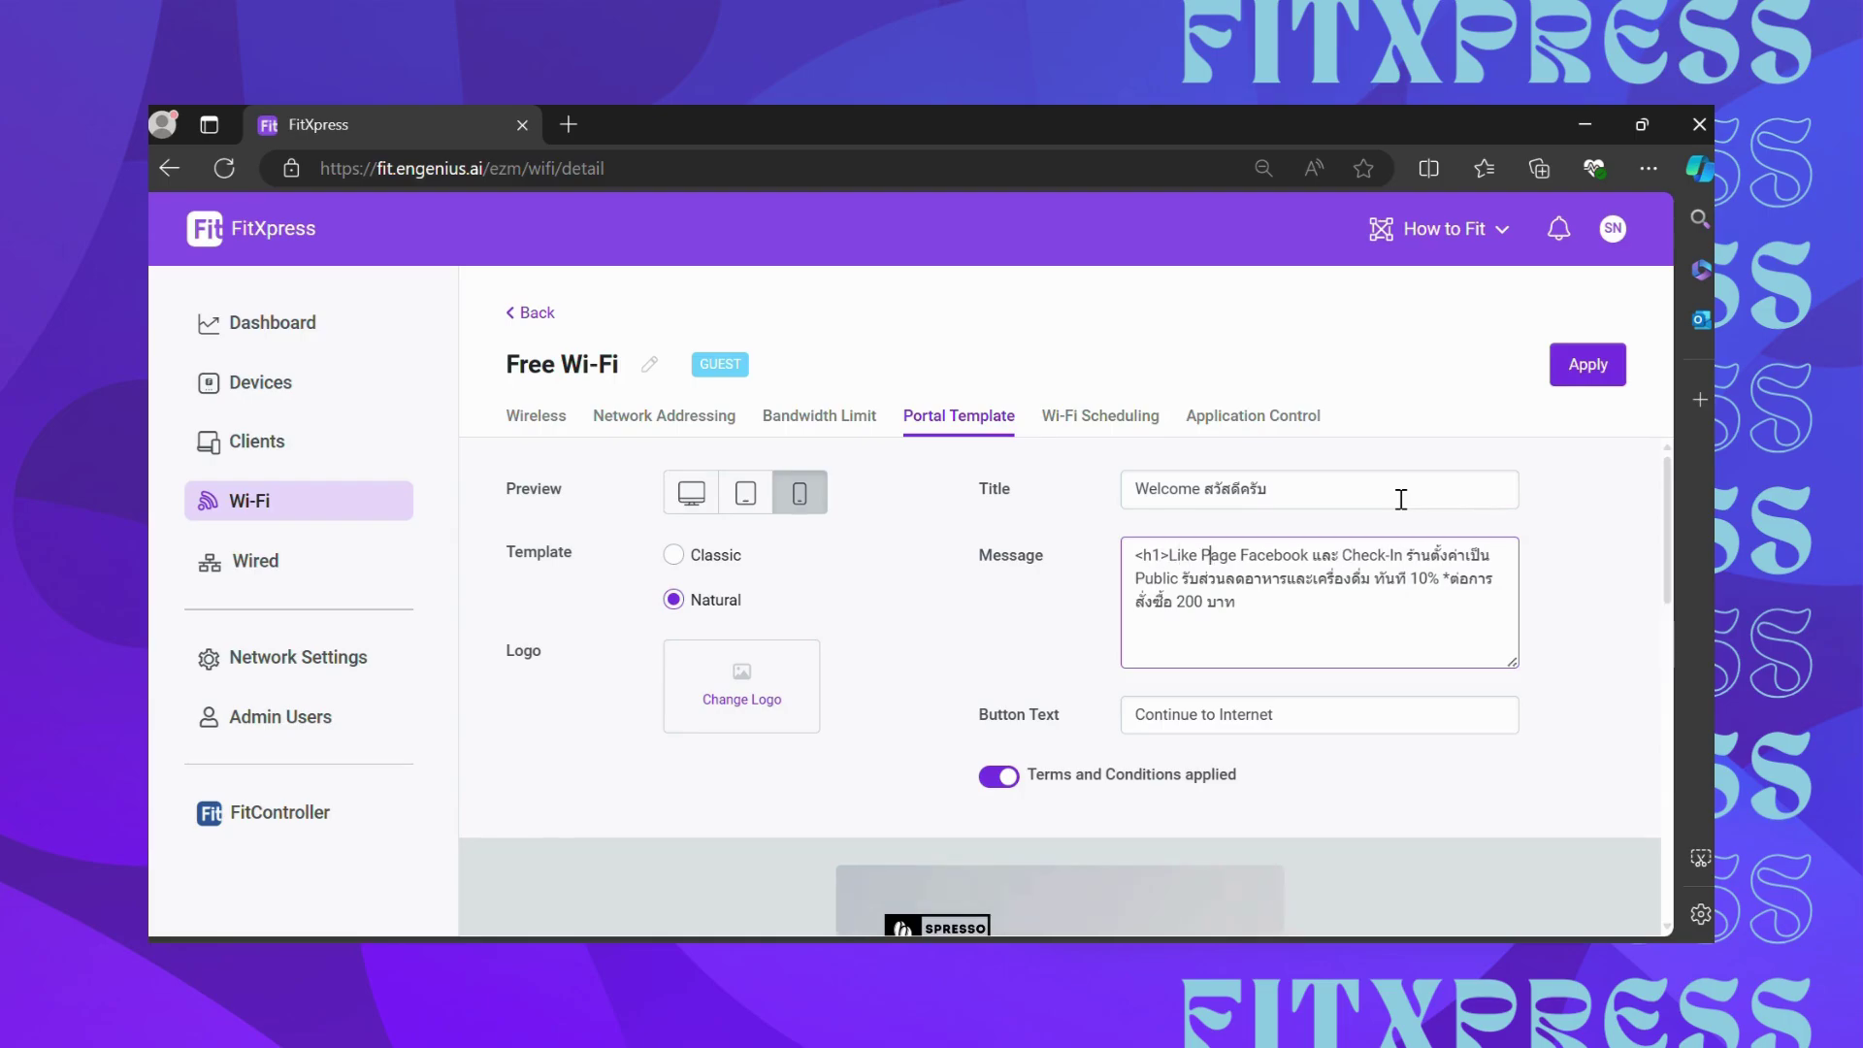
pyautogui.press('Right')
pyautogui.press('Right')
pyautogui.press('Right')
pyautogui.press('Right')
pyautogui.press('Right')
pyautogui.write('<')
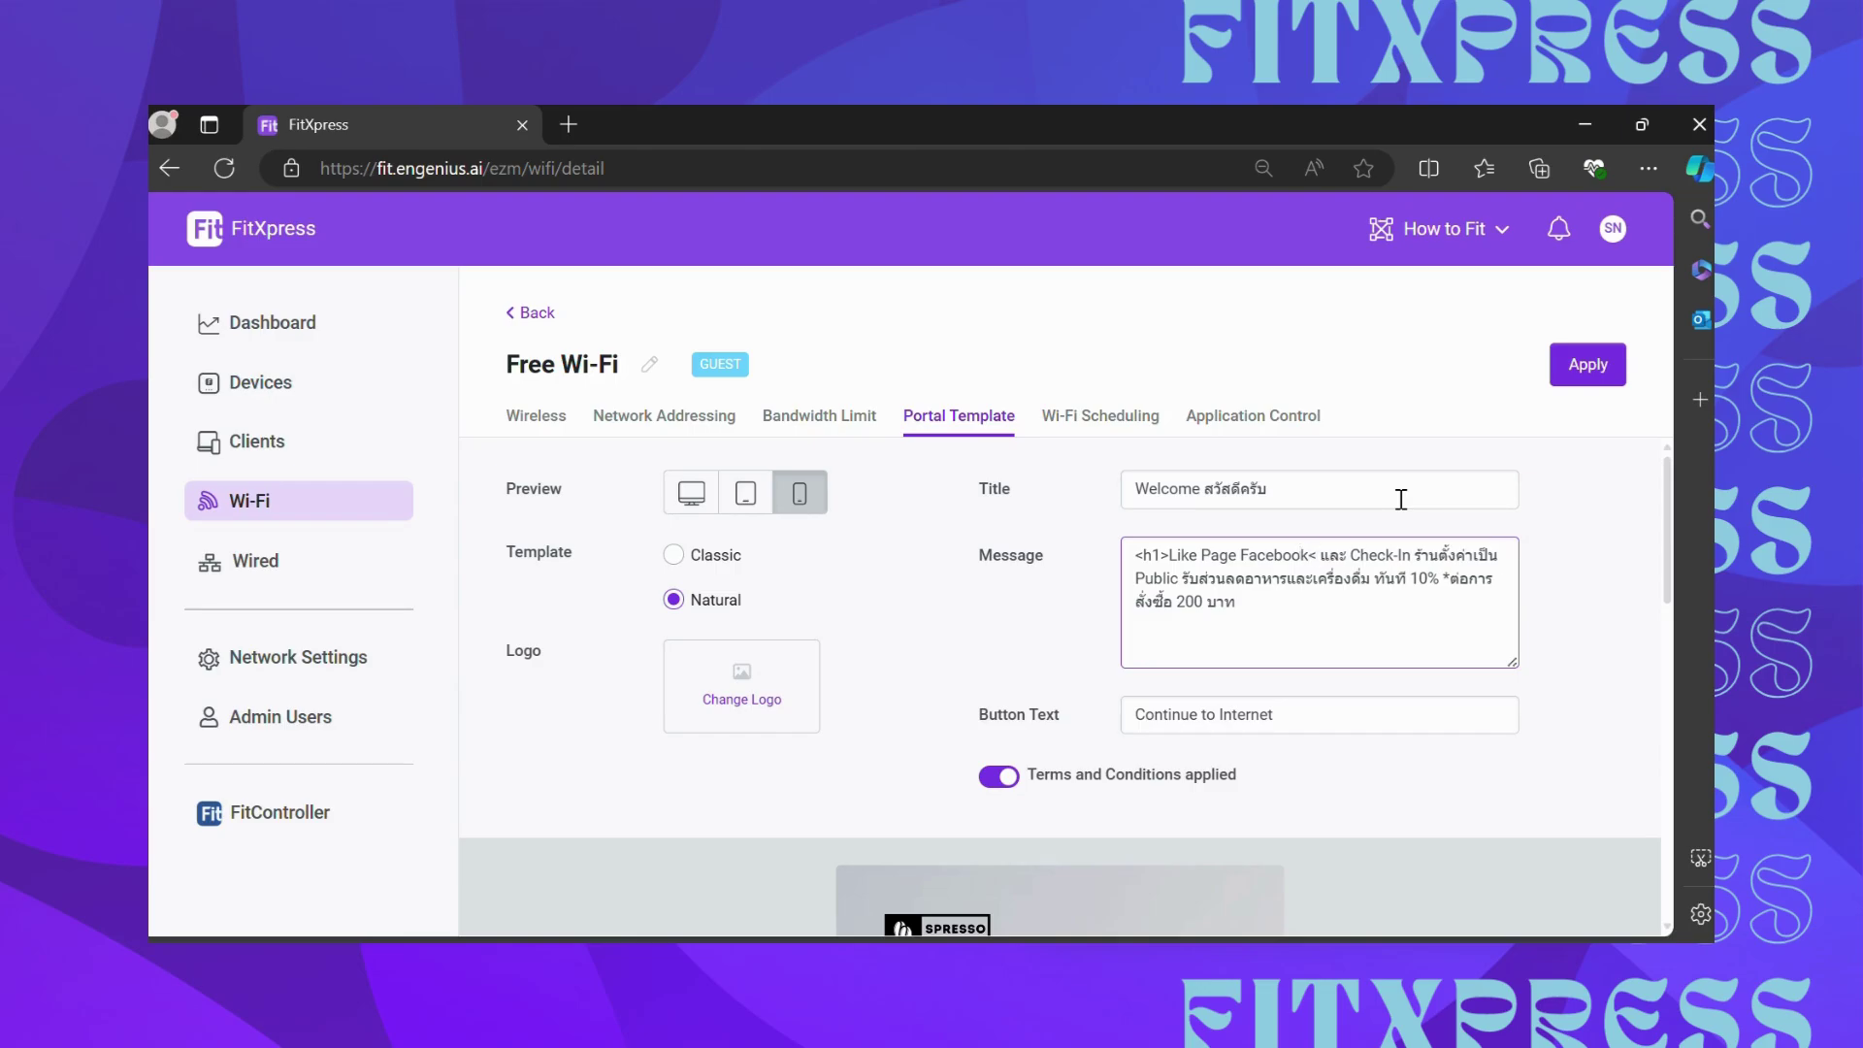
pyautogui.write('/h')
pyautogui.write('1>')
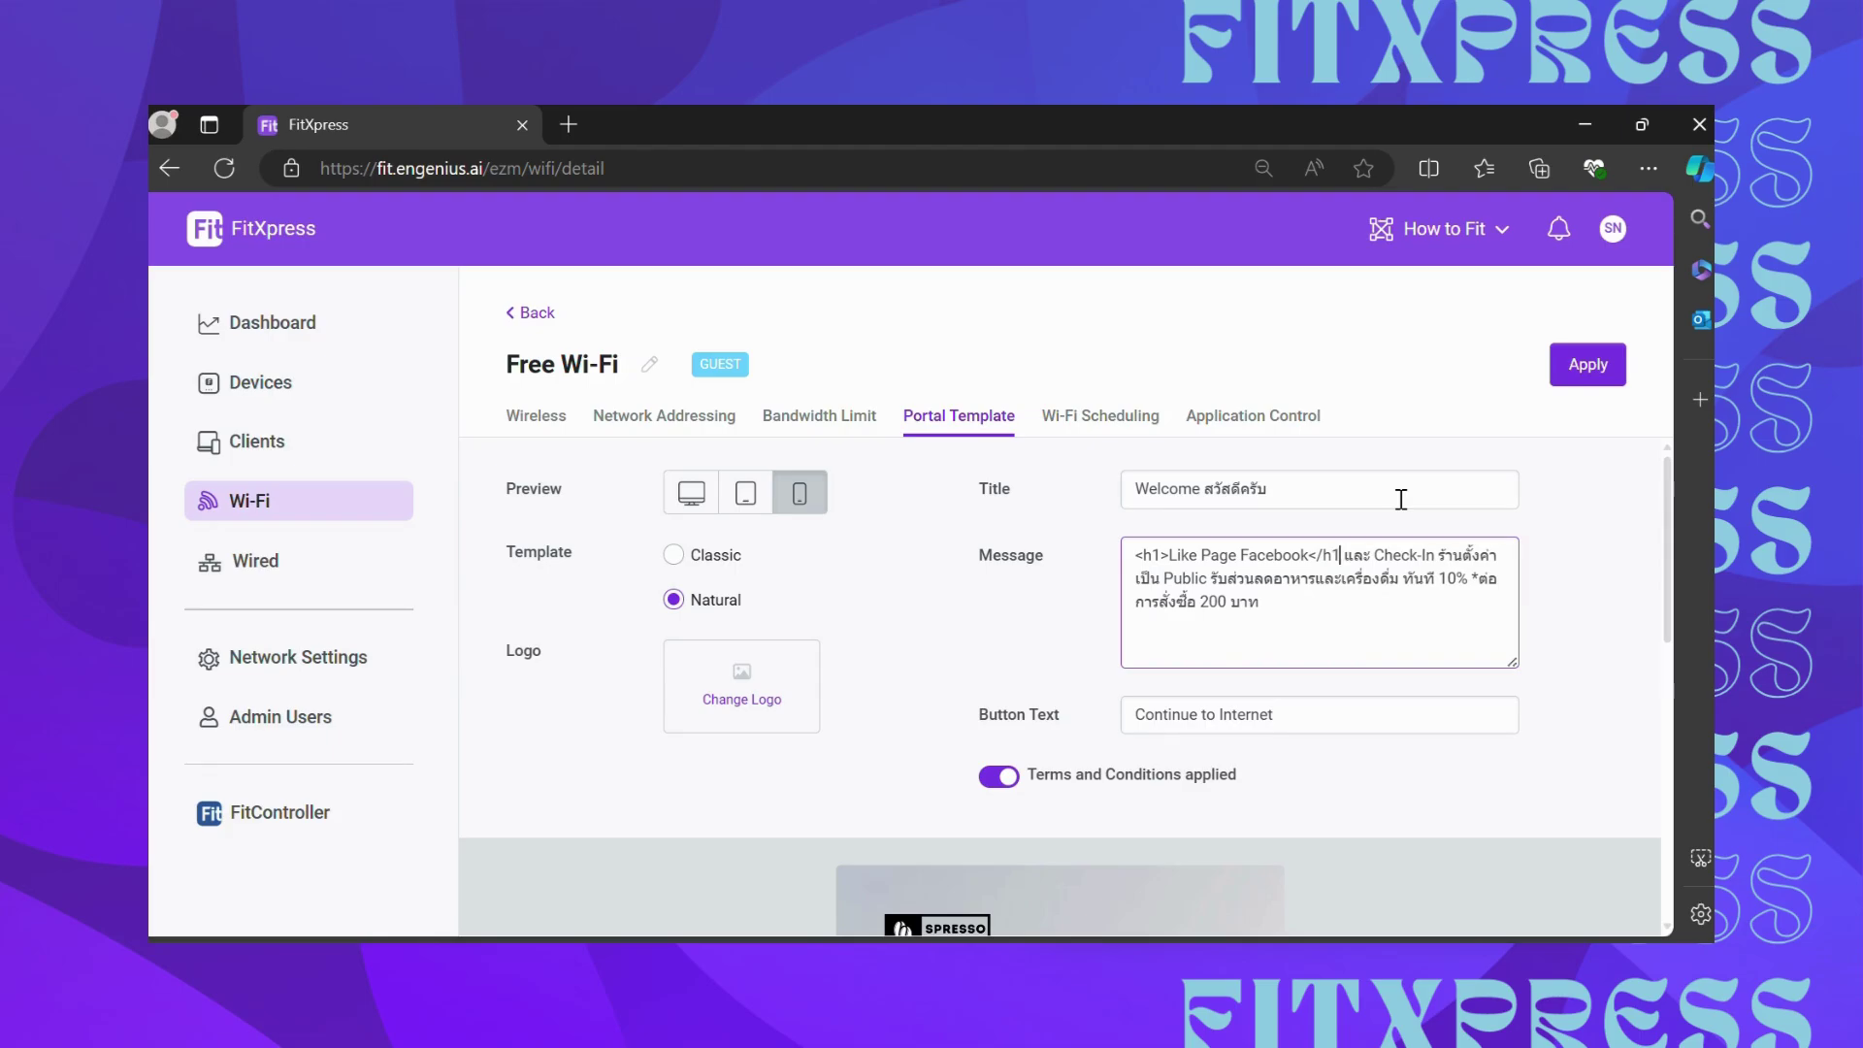
pyautogui.scroll(-4, 1366, 644)
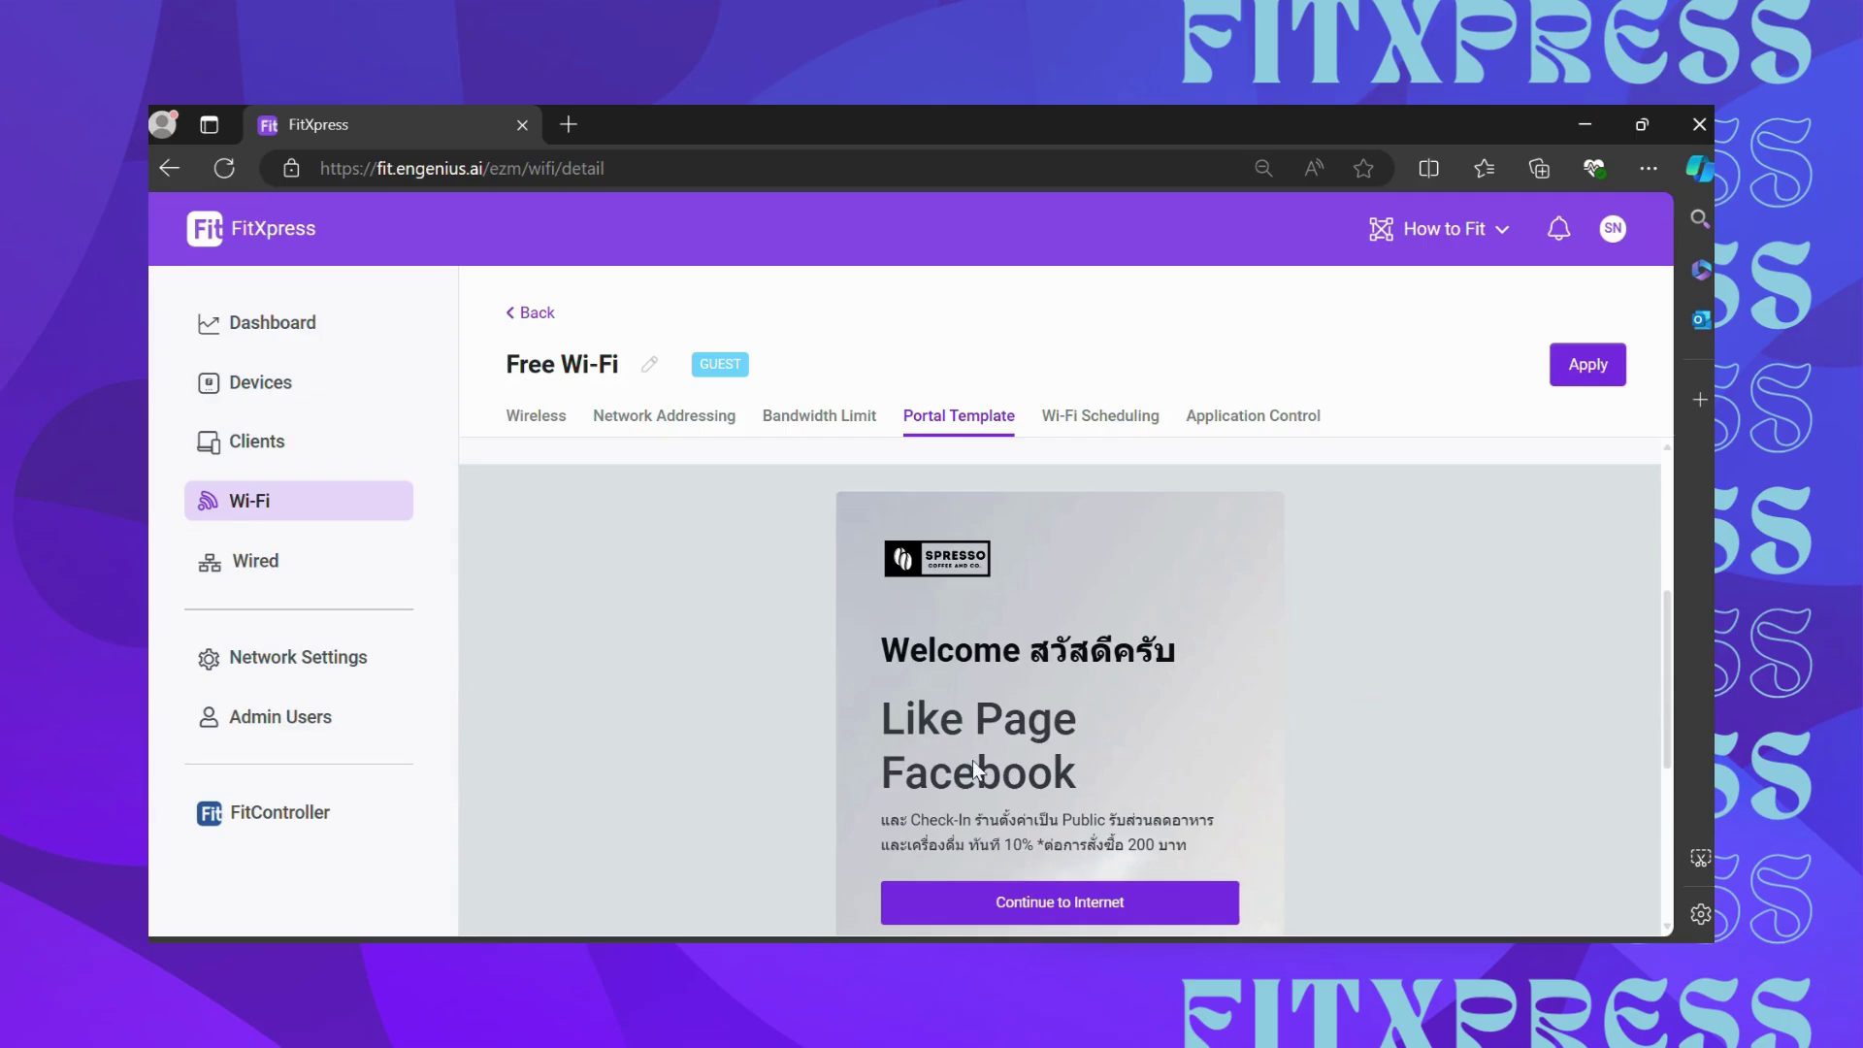
pyautogui.scroll(4, 1145, 724)
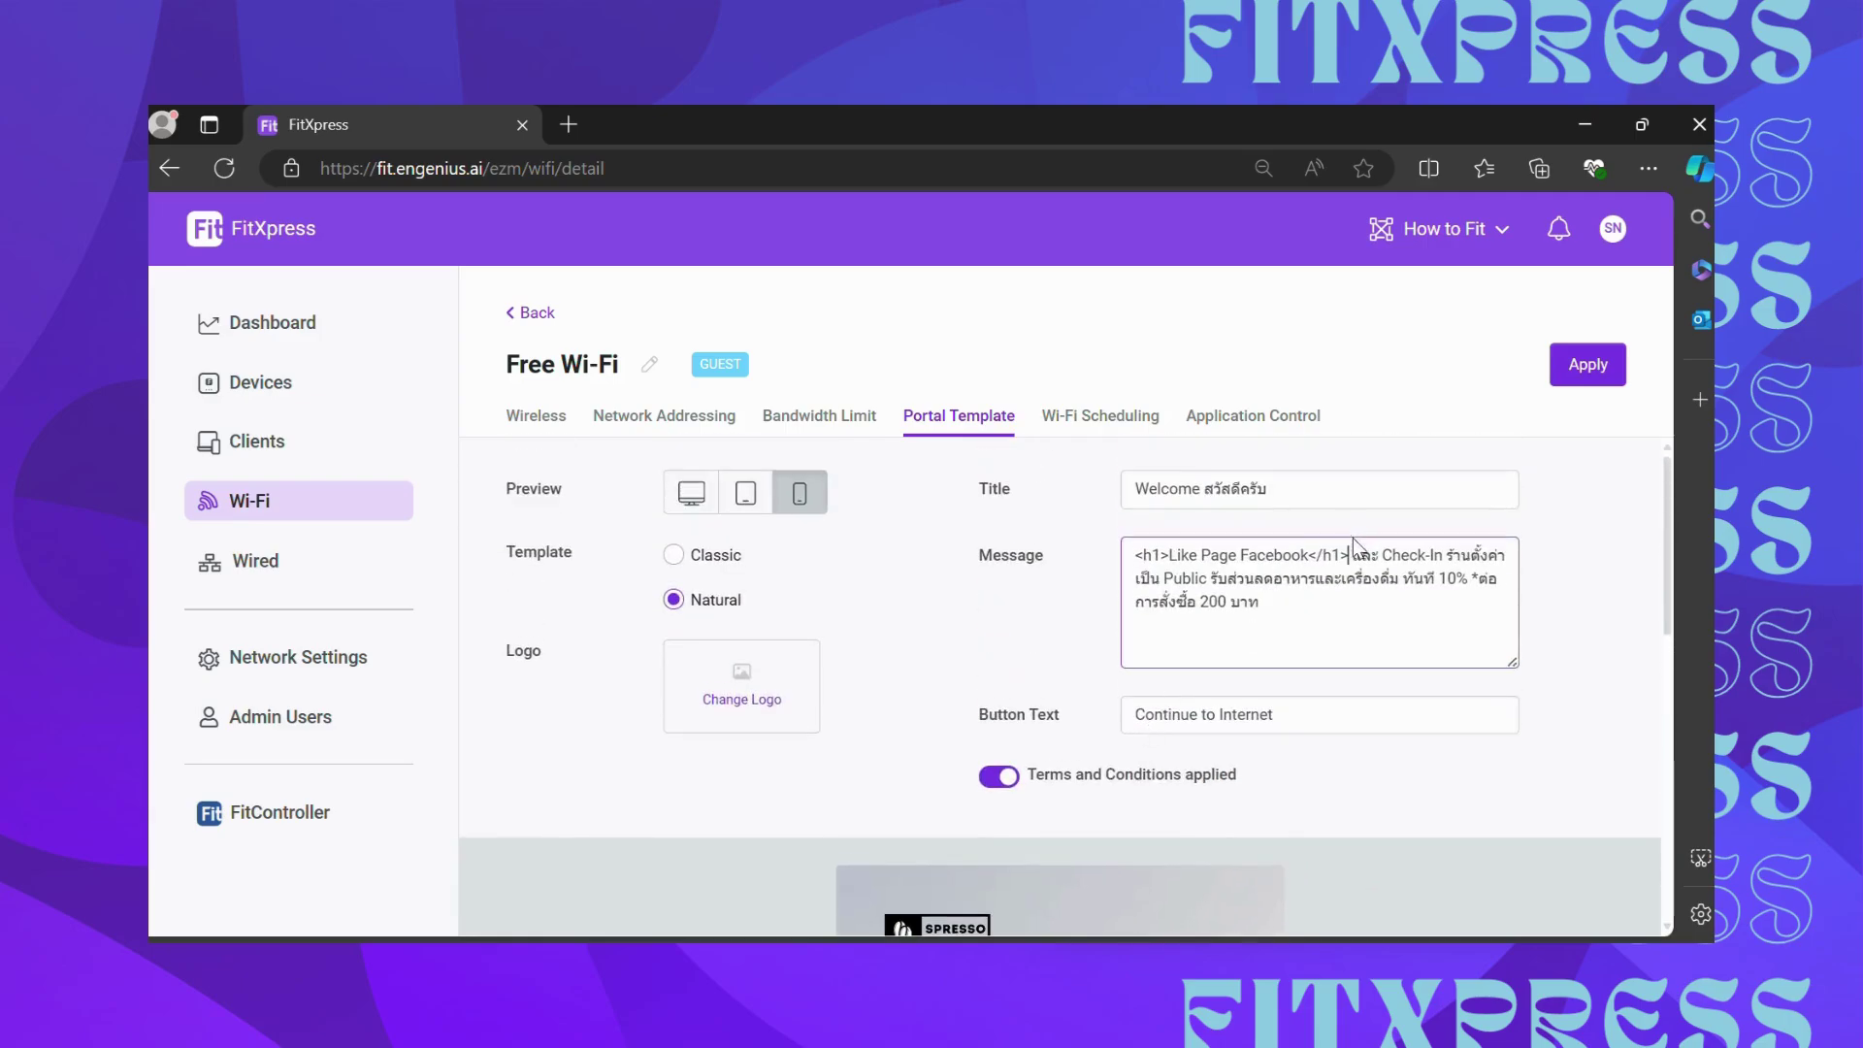
# - Remove the opening and closing h1 tags around "Like Page Facebook" in the message and check the preview
pyautogui.press('BackSpace')
pyautogui.press('BackSpace')
pyautogui.press('BackSpace')
pyautogui.press('BackSpace')
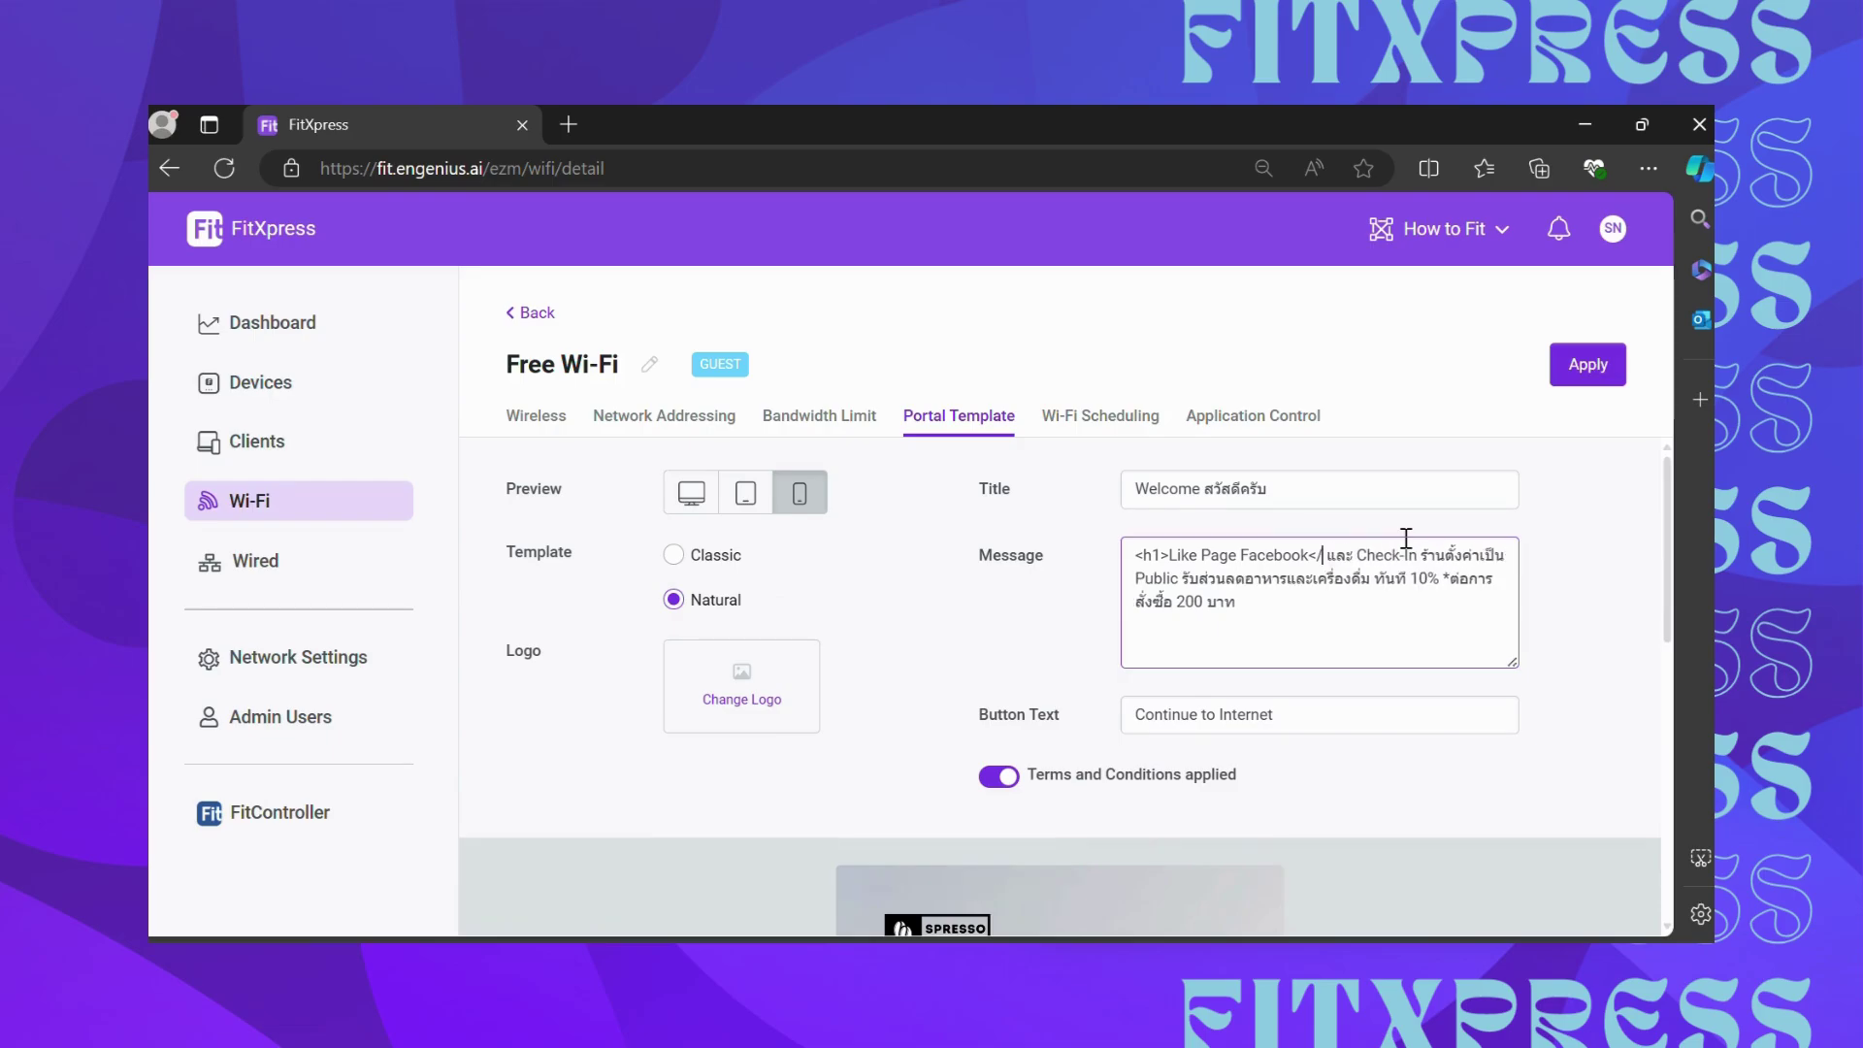
pyautogui.hotkey('ctrl', 'Left')
pyautogui.hotkey('ctrl', 'Left')
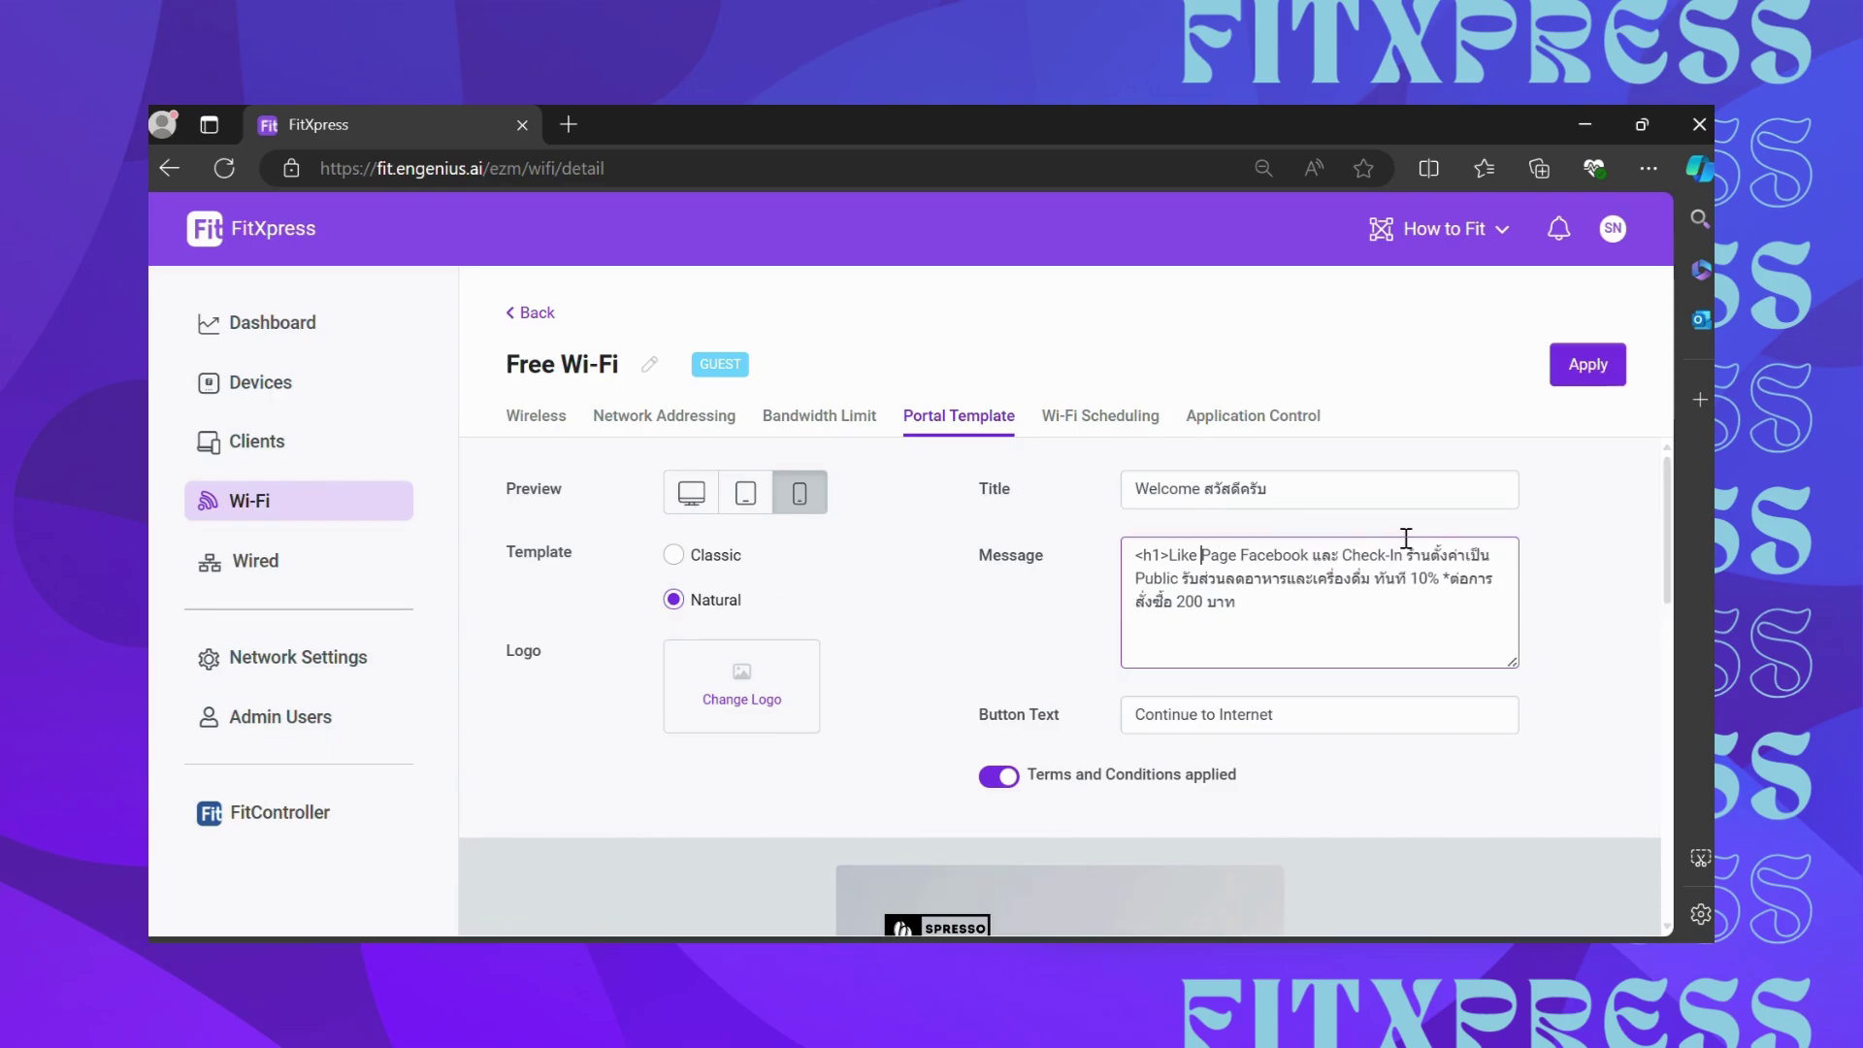
pyautogui.press('BackSpace')
pyautogui.press('BackSpace')
pyautogui.press('BackSpace')
pyautogui.press('BackSpace')
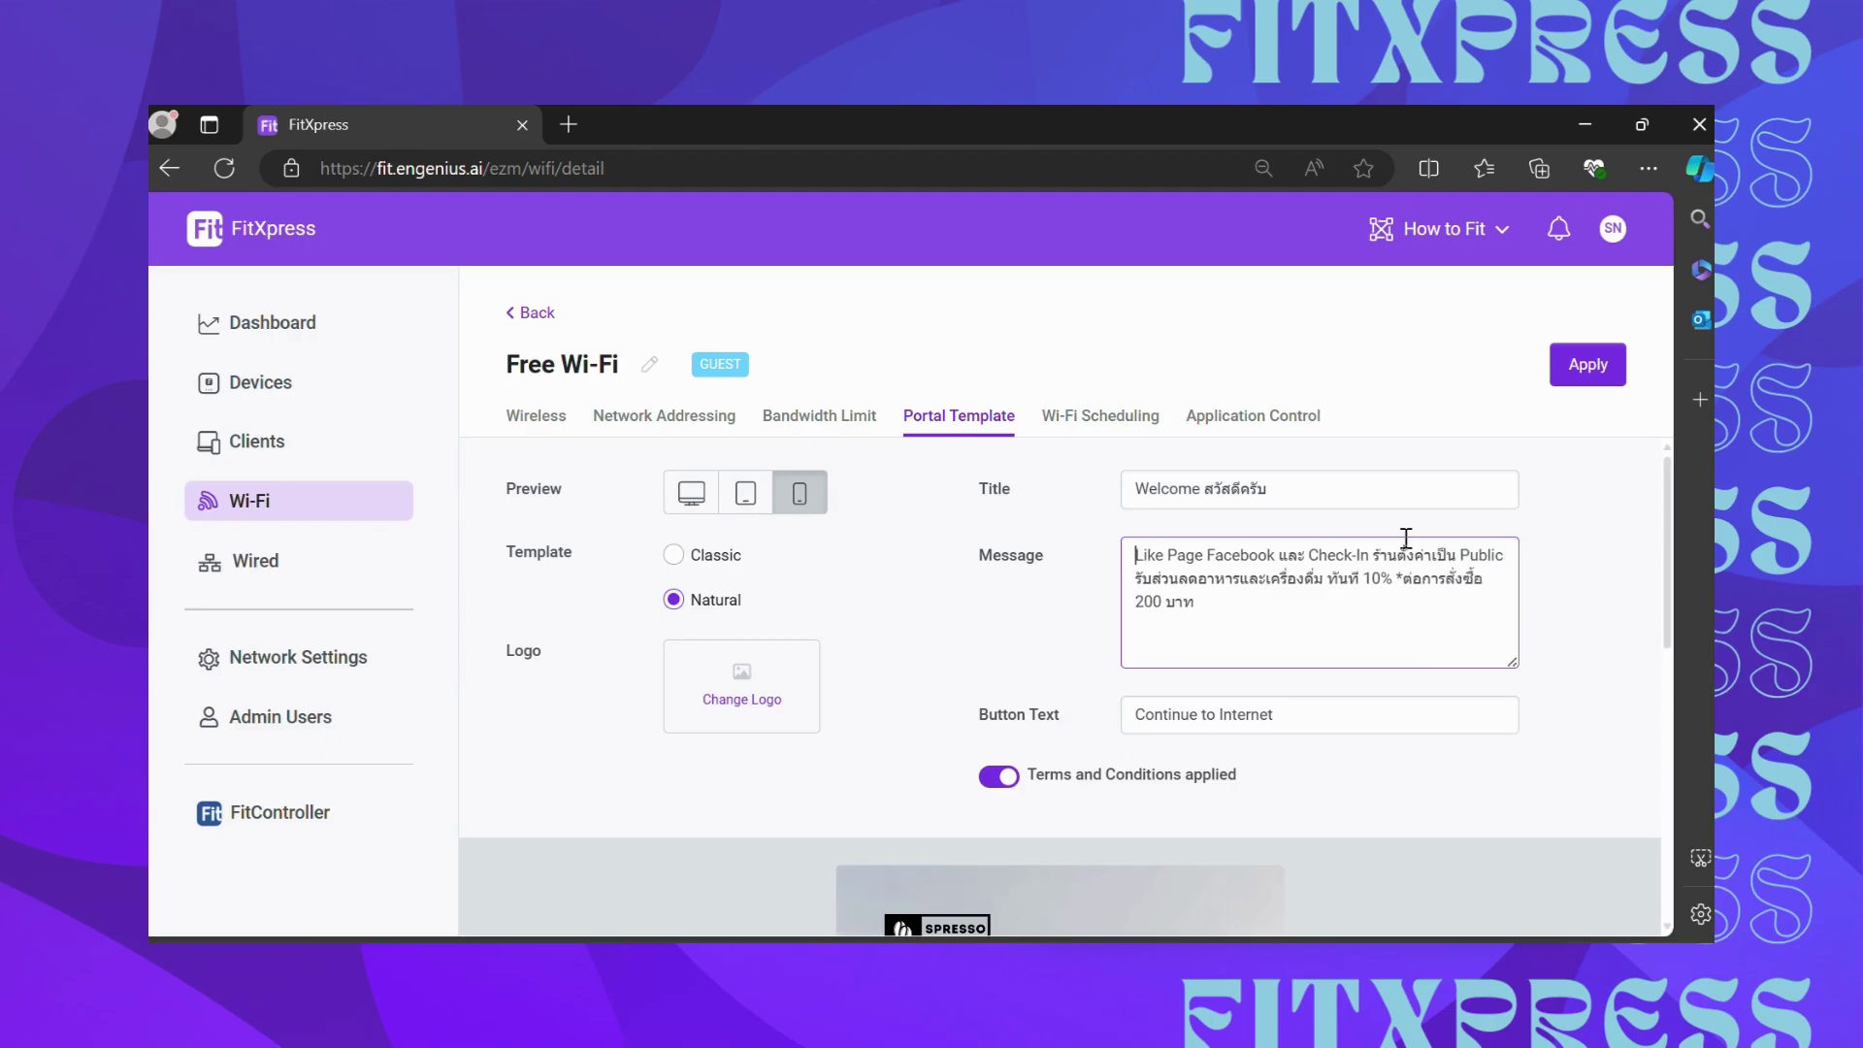
pyautogui.scroll(-4, 1355, 687)
pyautogui.scroll(3, 1388, 580)
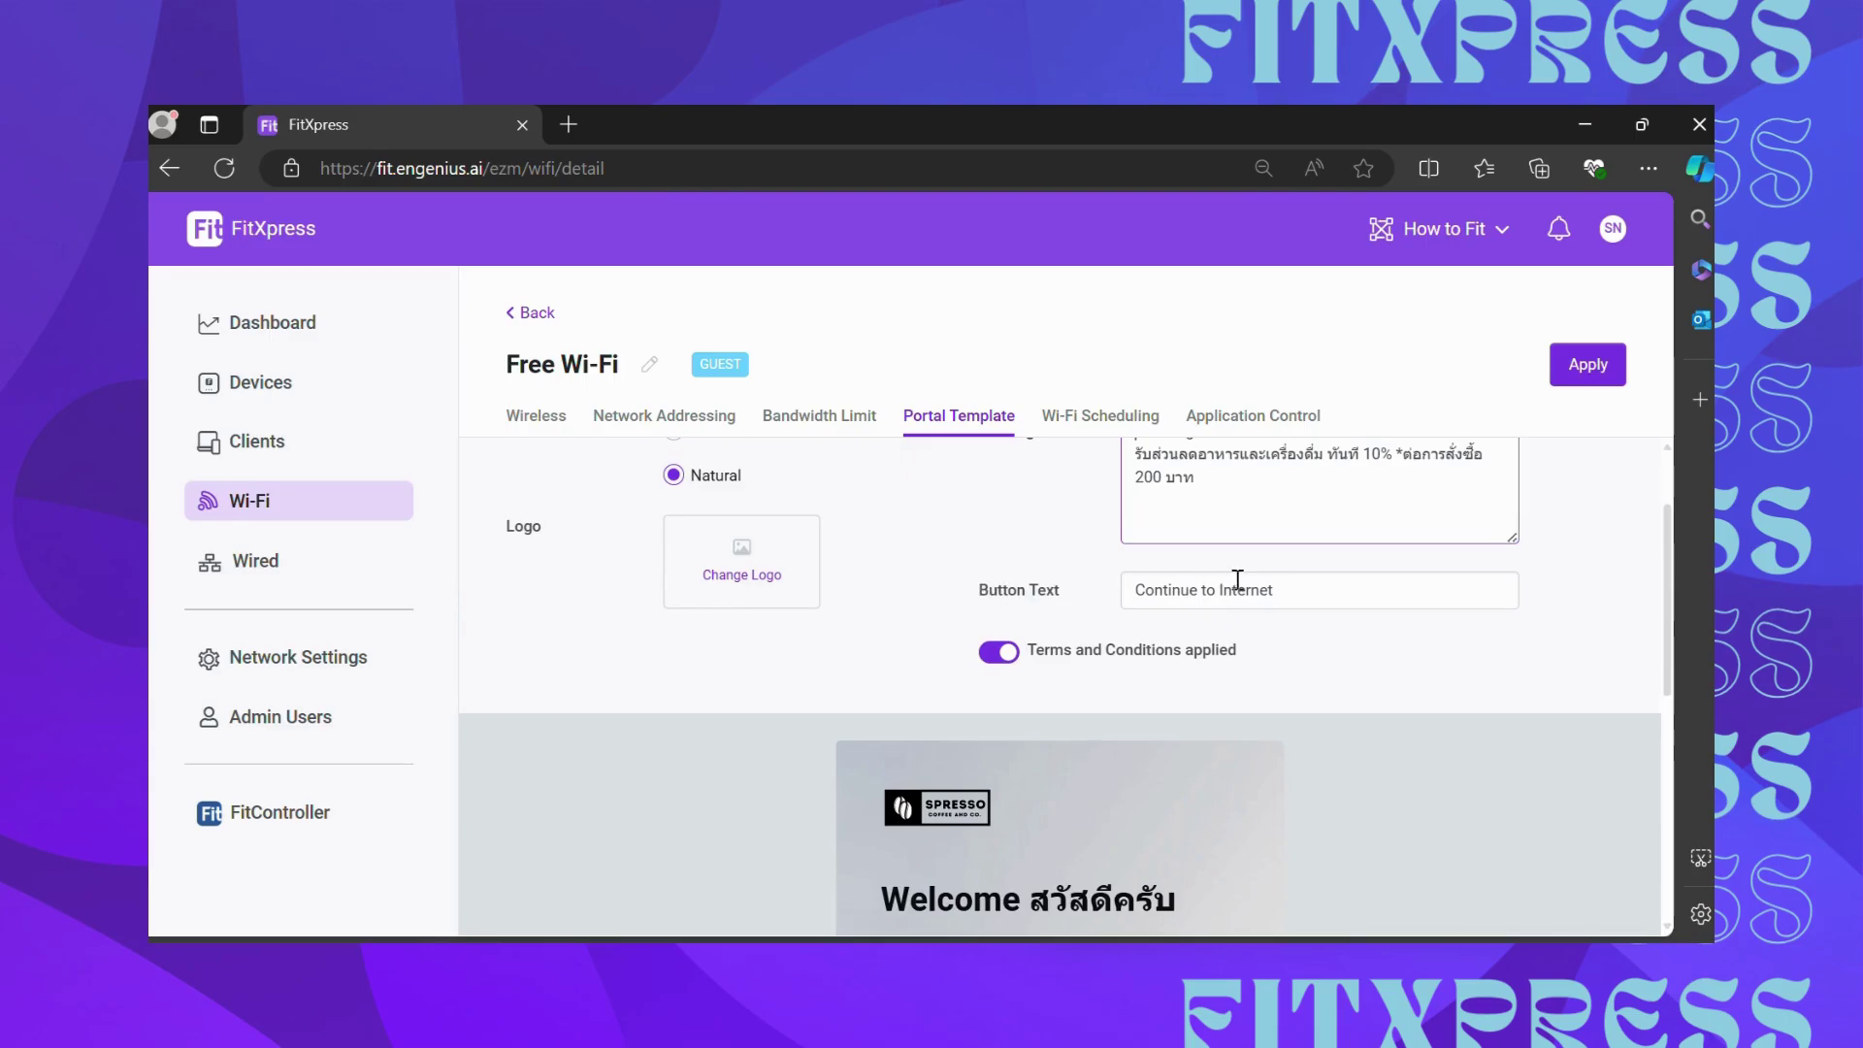
# - Change the portal's button text to "กดเพื่อใช้งาน internet ฟรี 30 นาที" and check it in the mobile preview
pyautogui.click(1304, 597)
pyautogui.moveTo(1334, 594); pyautogui.dragTo(951, 574)
pyautogui.press('BackSpace')
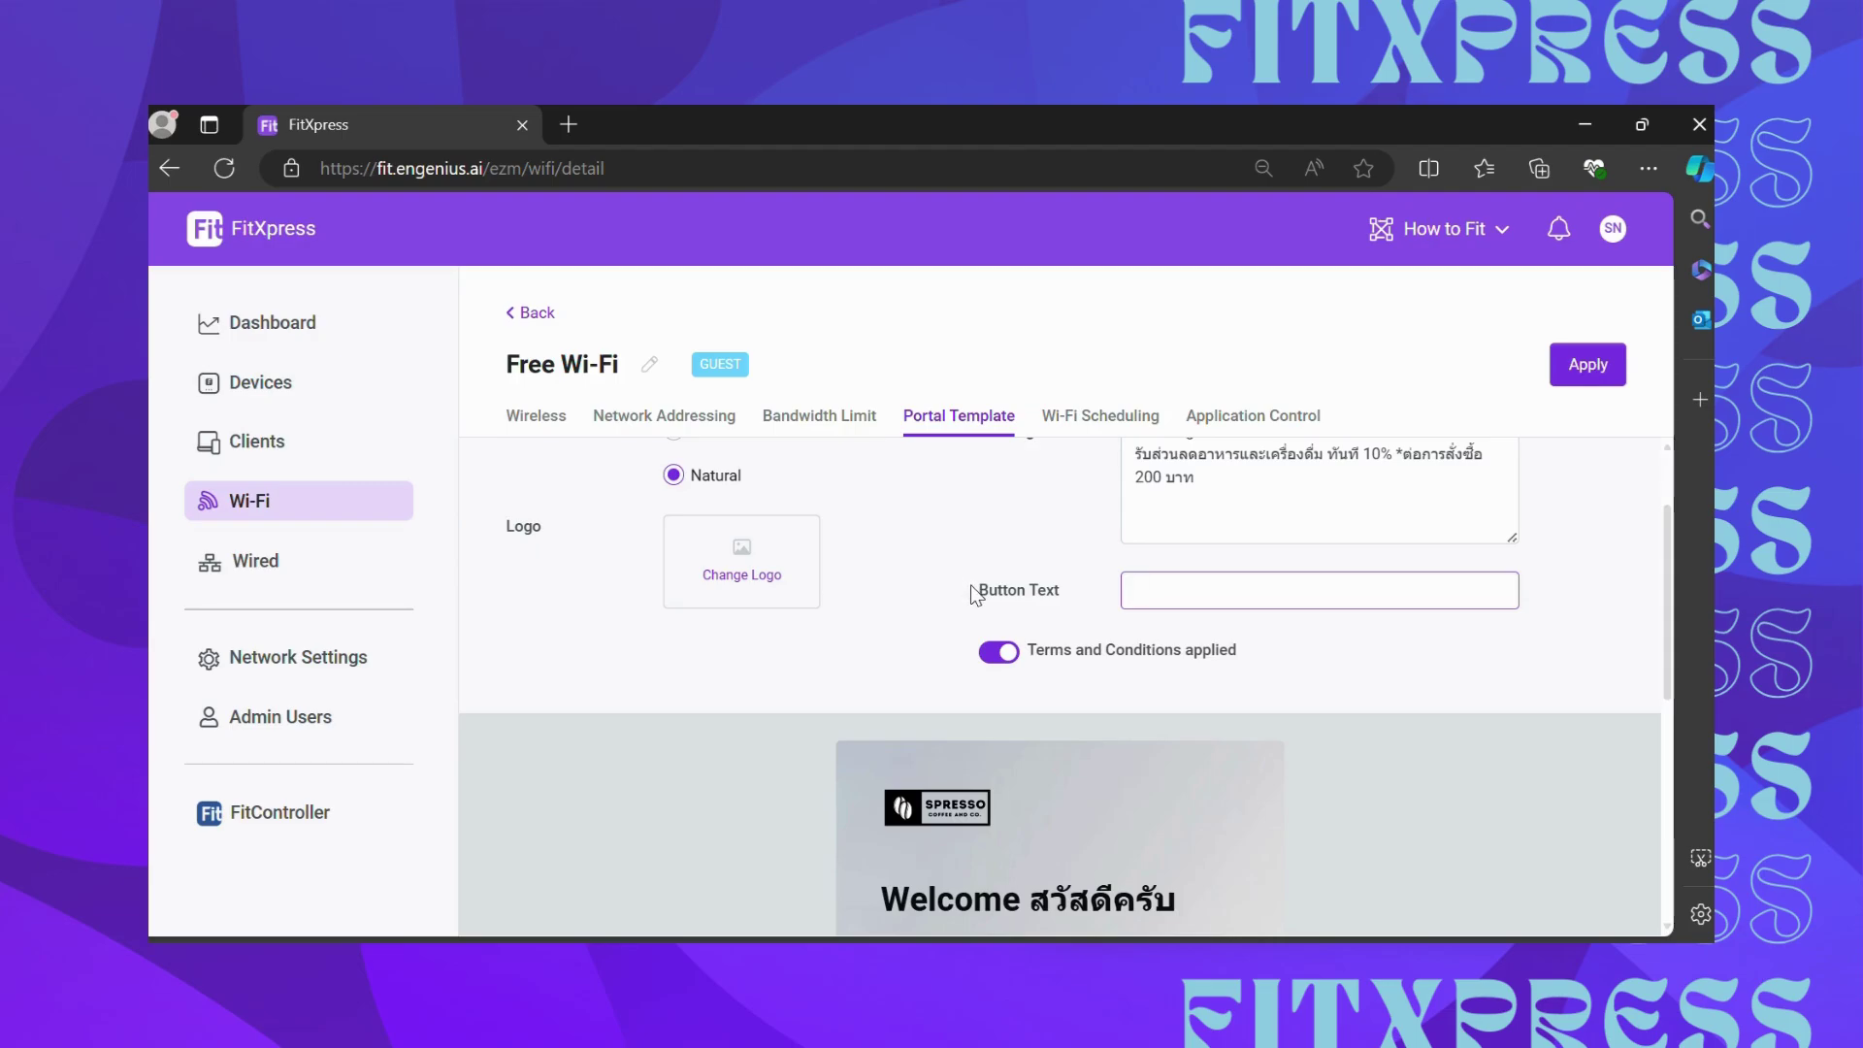
pyautogui.write('C')
pyautogui.press('BackSpace')
pyautogui.write('กดเพื่อใ')
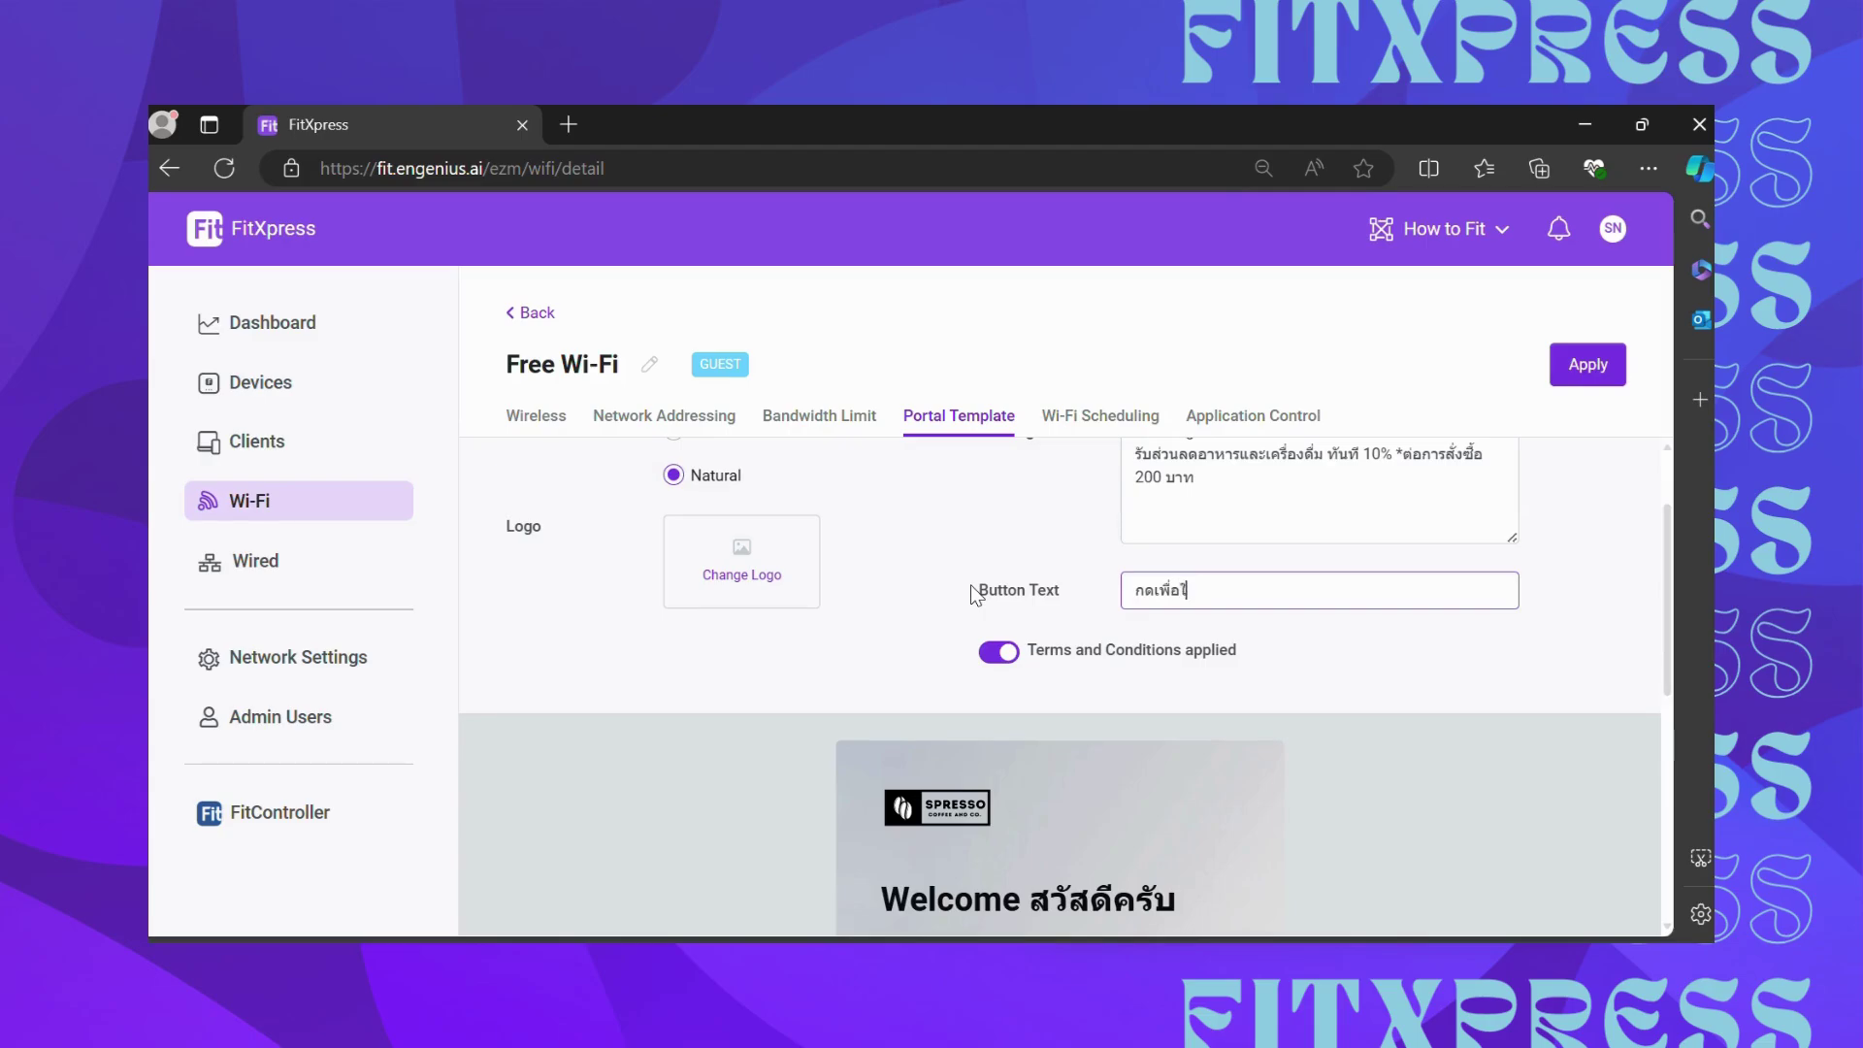
pyautogui.write('ช้งาน ๆ')
pyautogui.press('BackSpace')
pyautogui.write('internet ฟรี 30 นาที')
pyautogui.scroll(-3, 1349, 730)
pyautogui.scroll(-2, 1011, 629)
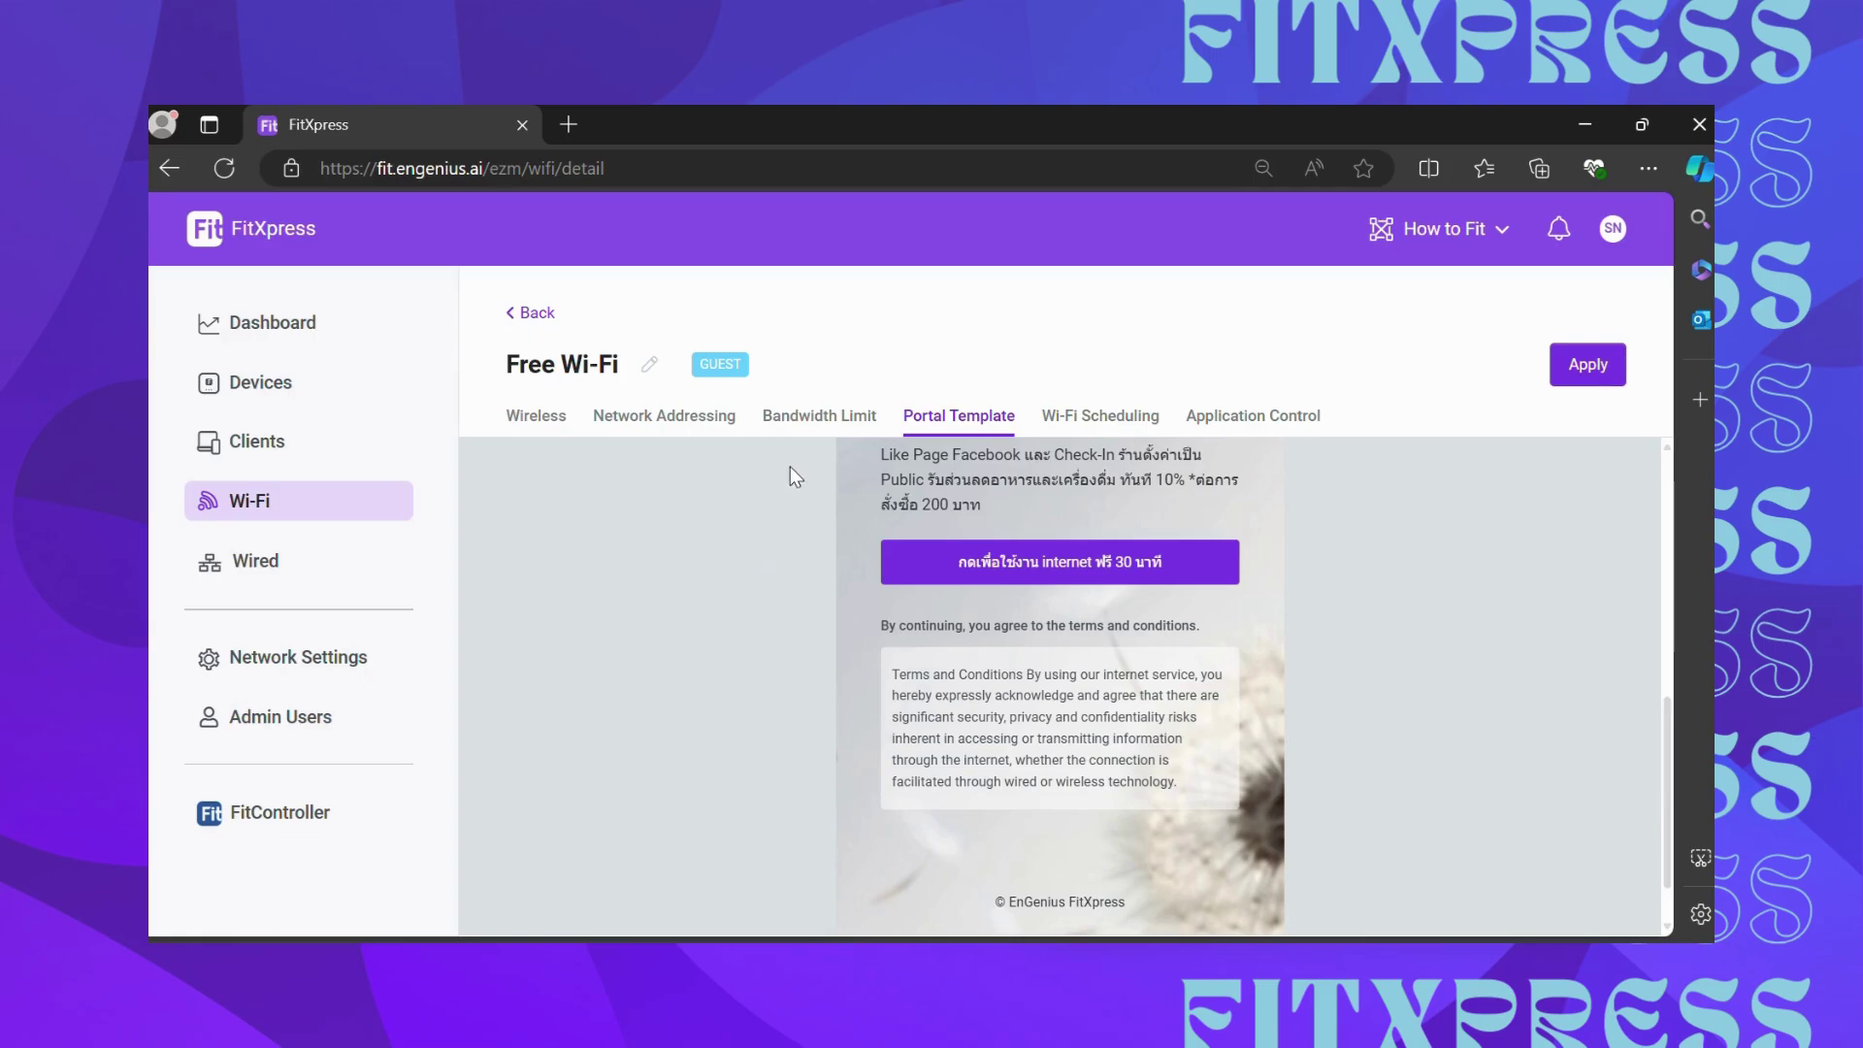
# - Review the Free Wi-Fi network's bandwidth limit settings and its Wi-Fi scheduling options
pyautogui.click(824, 417)
pyautogui.scroll(5, 1010, 541)
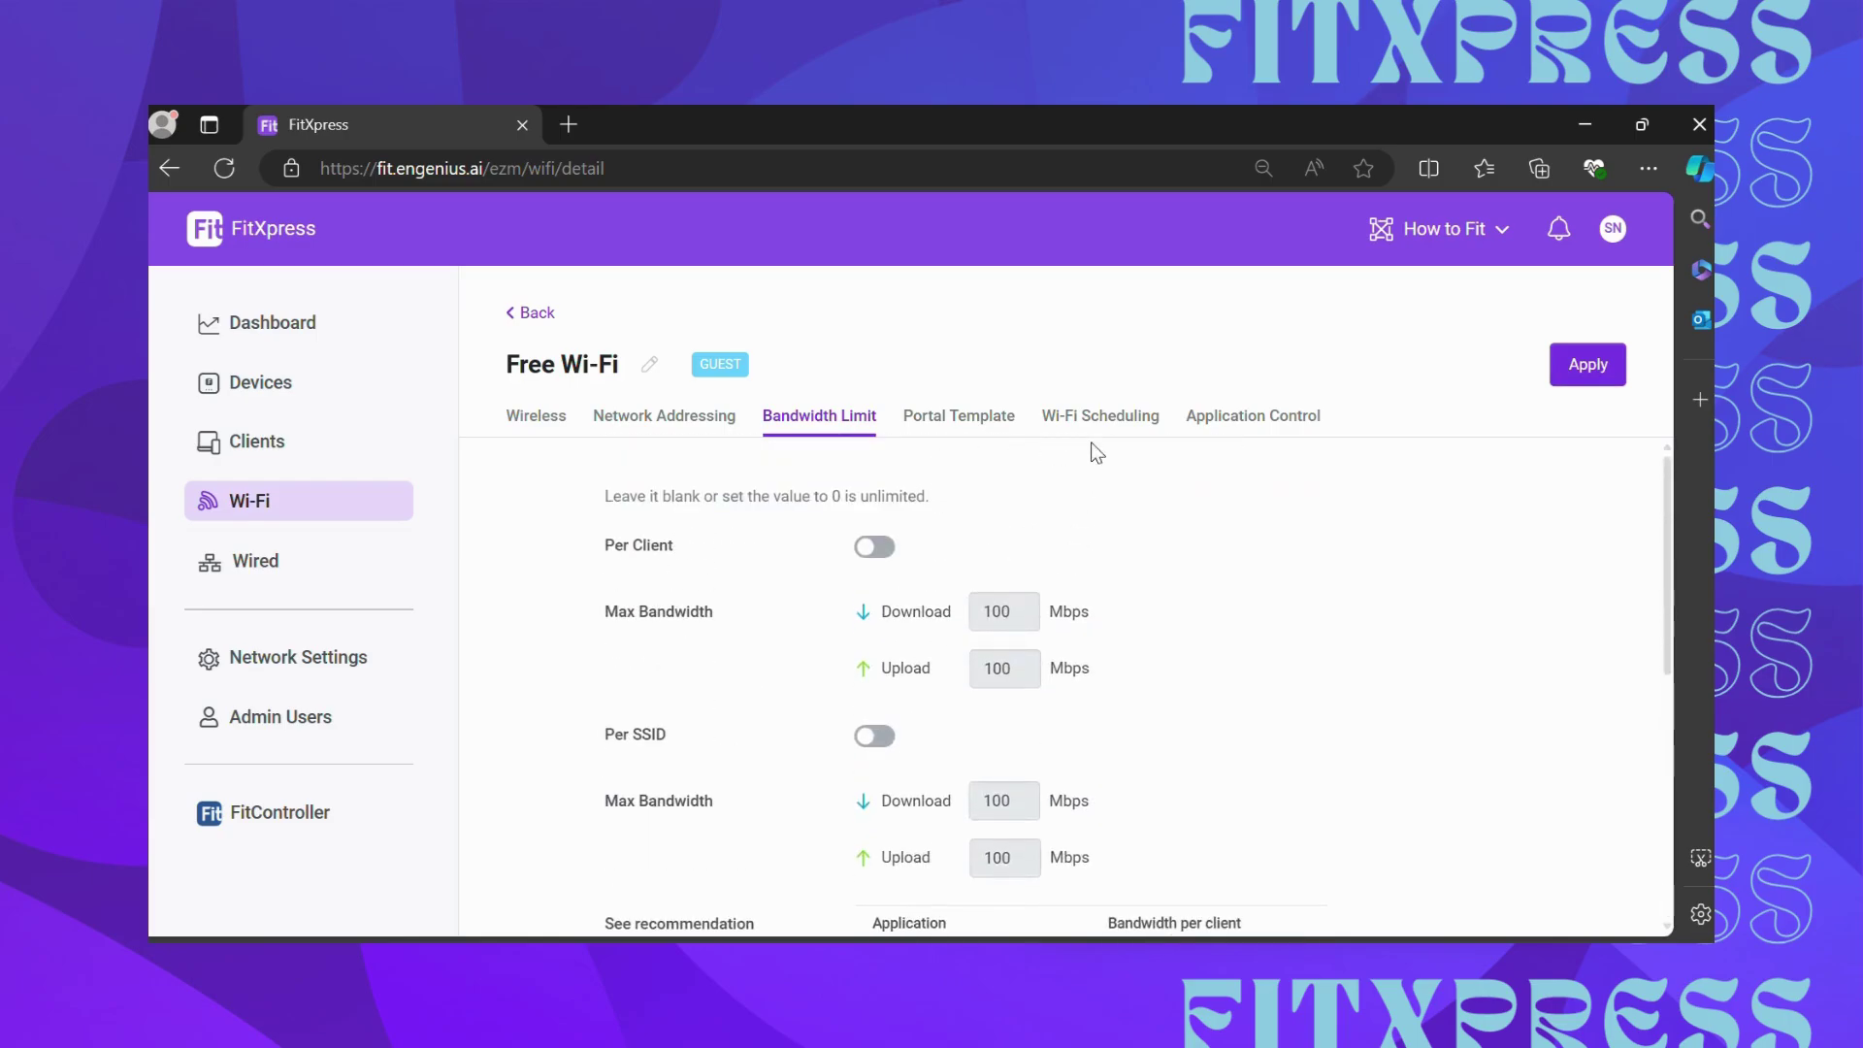
pyautogui.click(1106, 422)
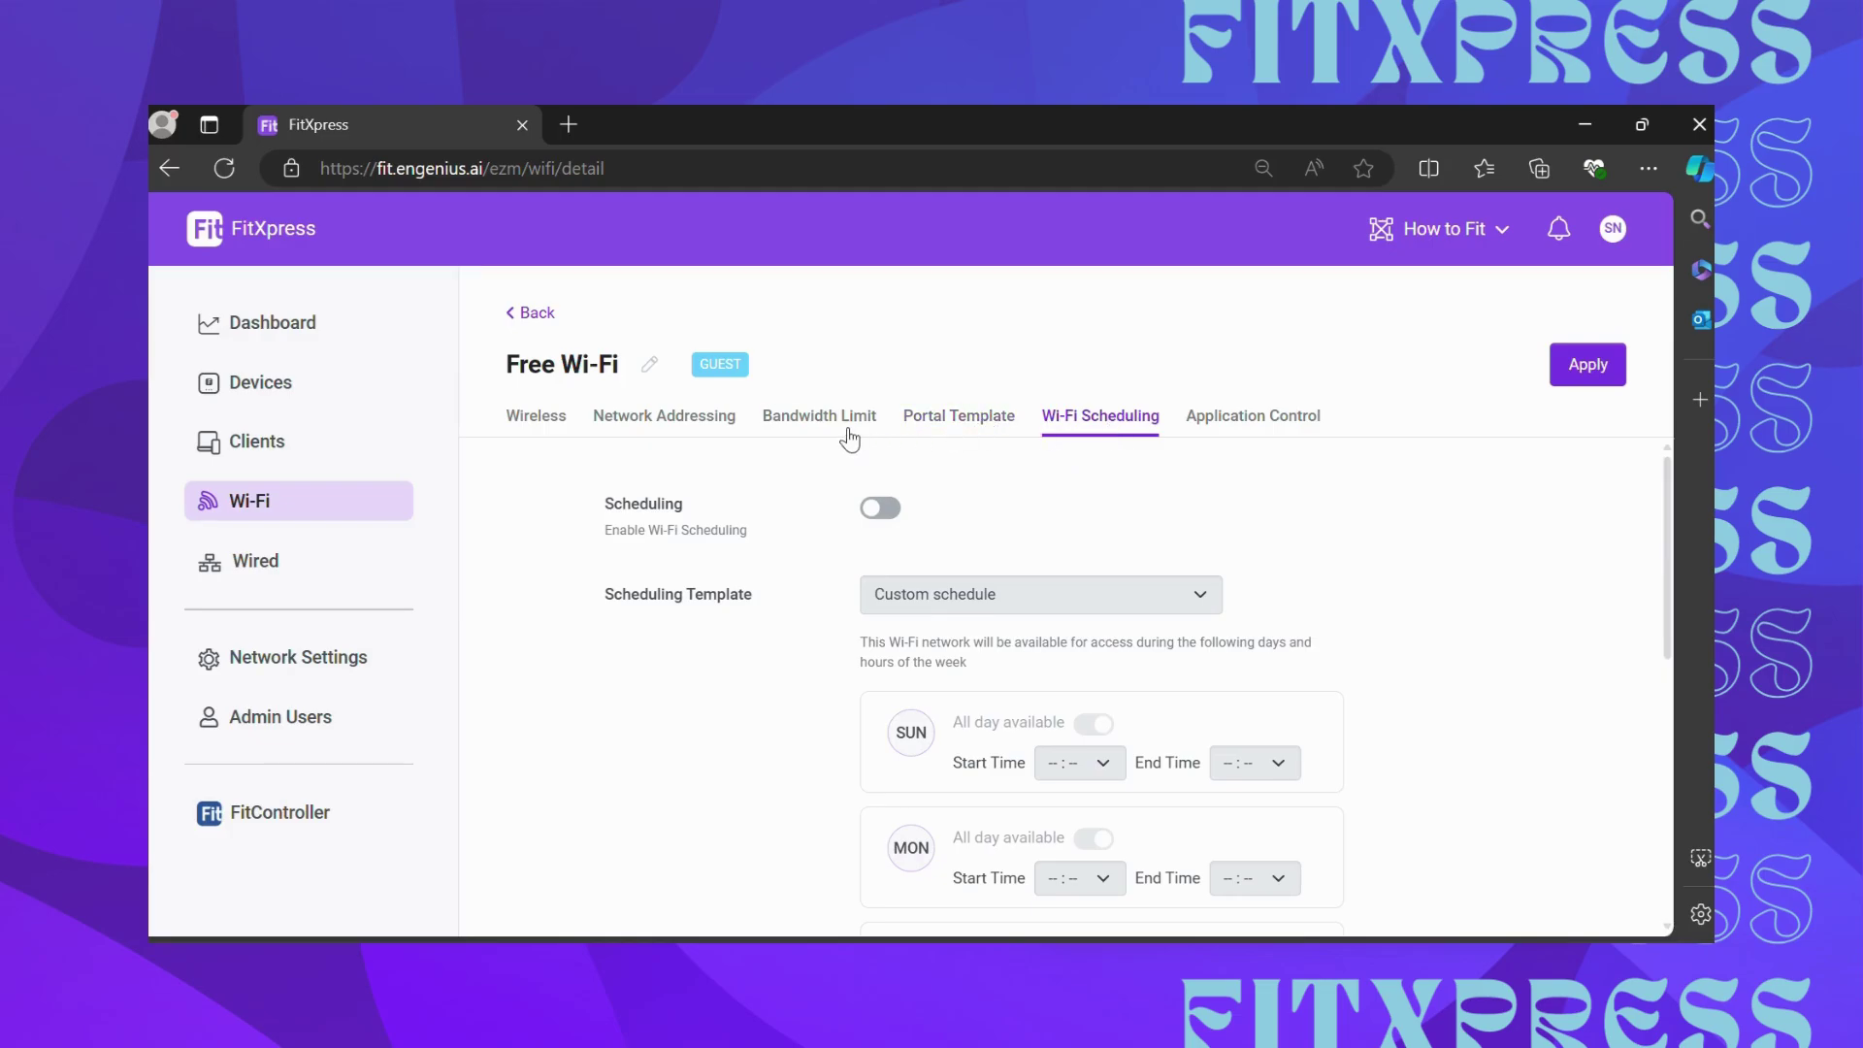
# - Return to the portal template settings and apply the changes to the Free Wi-Fi network
pyautogui.click(983, 426)
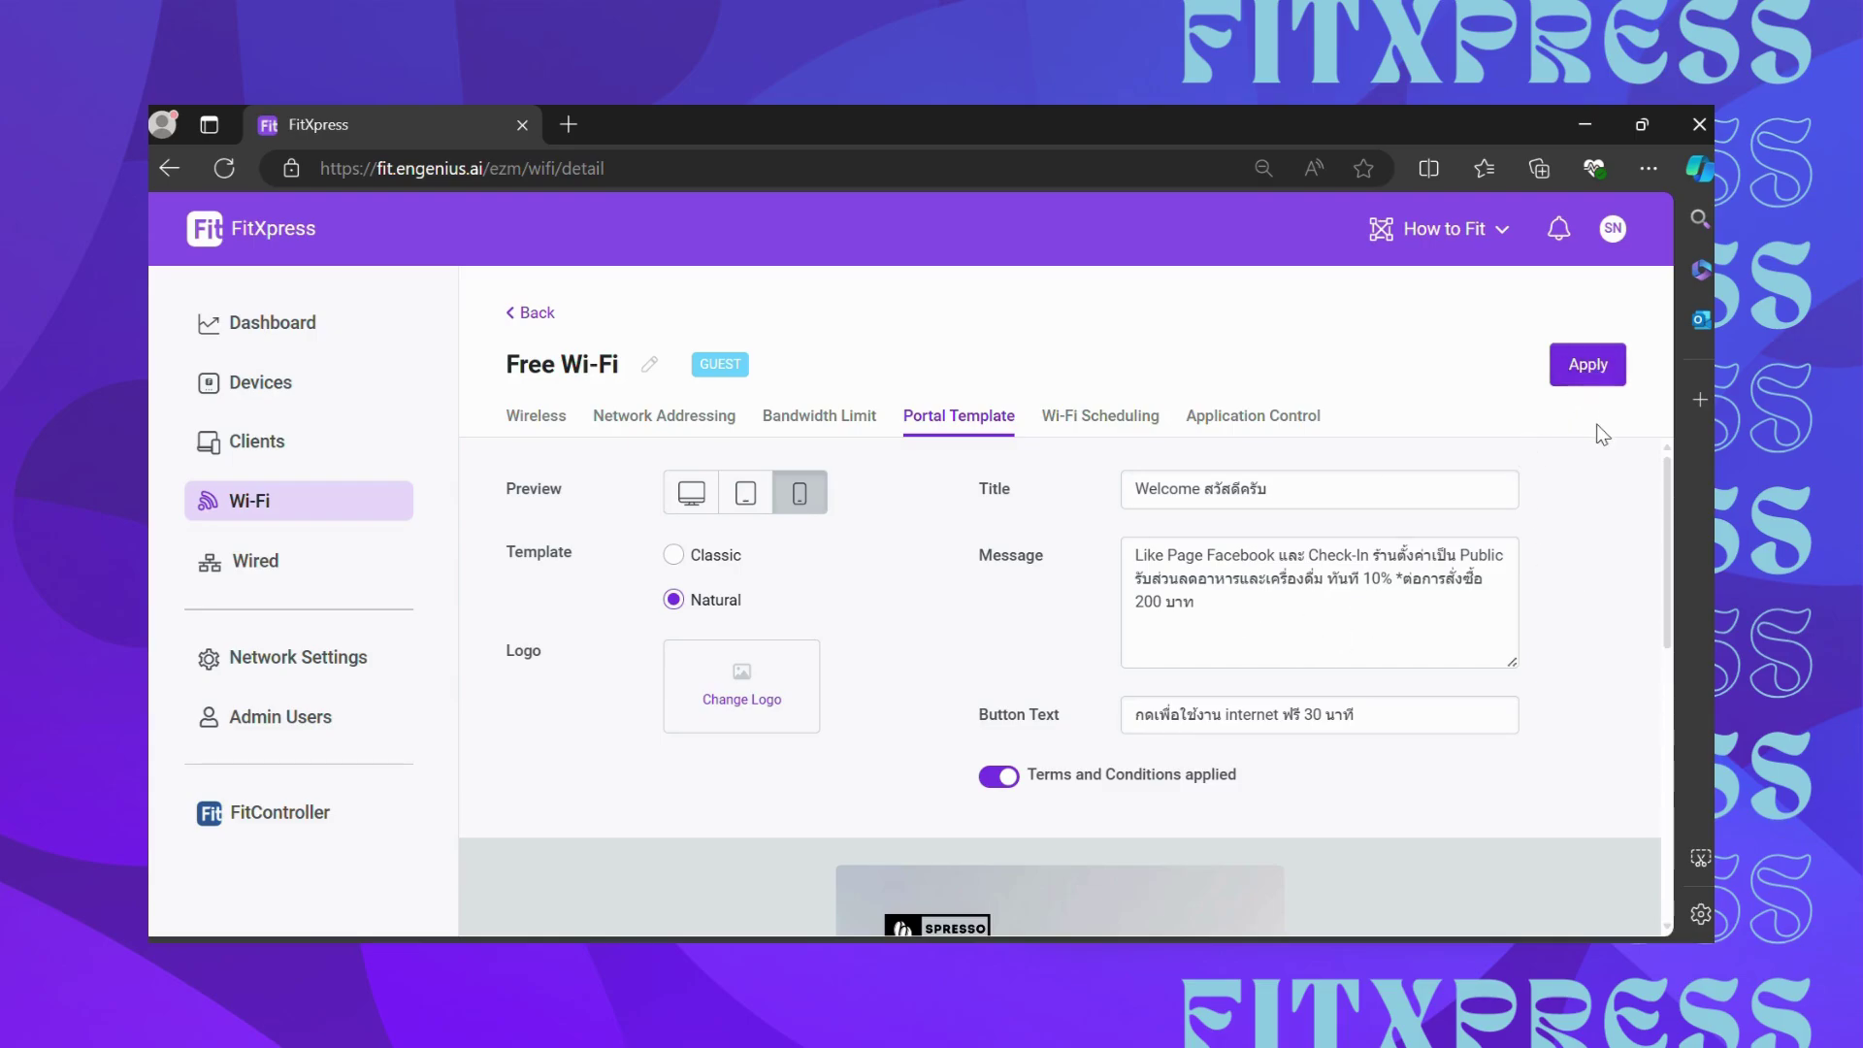
pyautogui.click(1594, 367)
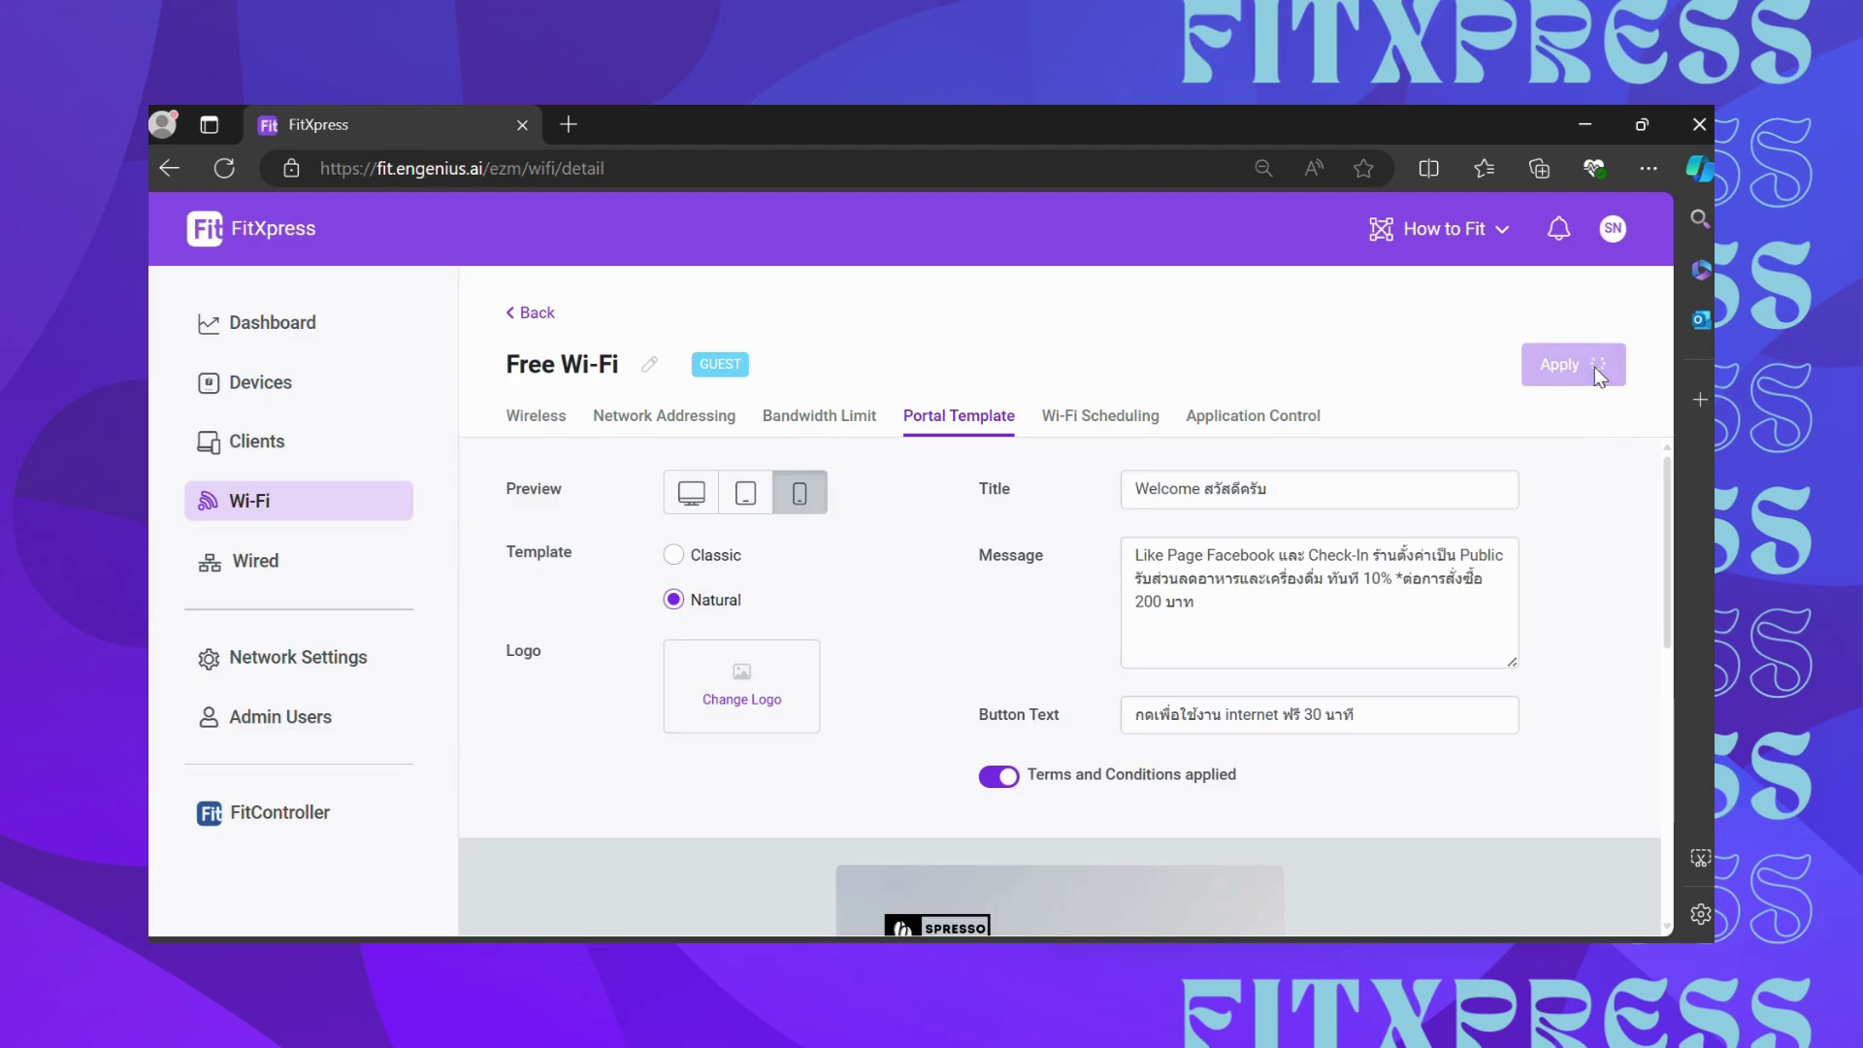